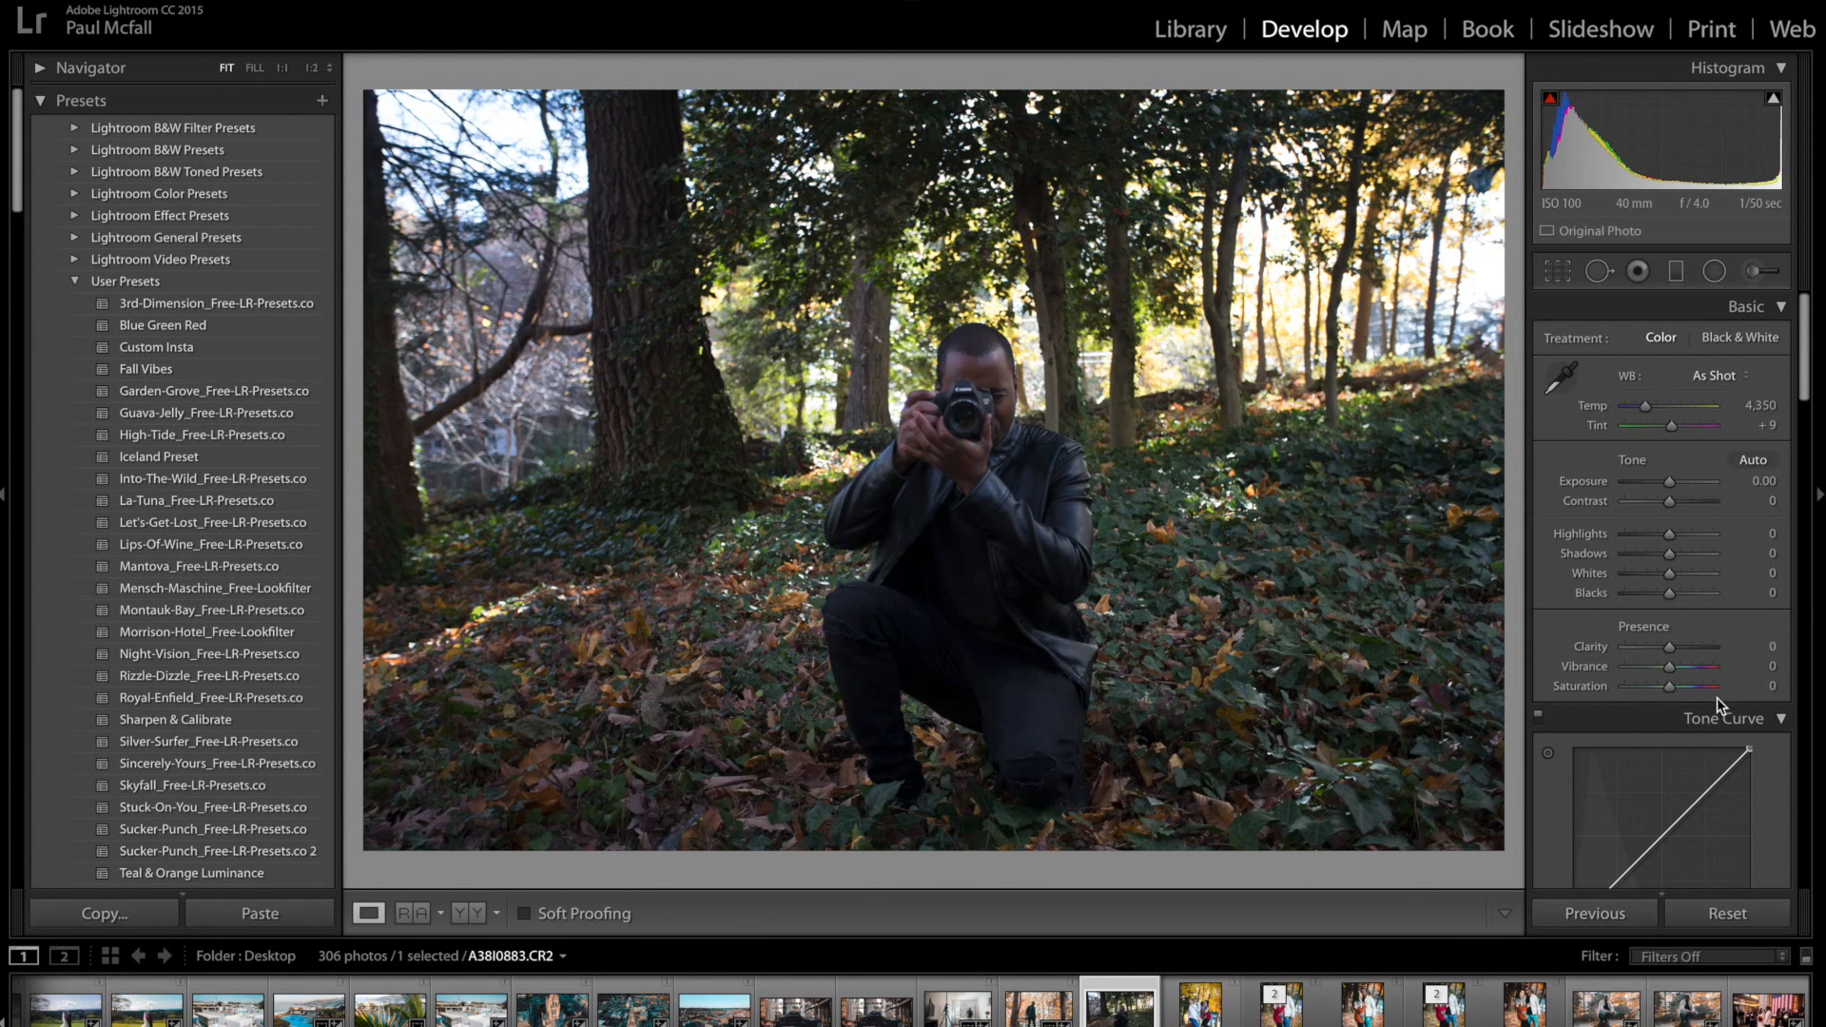
Step: In Camera Calibration, set the Blue Primary hue and saturation to -100 and the Red Primary hue to +100
scroll(1721, 695, "down", 10)
scroll(1712, 709, "down", 8)
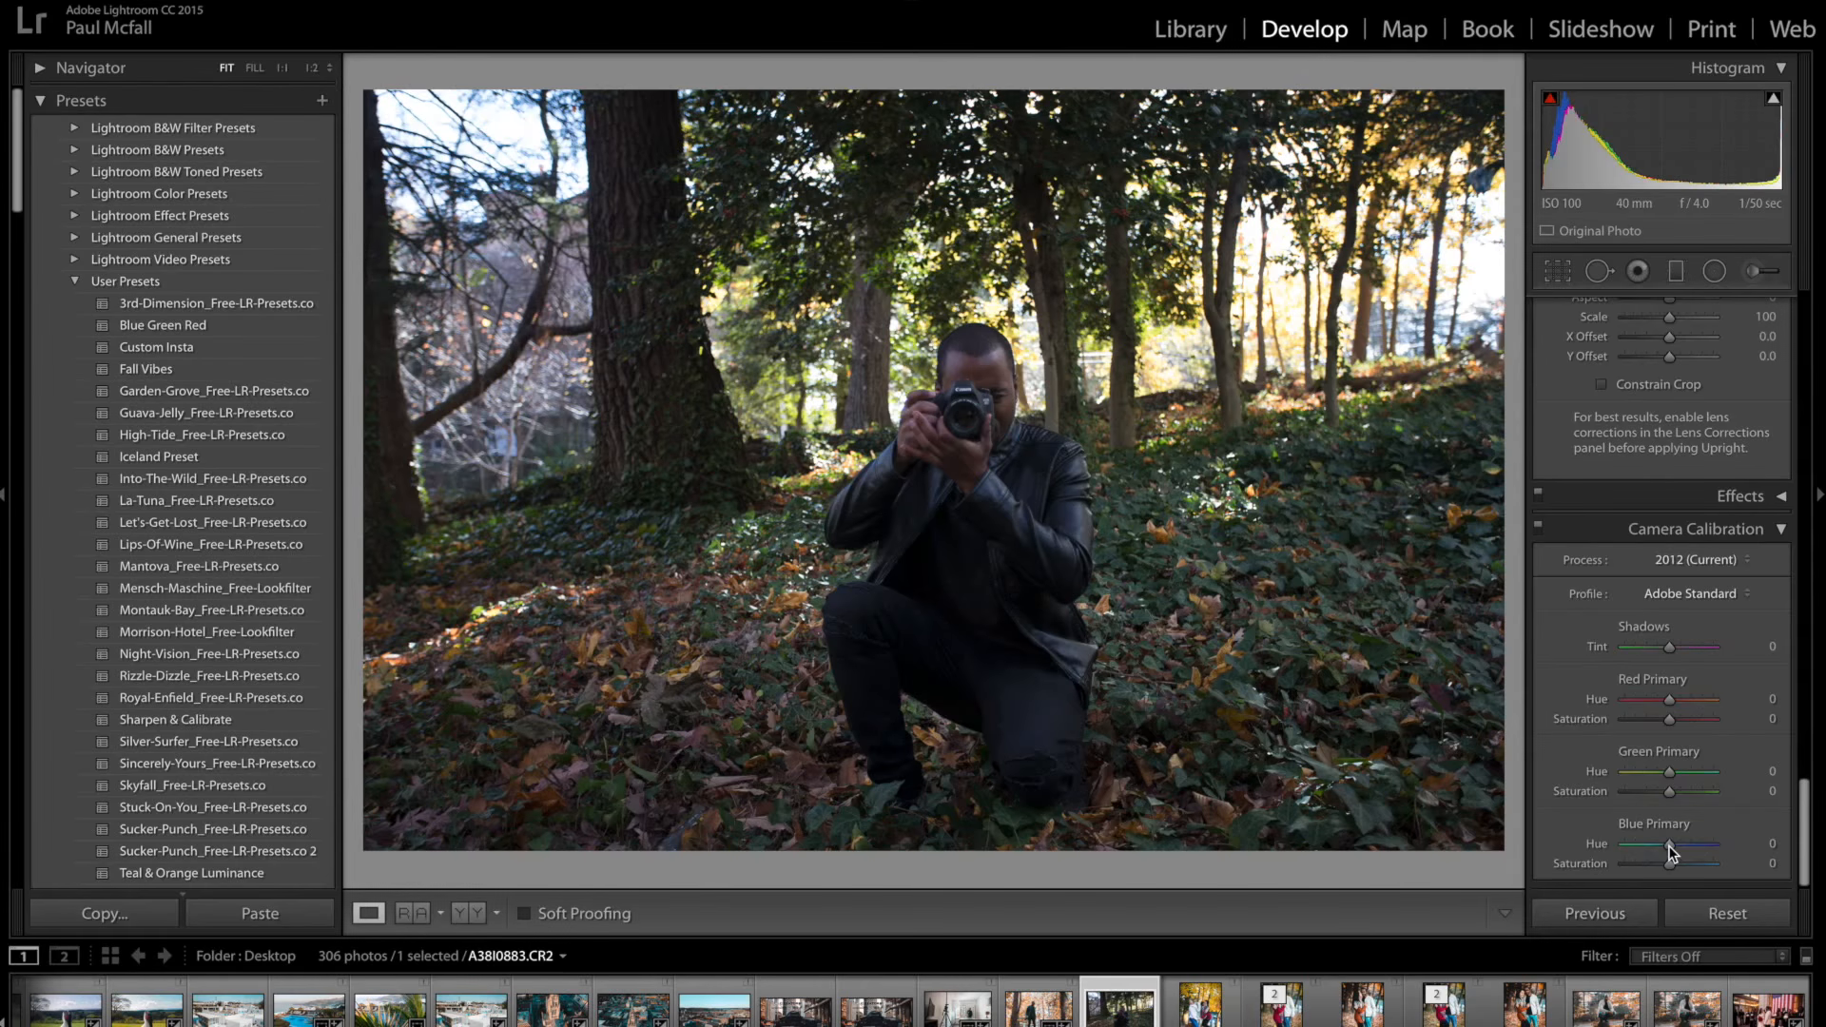
left_click_drag(1671, 846, 1594, 862)
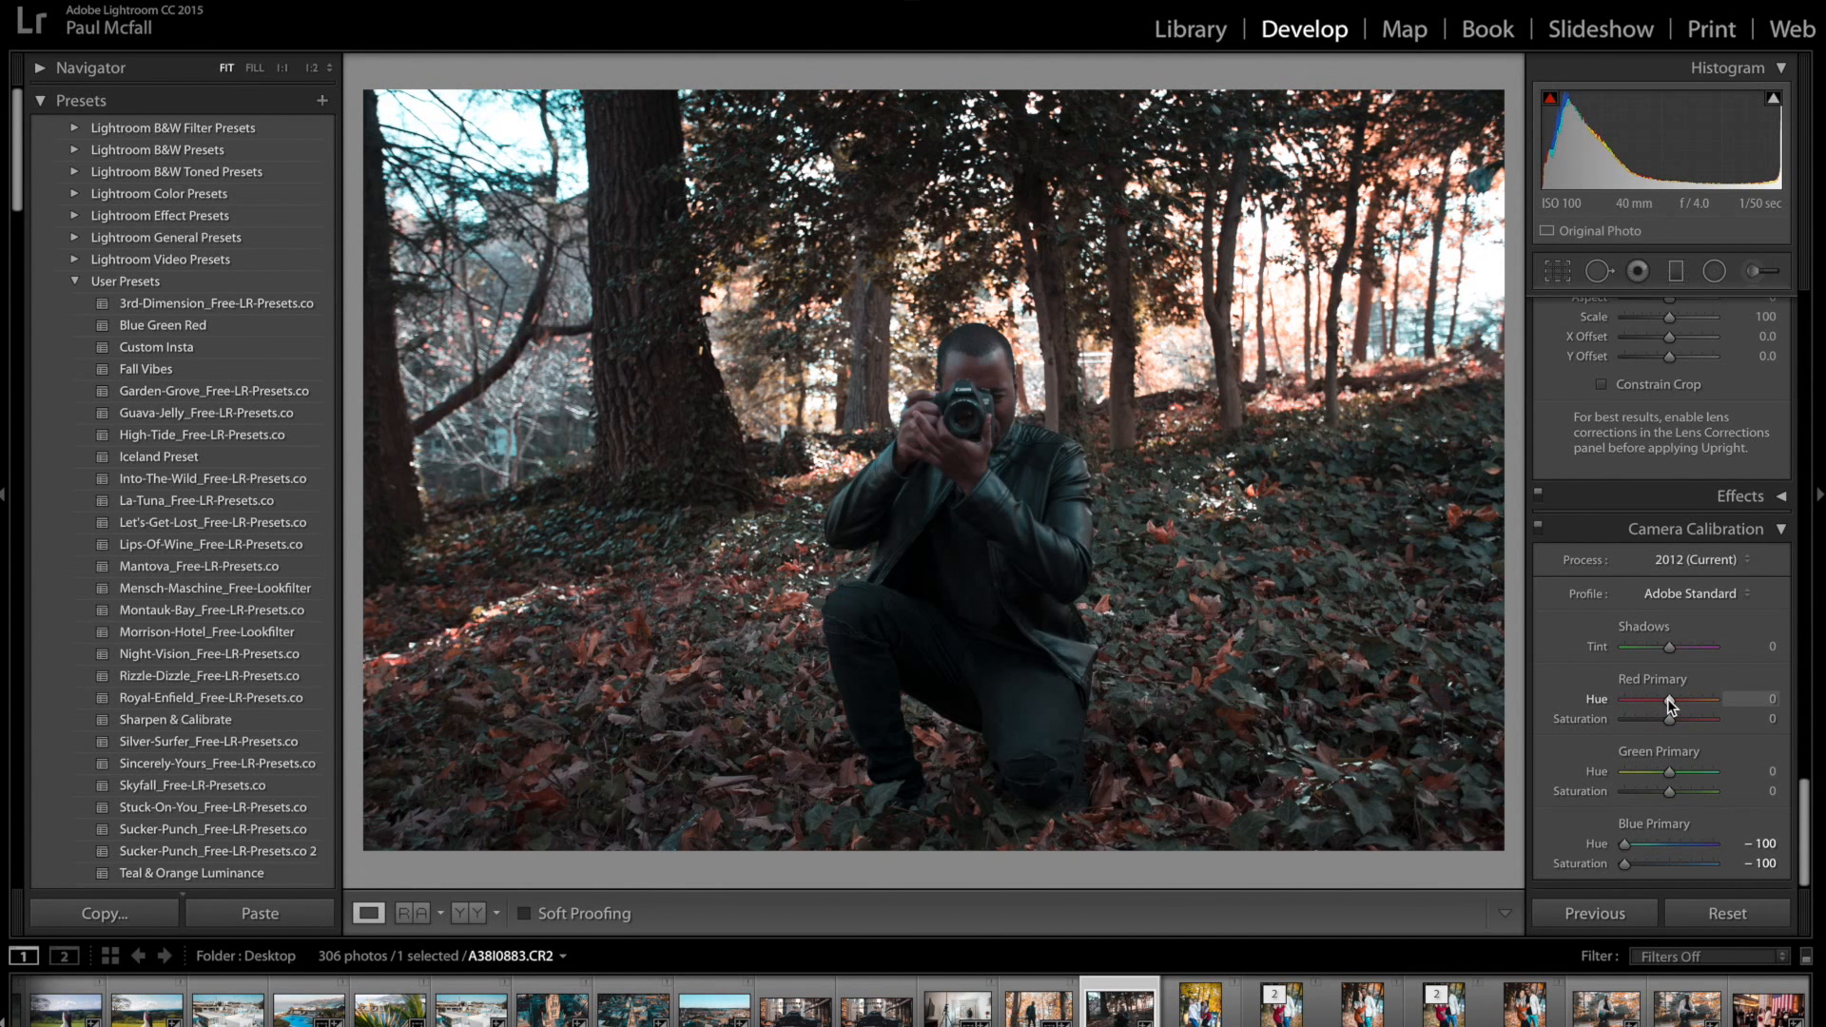
left_click_drag(1670, 704, 1760, 701)
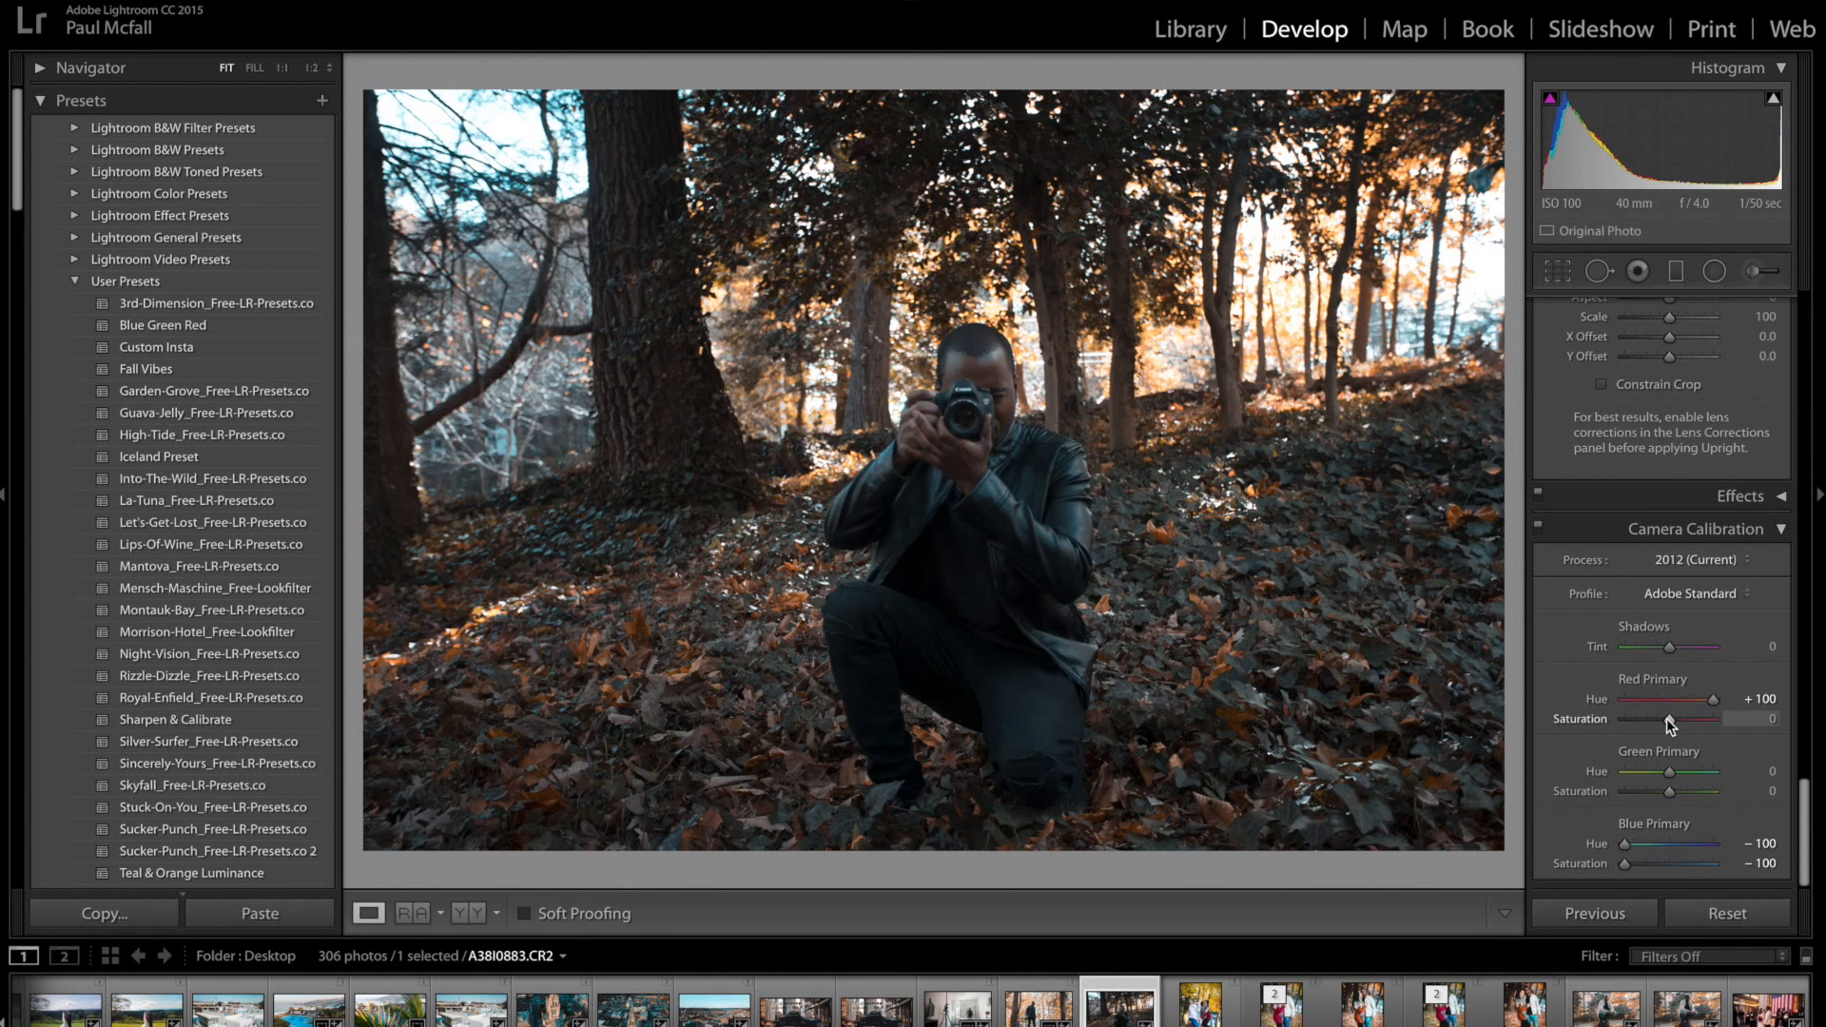
left_click_drag(1668, 717, 1673, 717)
Step: Try setting the white balance by sampling a neutral spot in the fallen leaves, and undo it
scroll(1571, 658, "up", 15)
scroll(1571, 658, "down", 1)
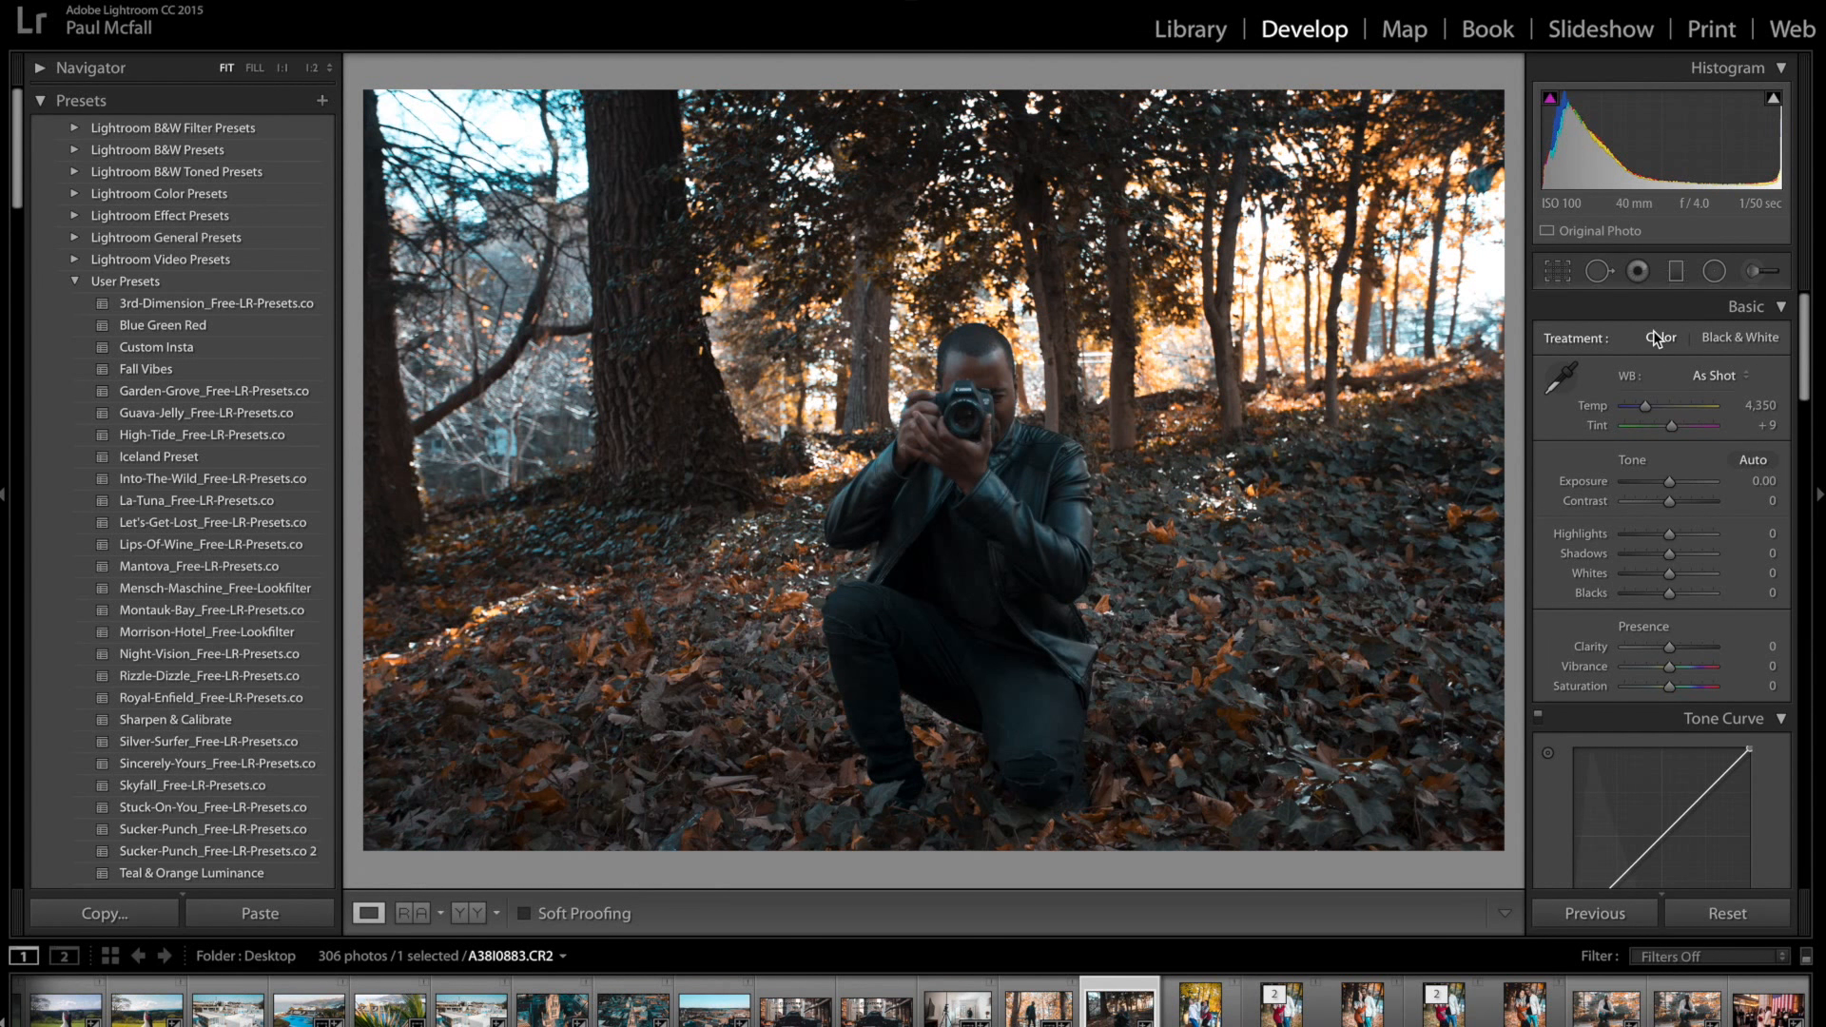
left_click(1560, 378)
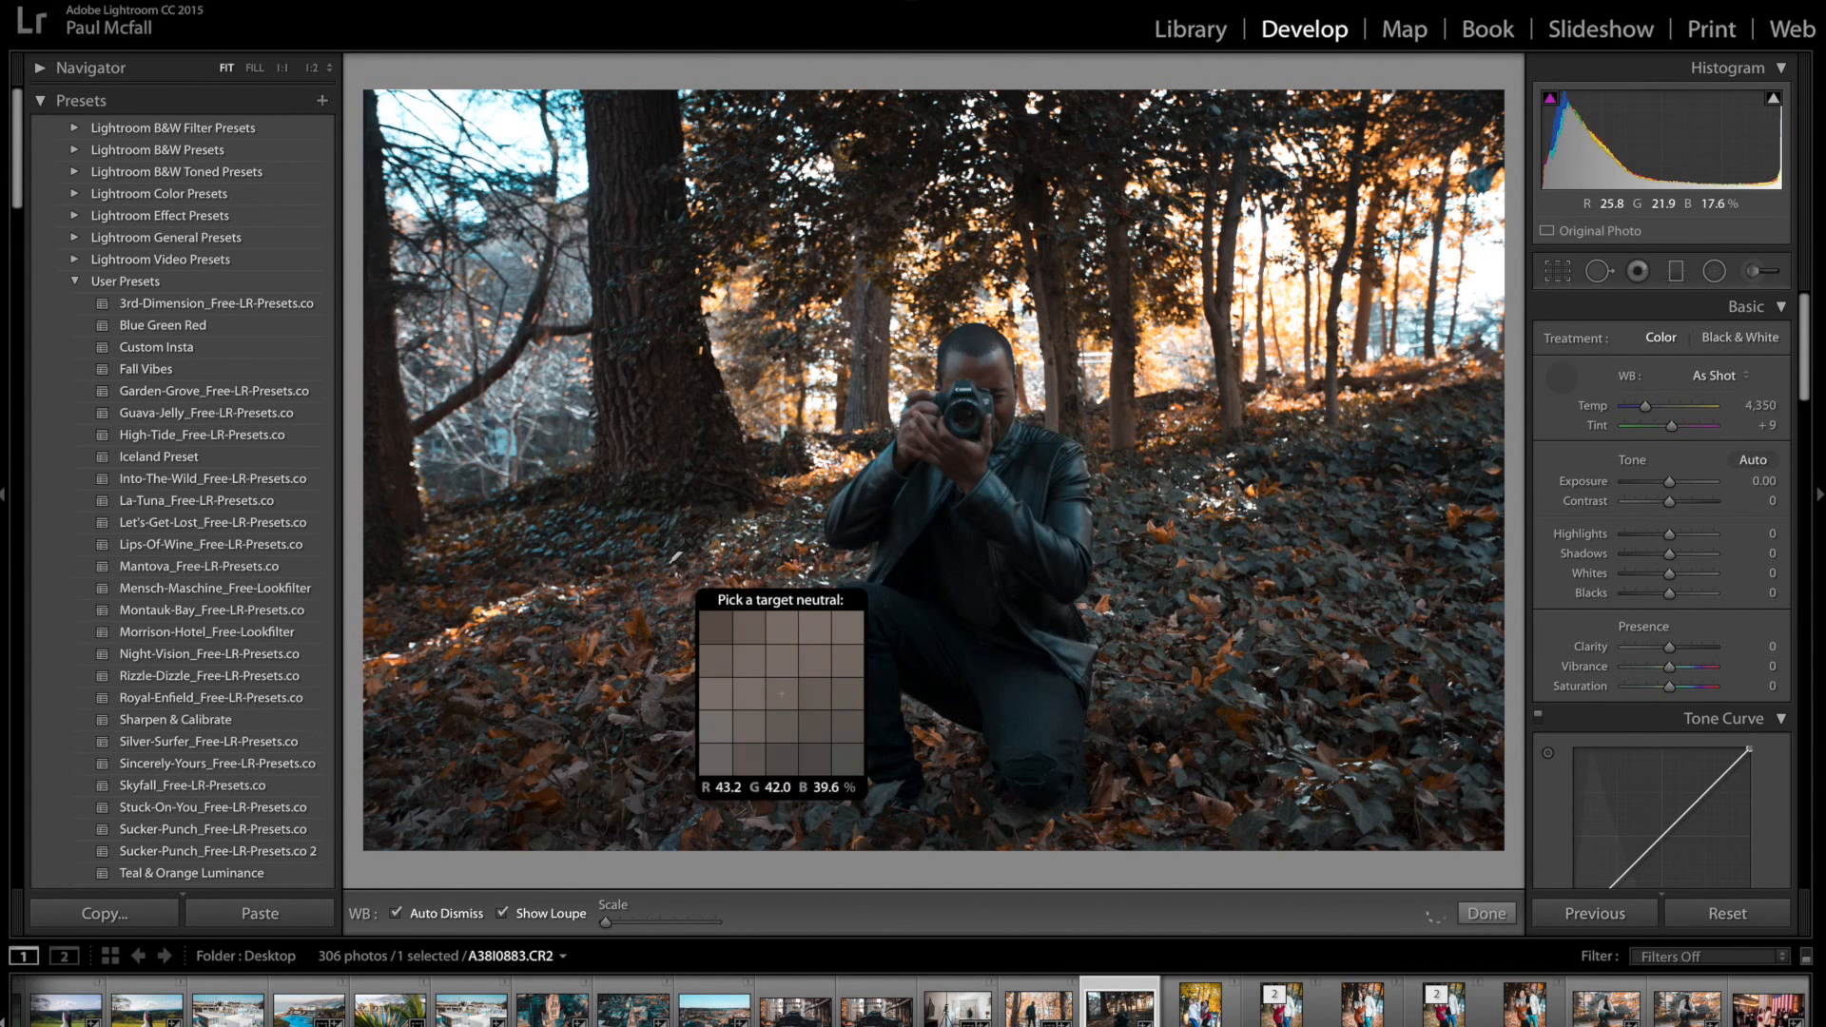
left_click(672, 630)
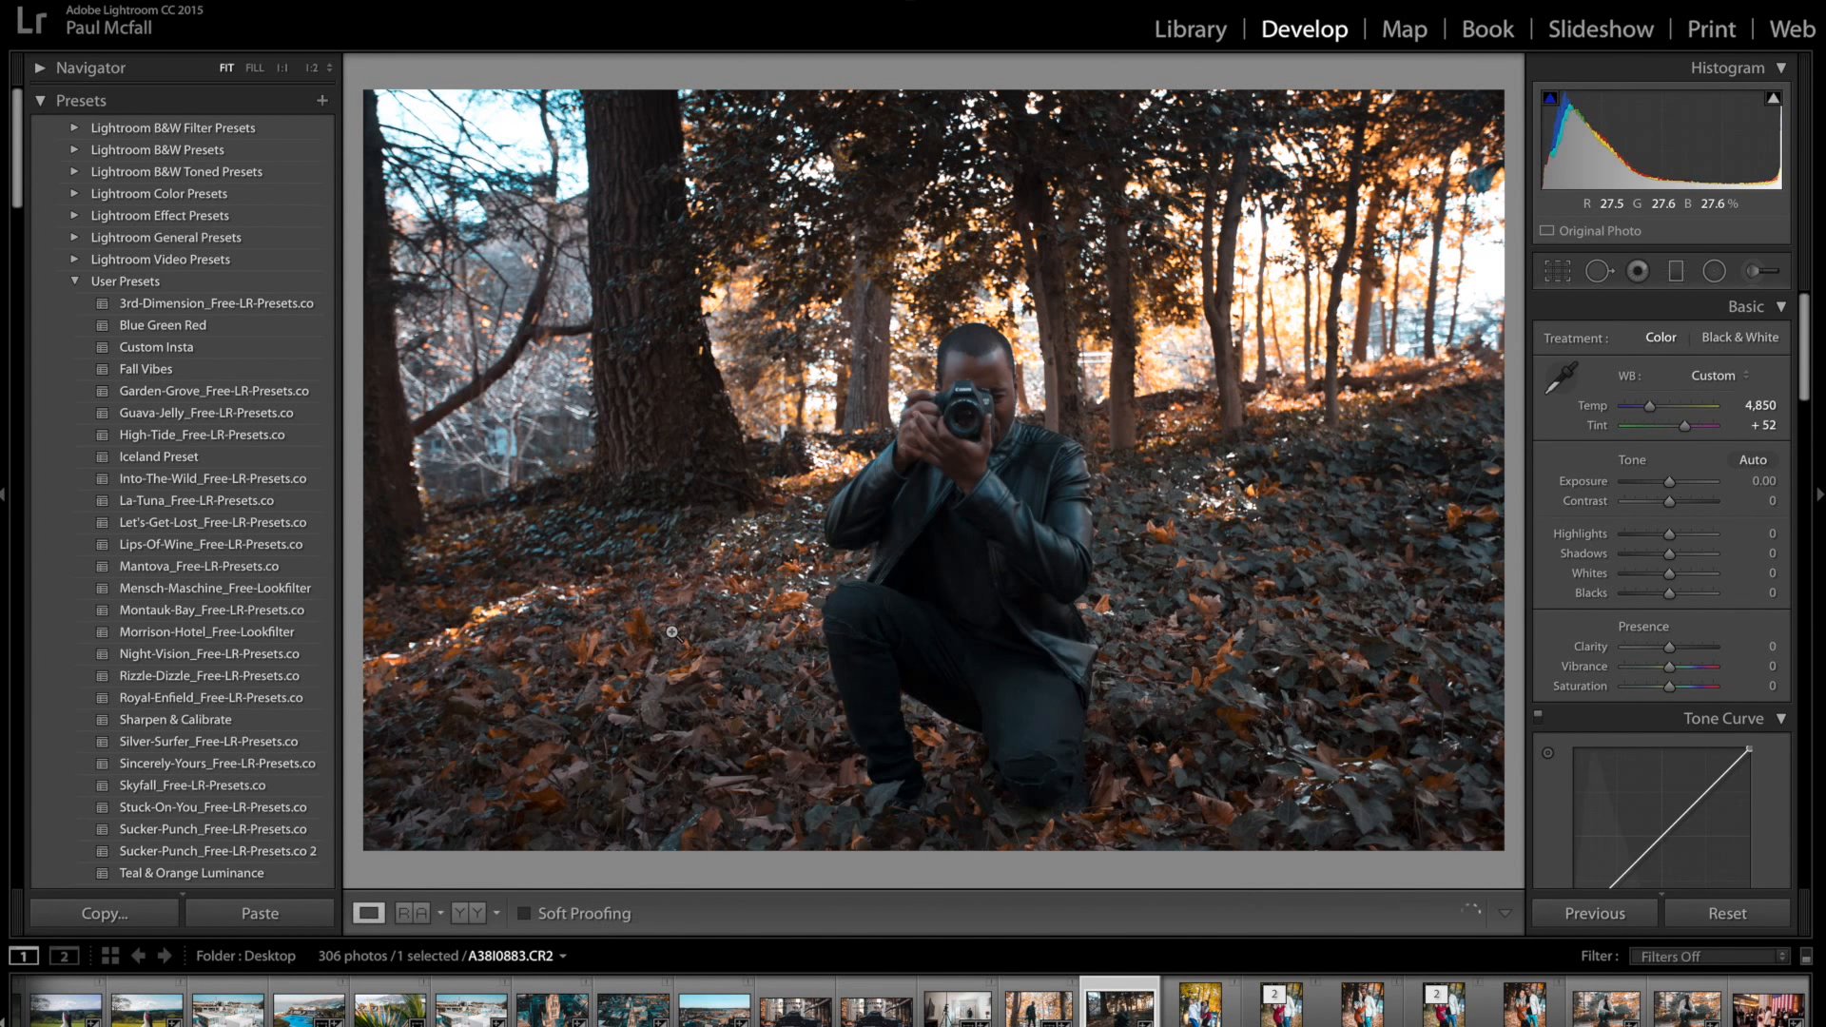
key("ctrl+z")
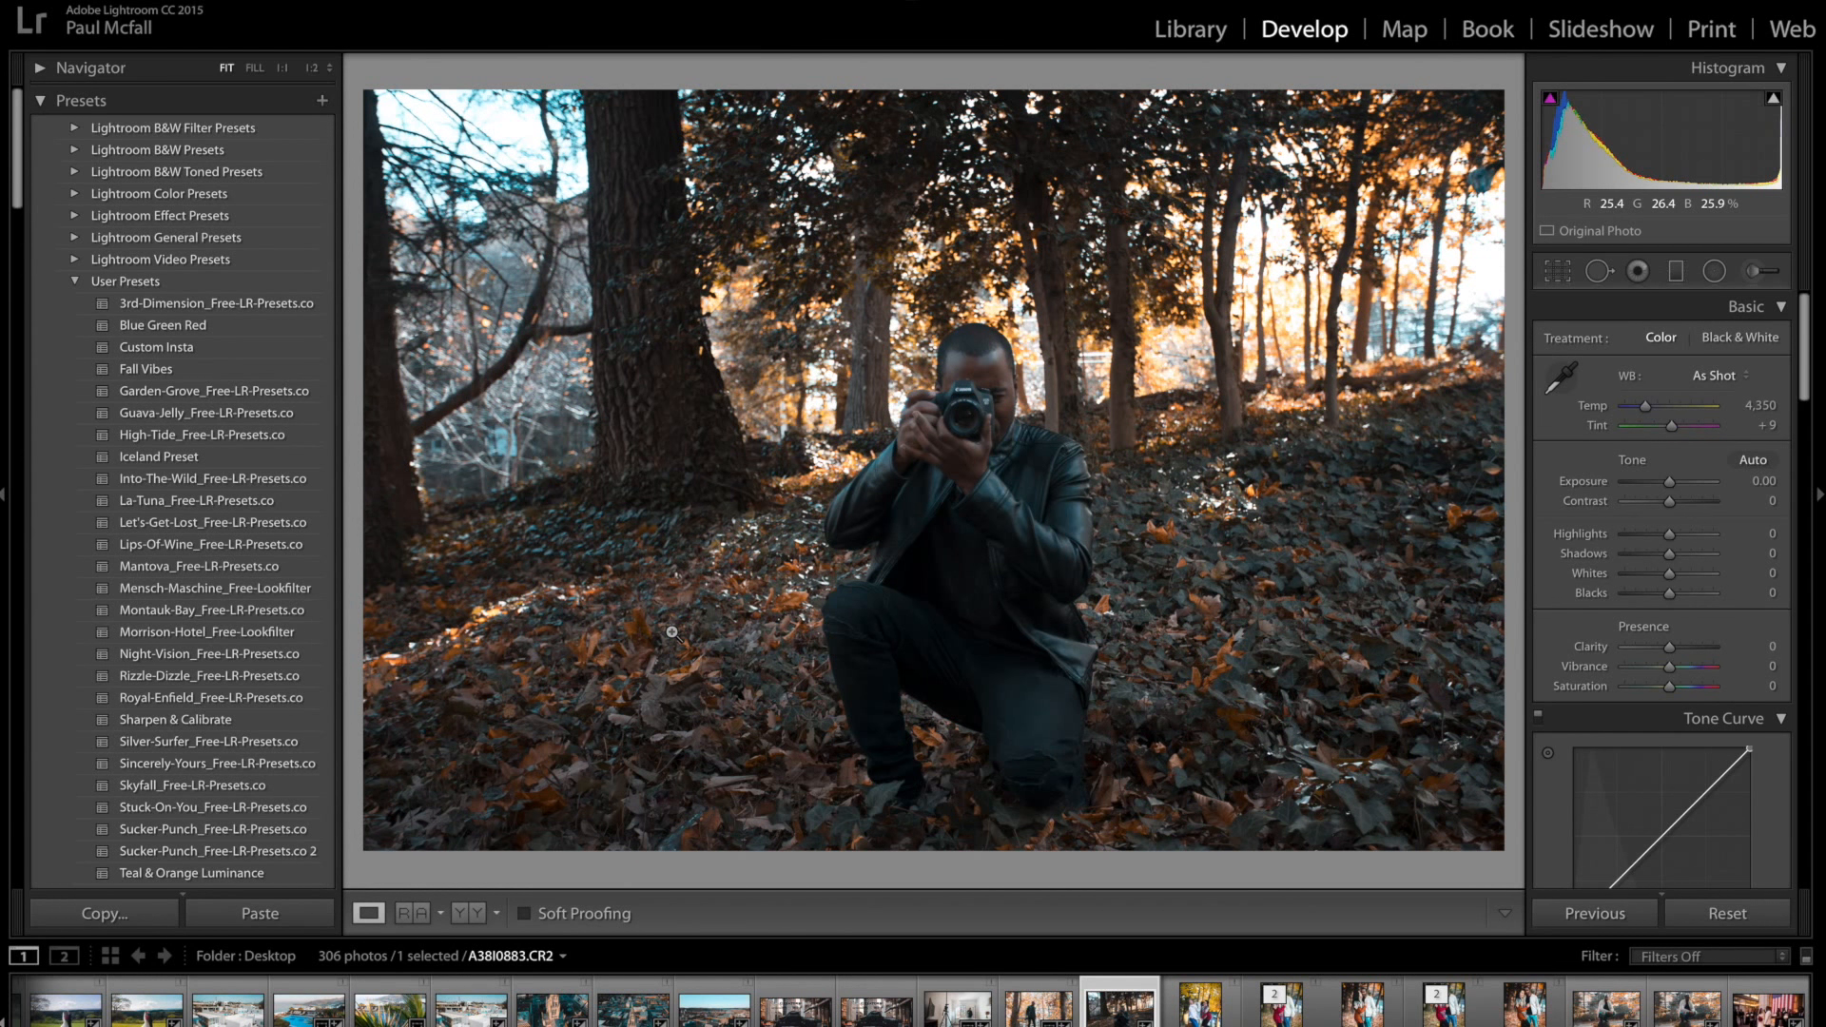
Step: Set the photo's white balance to Auto
left_click(1729, 377)
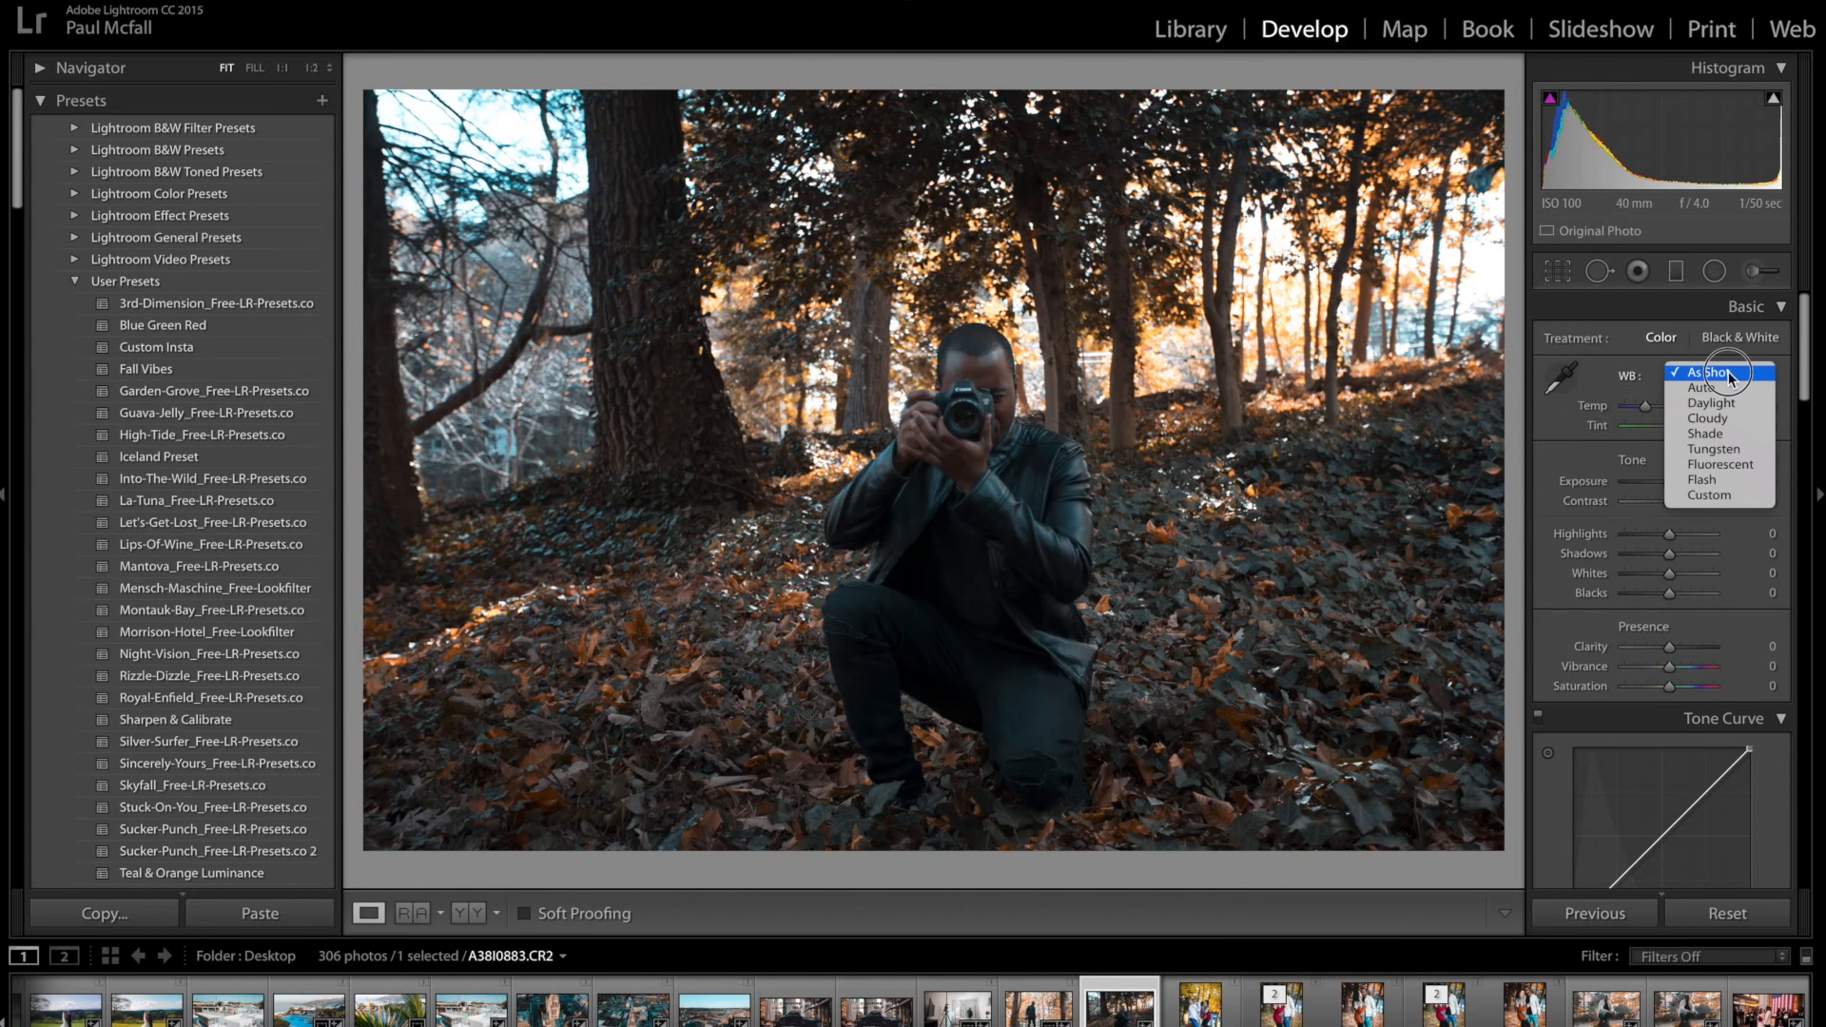
left_click(1721, 386)
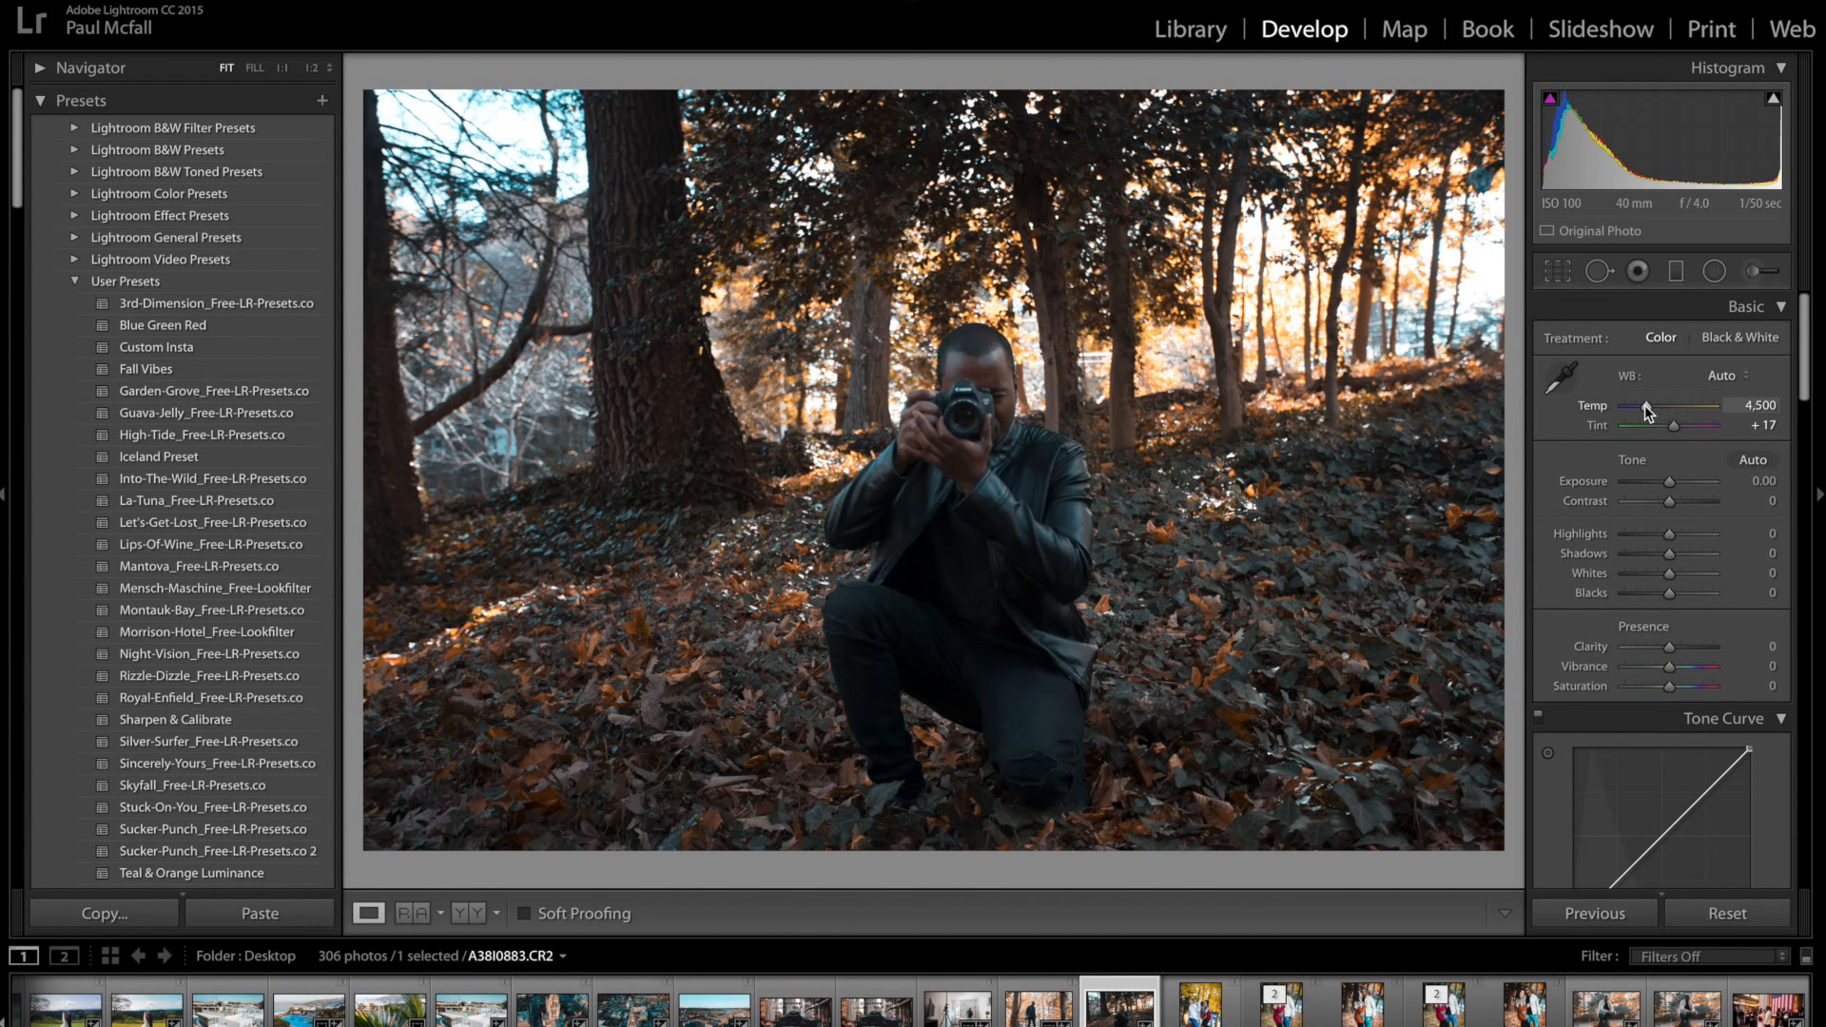
left_click_drag(1645, 403, 1646, 404)
key("ctrl+z")
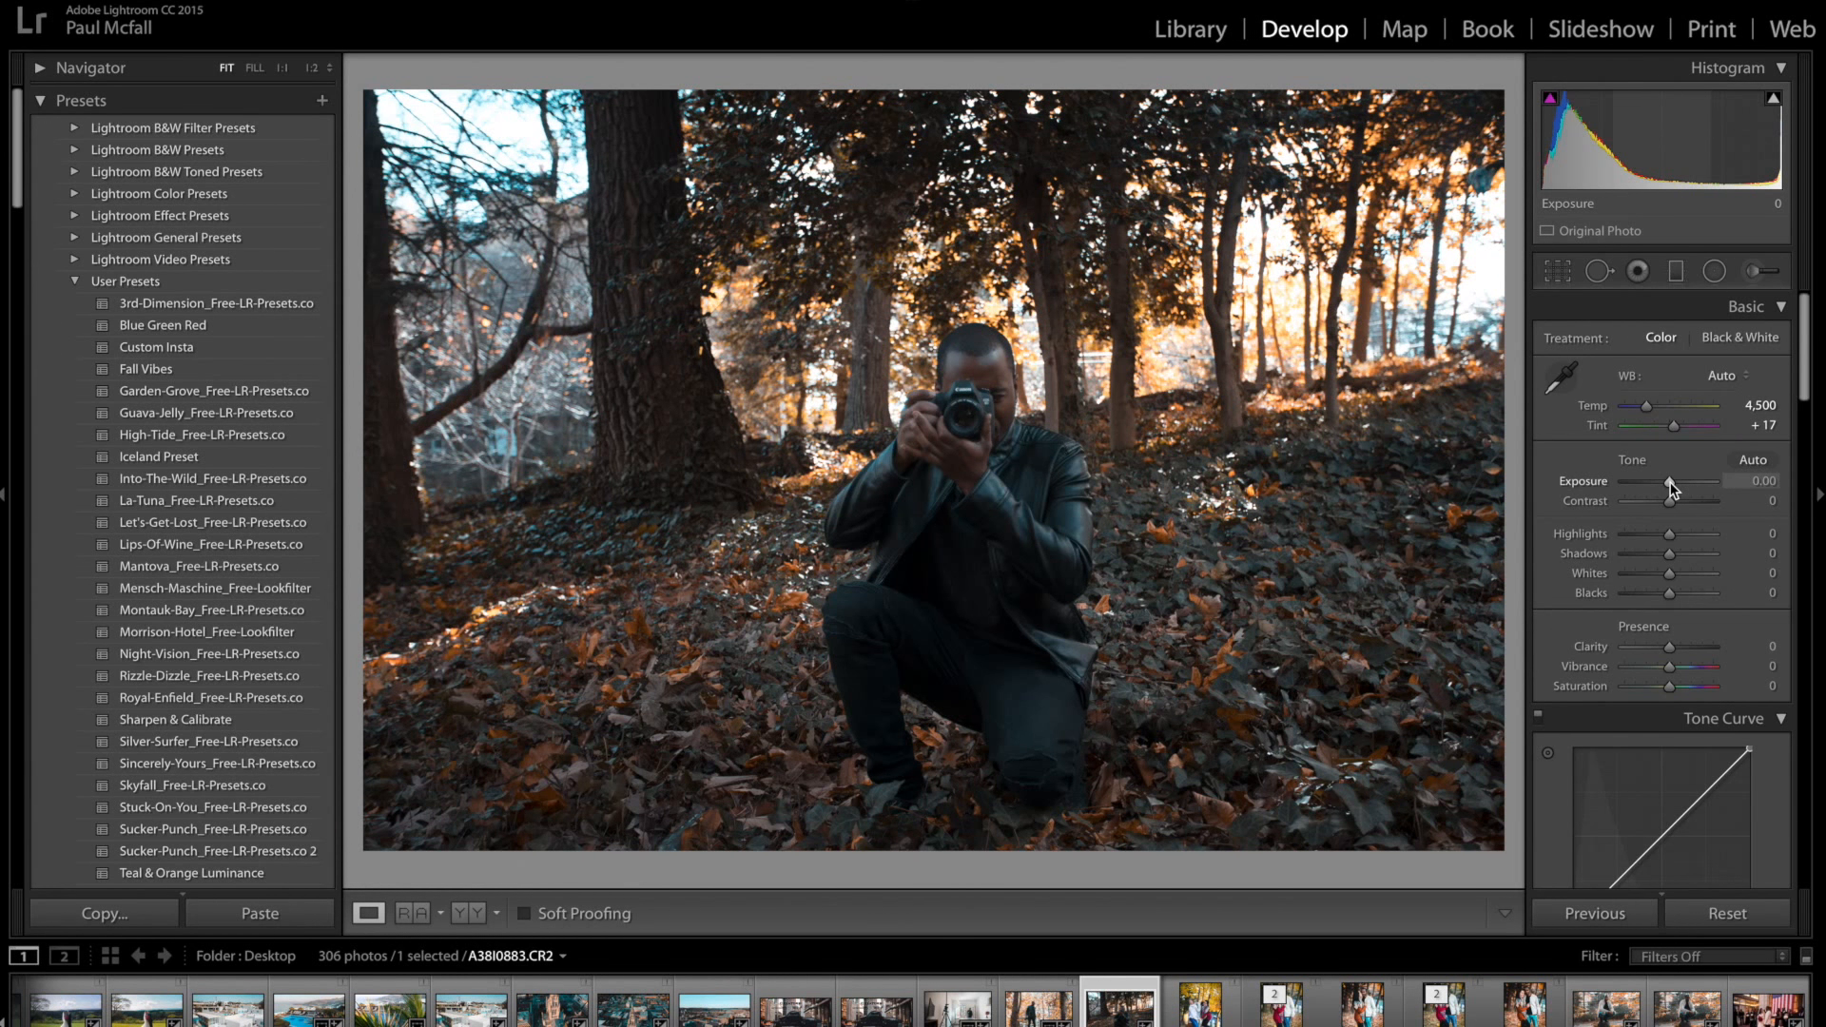
Step: Set the Exposure to +1.00, the Highlights to -100 and the Contrast to +9
left_click_drag(1670, 485, 1679, 487)
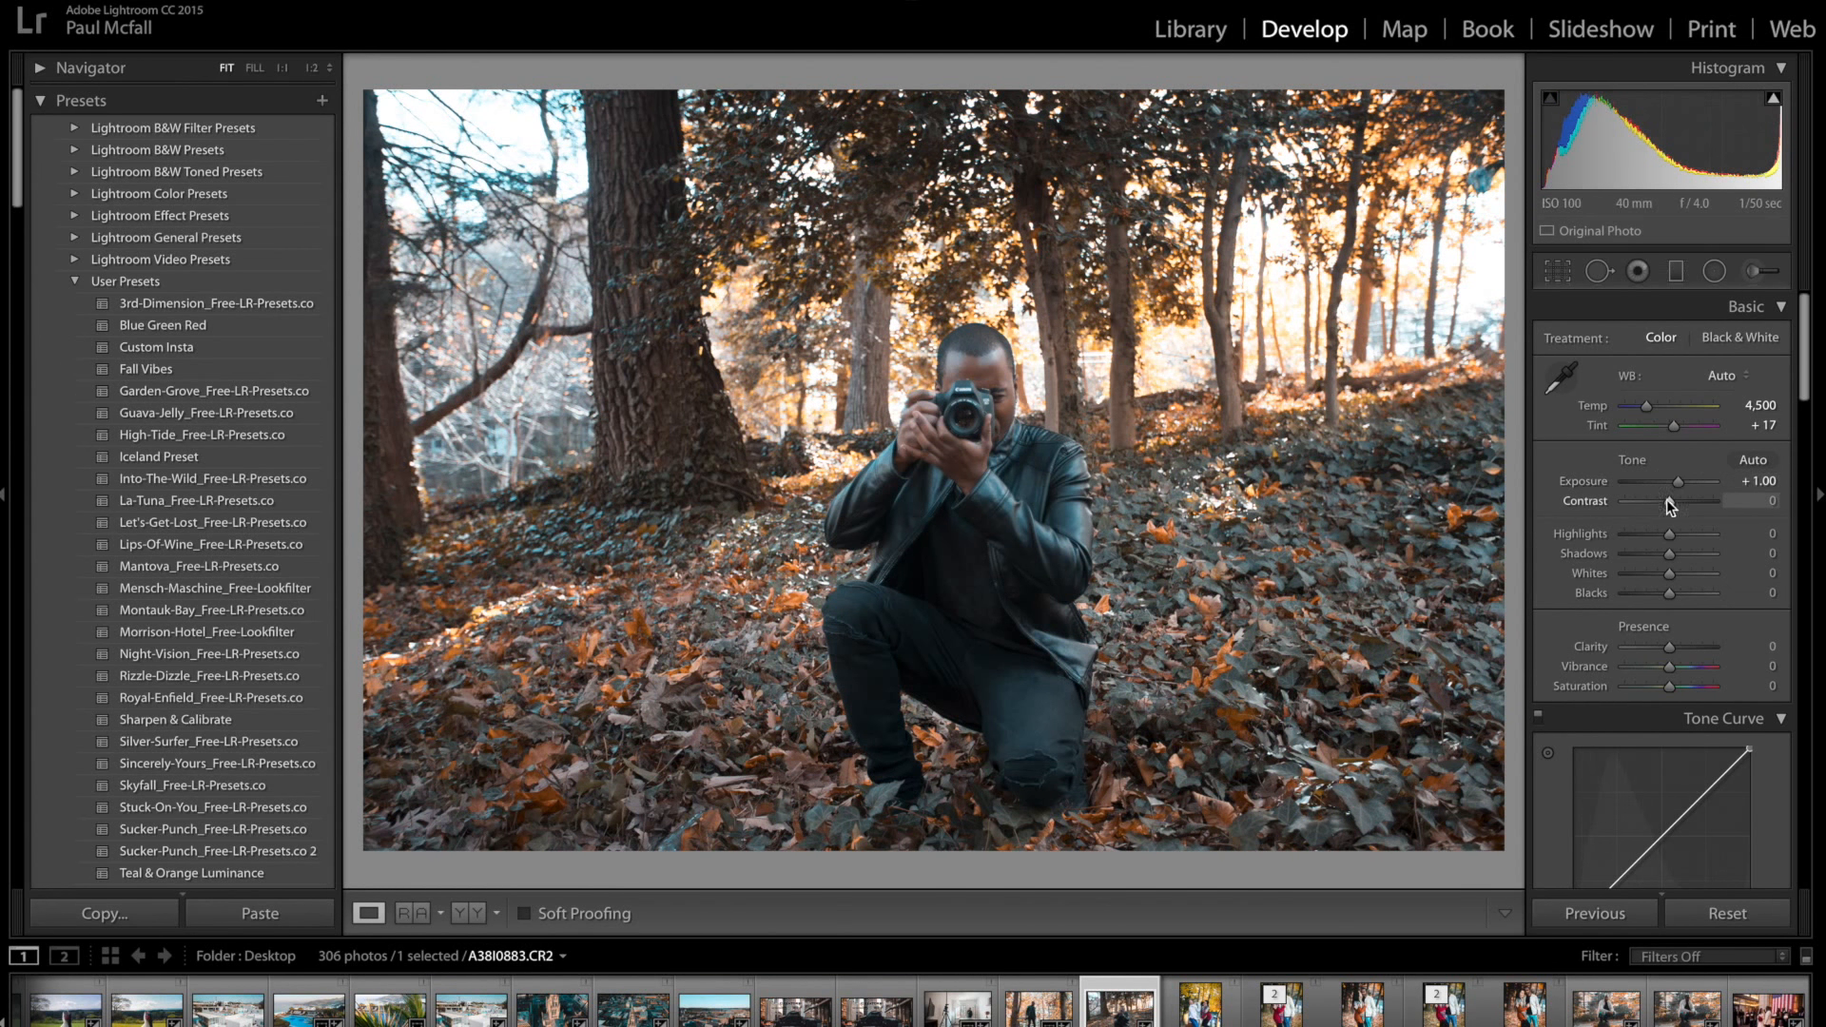
left_click_drag(1669, 535, 1490, 537)
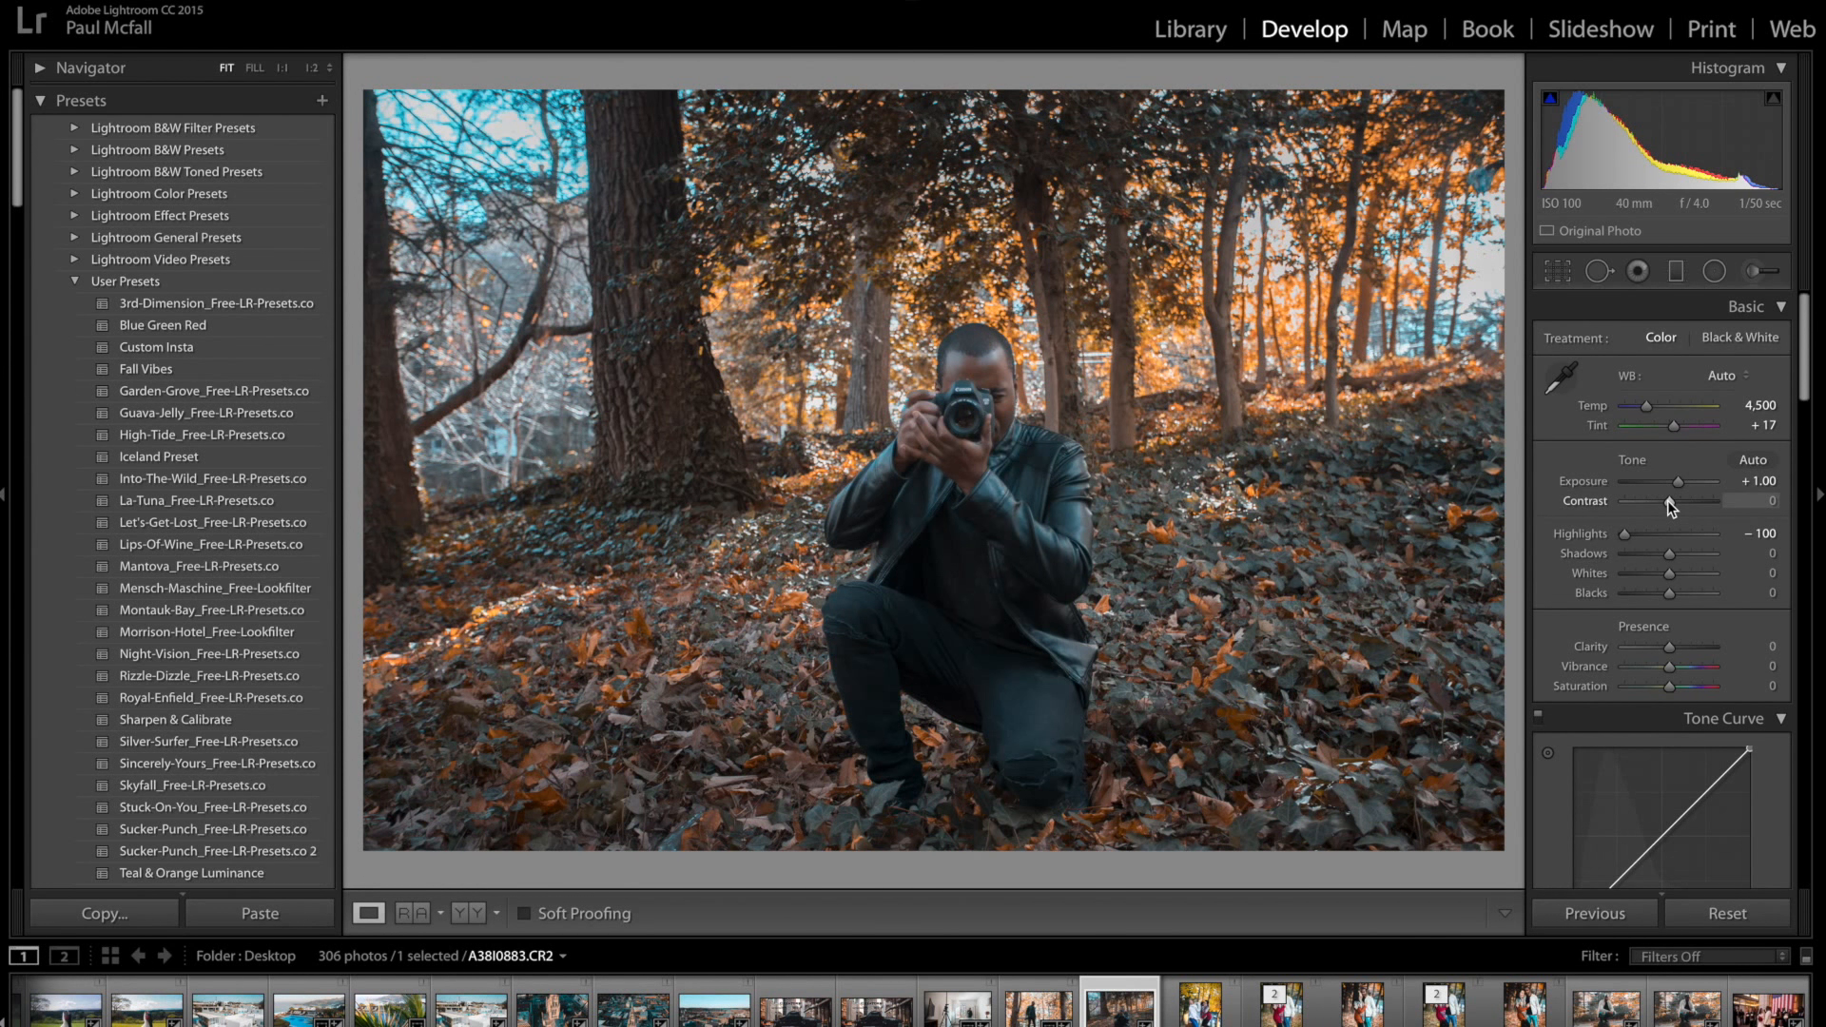
left_click_drag(1667, 500, 1675, 509)
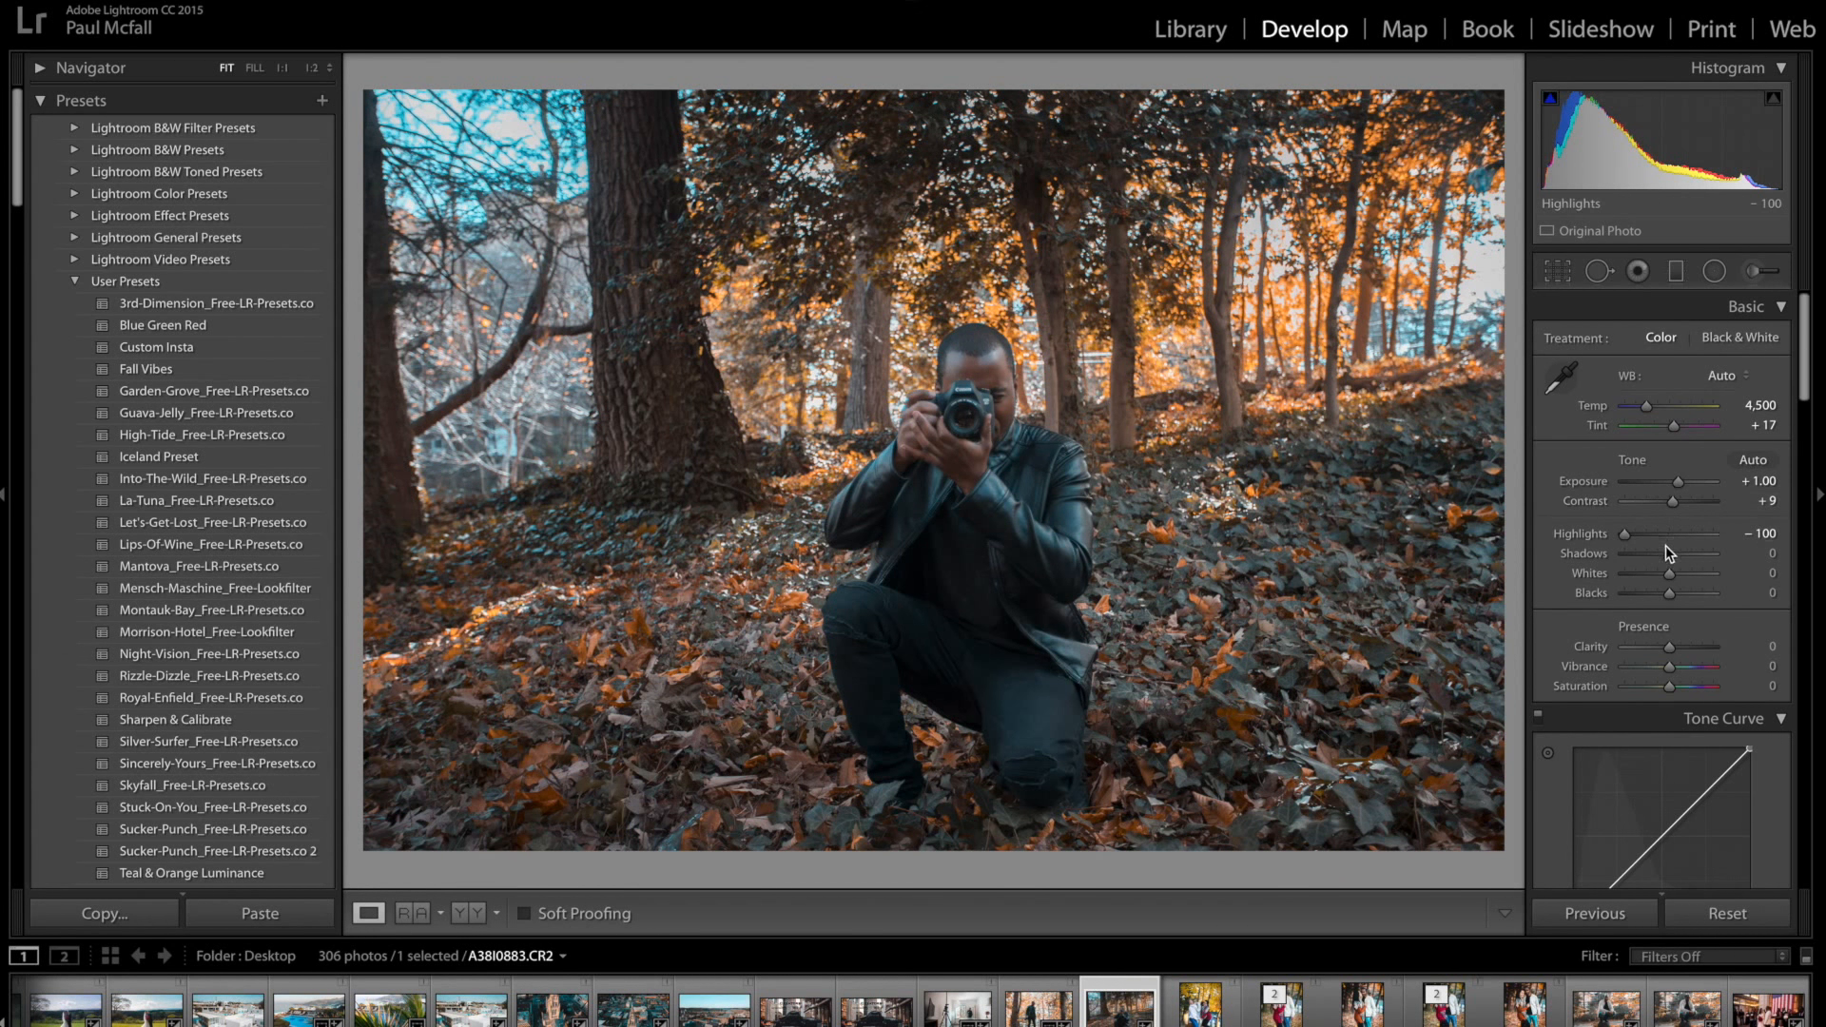
Step: Set the Shadows to -10, the Whites to +12 and the Blacks to -16
left_click_drag(1669, 552, 1664, 555)
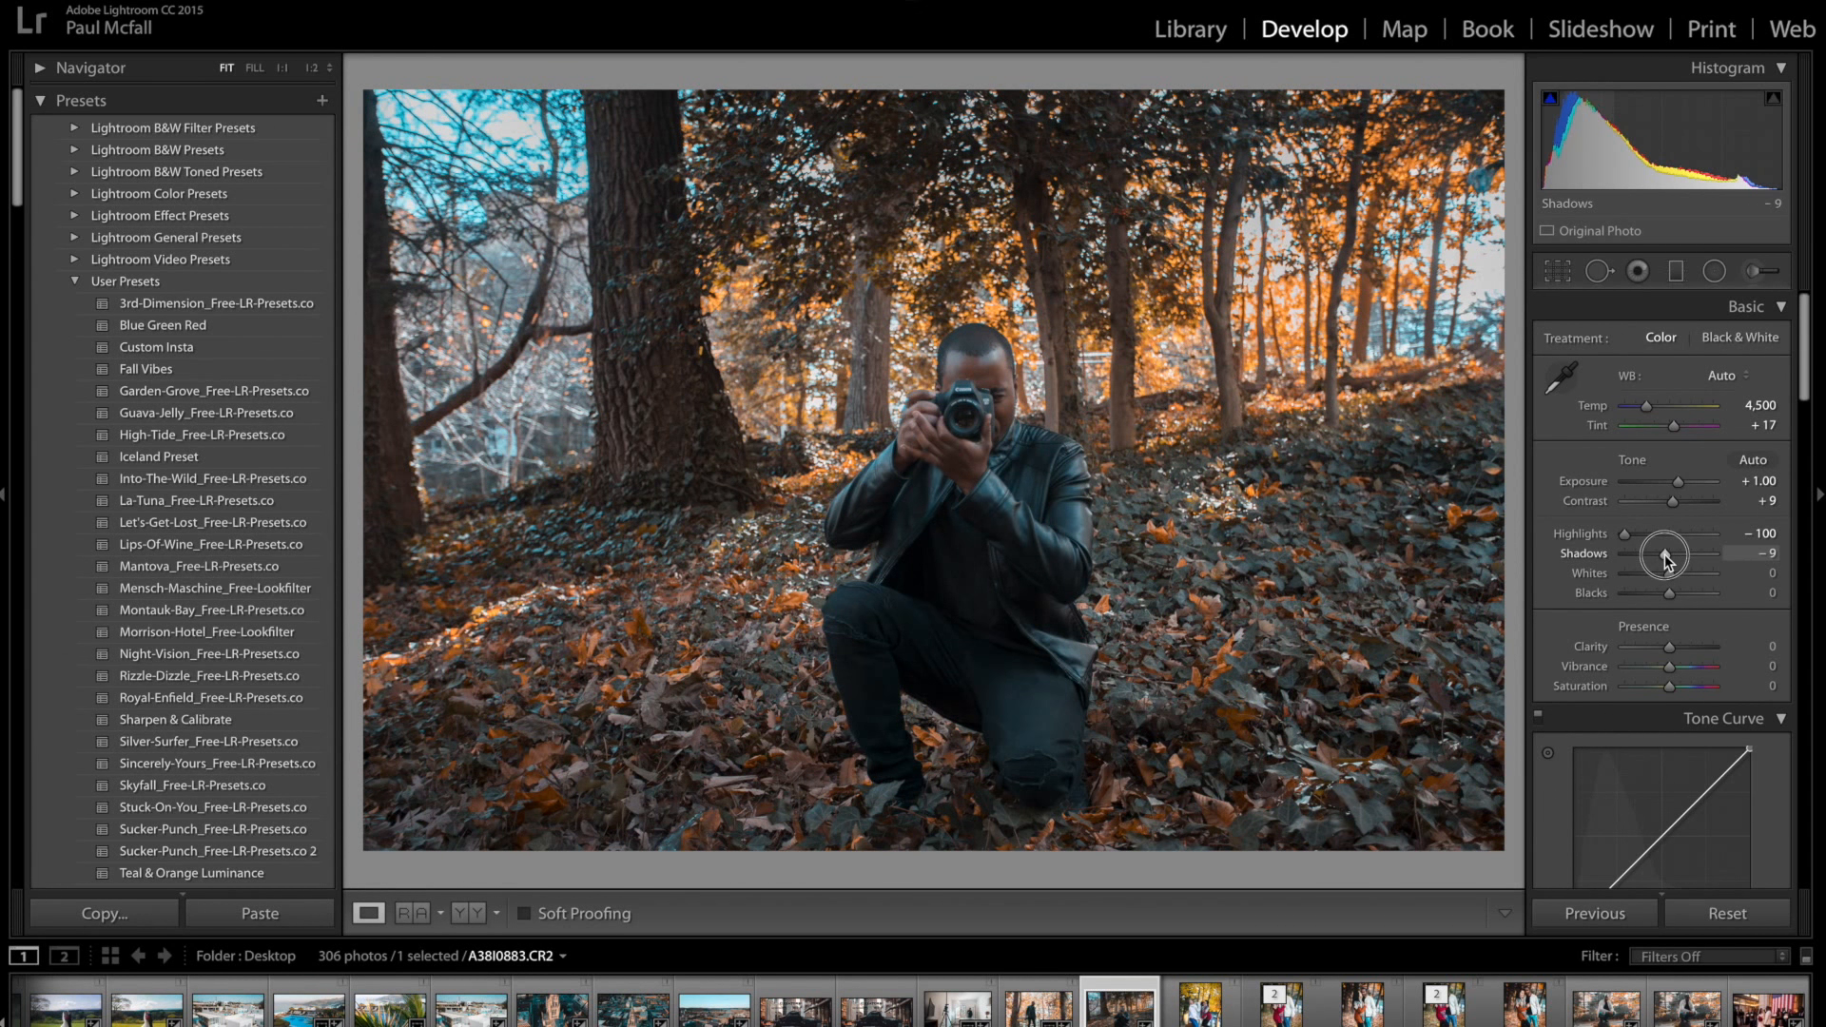
left_click(1670, 575)
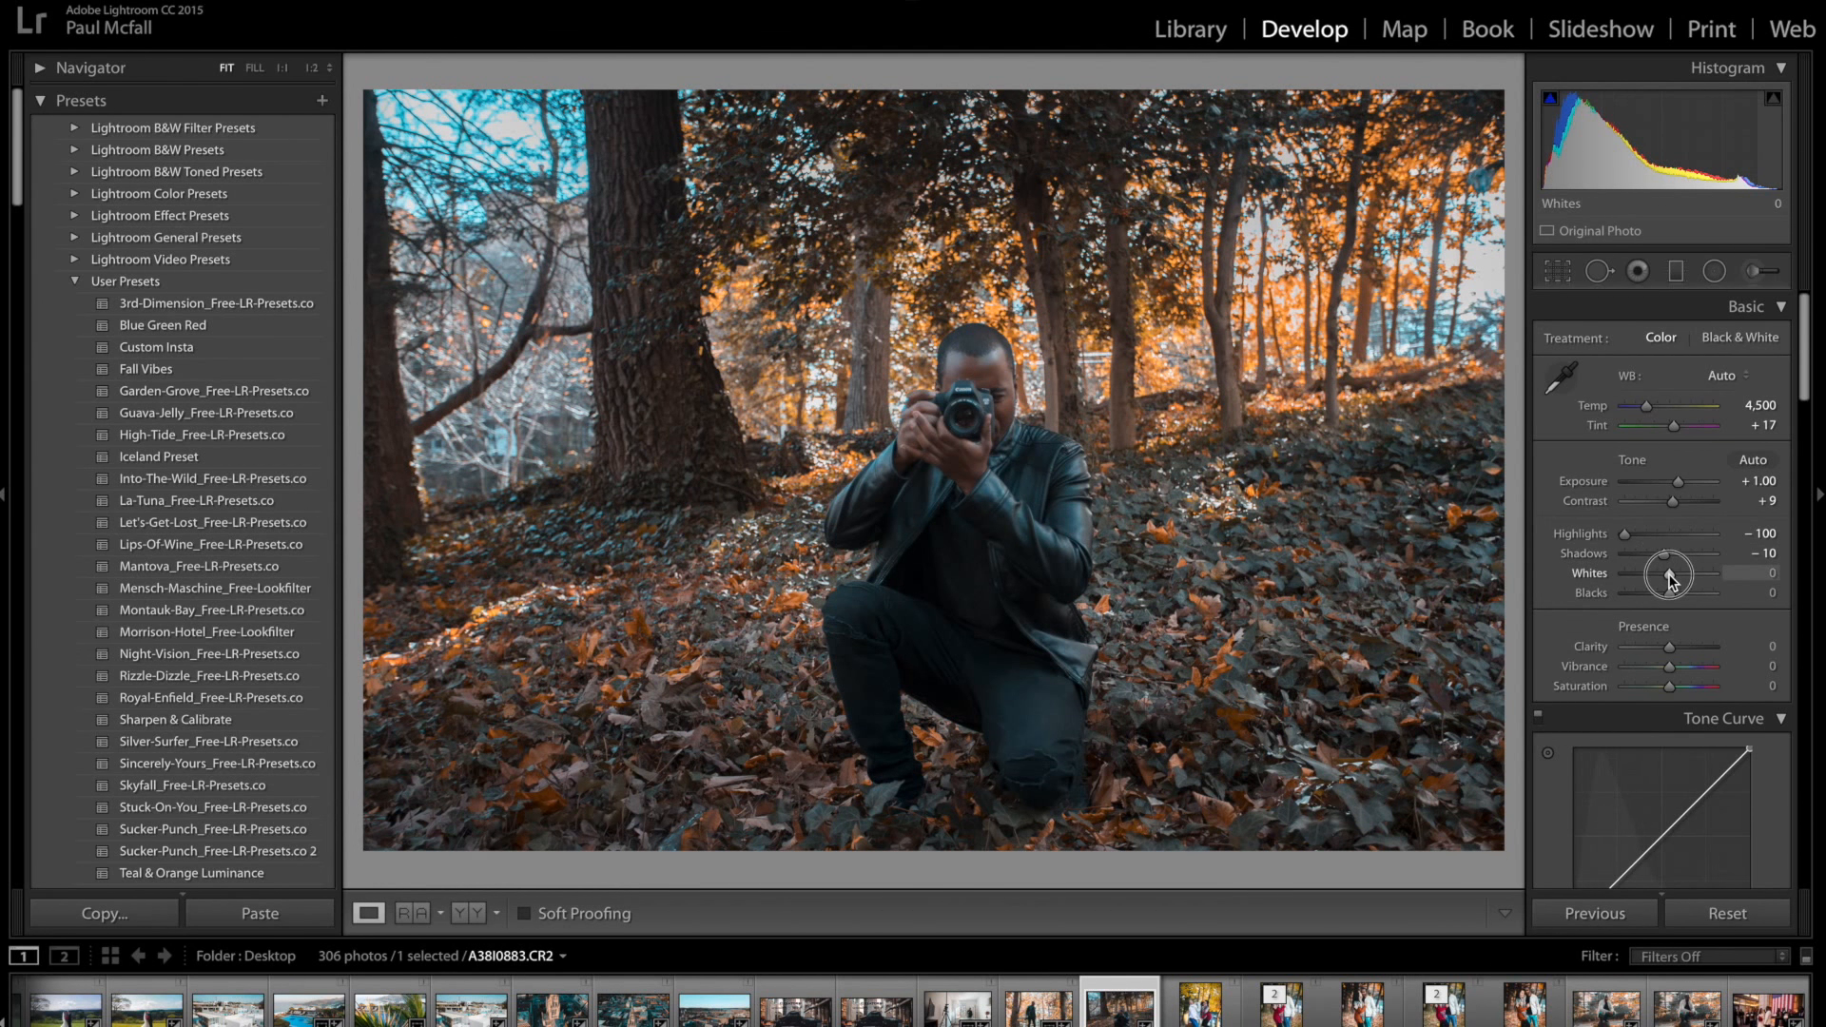
left_click_drag(1672, 575, 1675, 575)
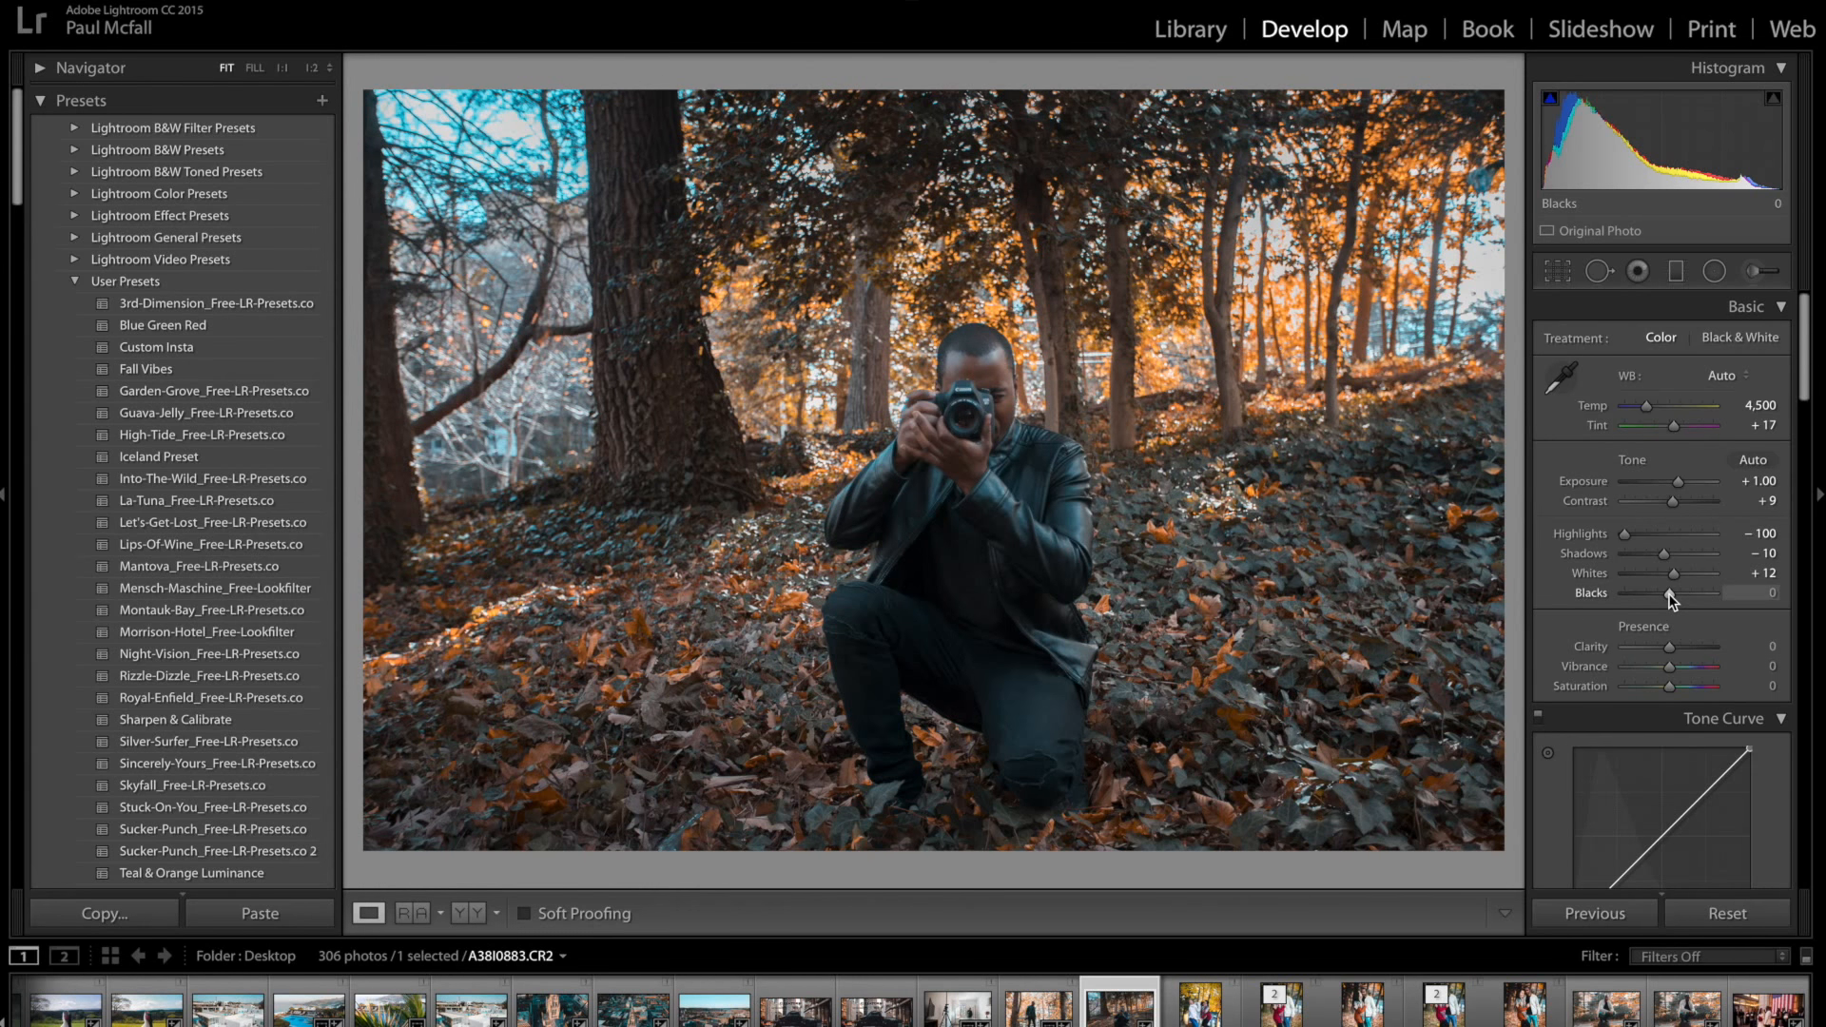
left_click_drag(1670, 593, 1661, 594)
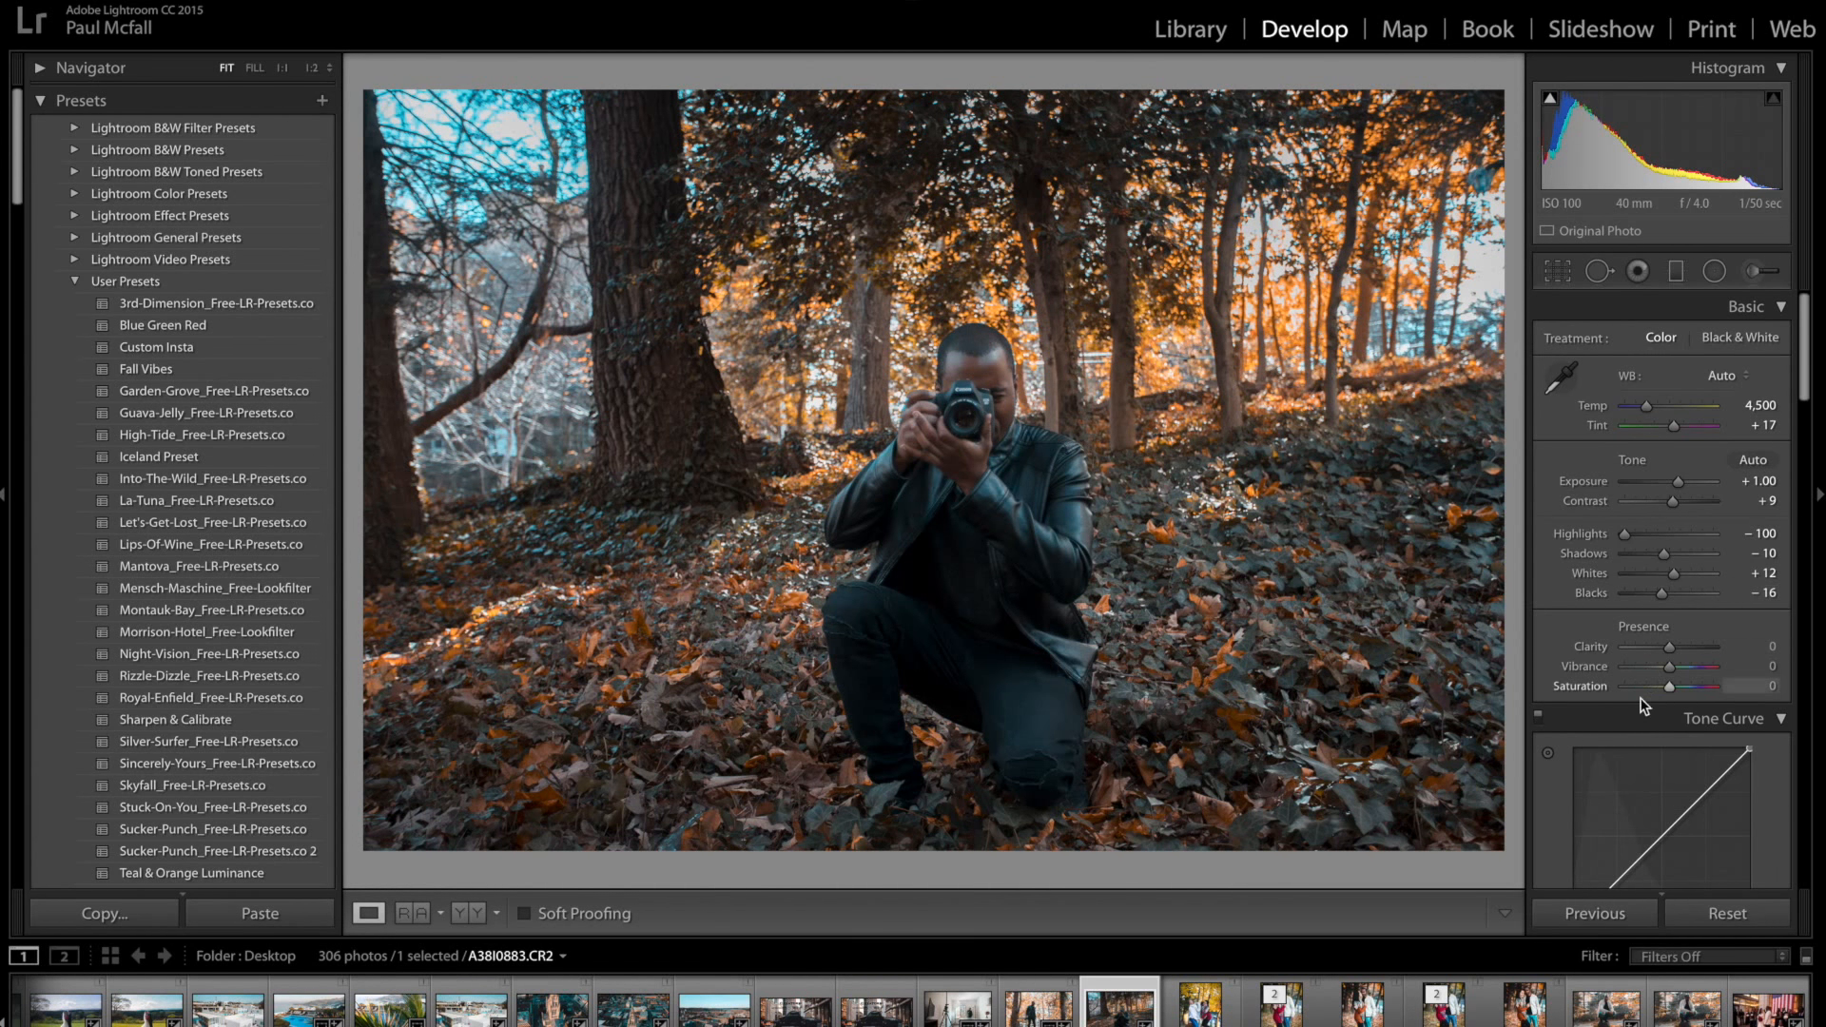
Step: Shape the RGB point curve into a gentle S with a fixed midpoint, lowered shadows, raised highlights and a slightly lifted black point
scroll(1638, 716, "down", 3)
scroll(1674, 647, "down", 6)
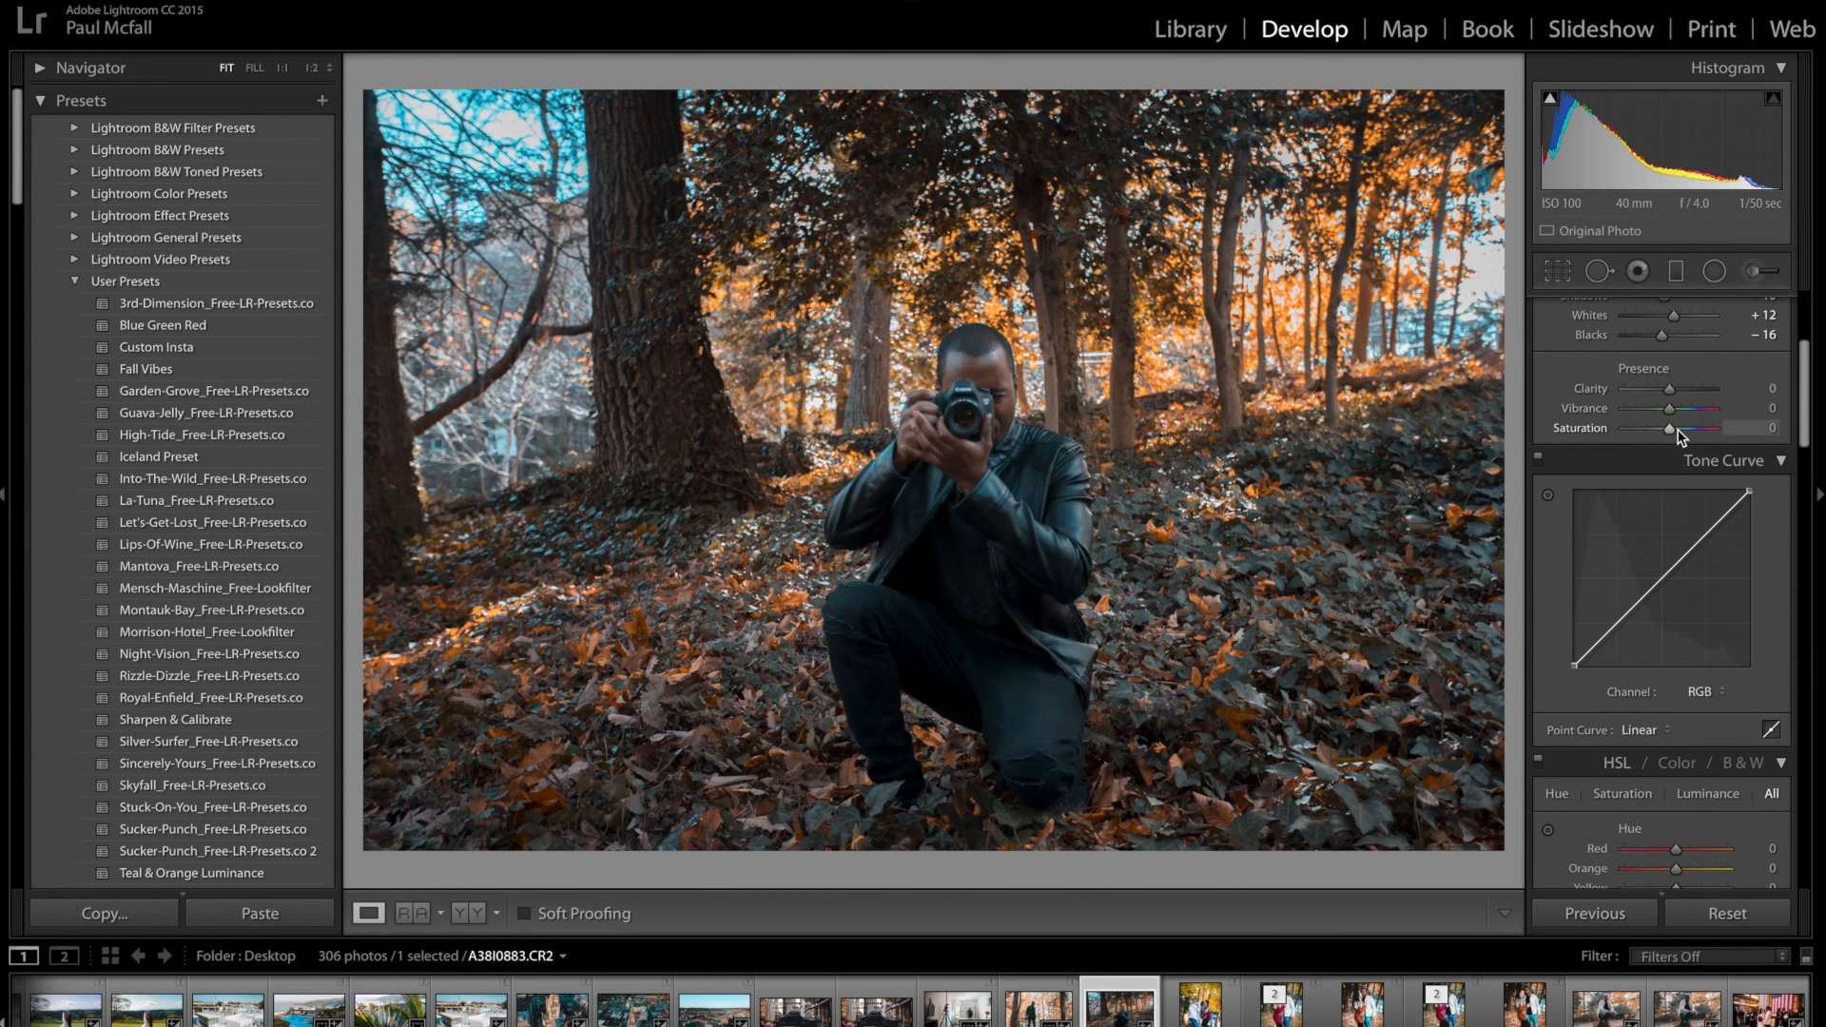
left_click(1663, 578)
left_click(1706, 535)
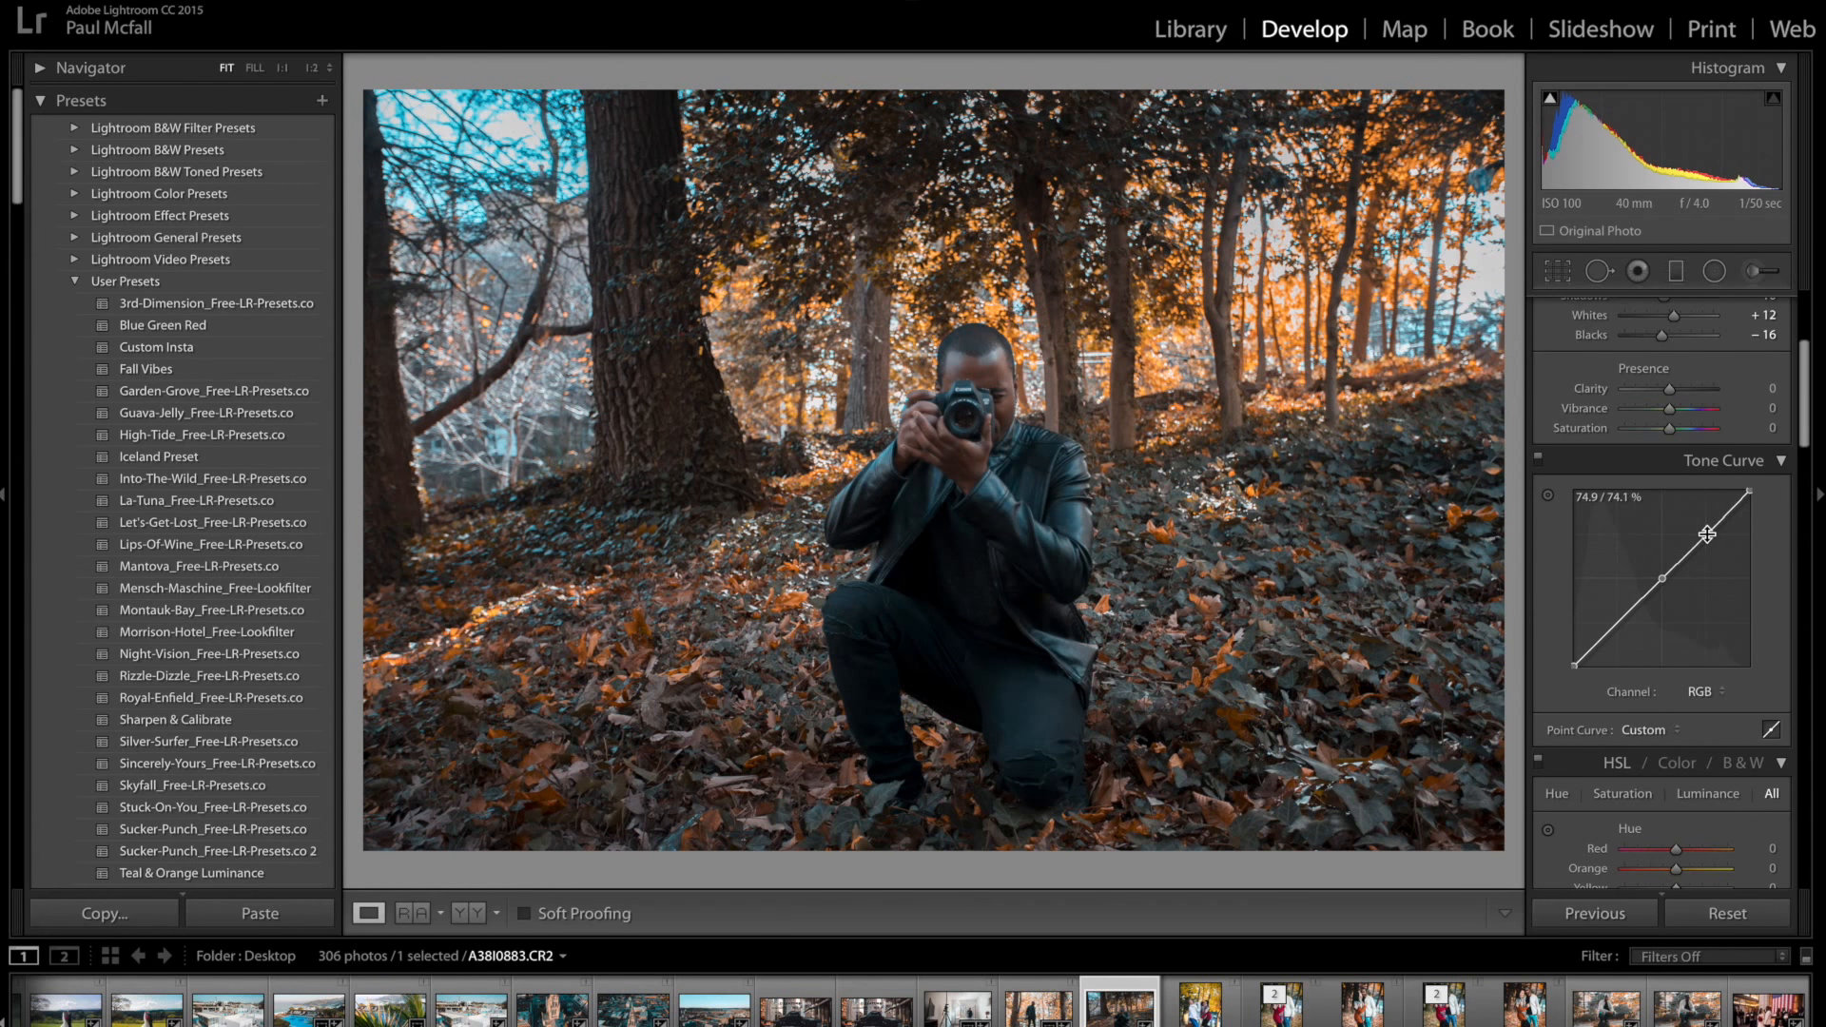
left_click(1619, 624)
key("ctrl+z")
left_click_drag(1616, 624, 1619, 630)
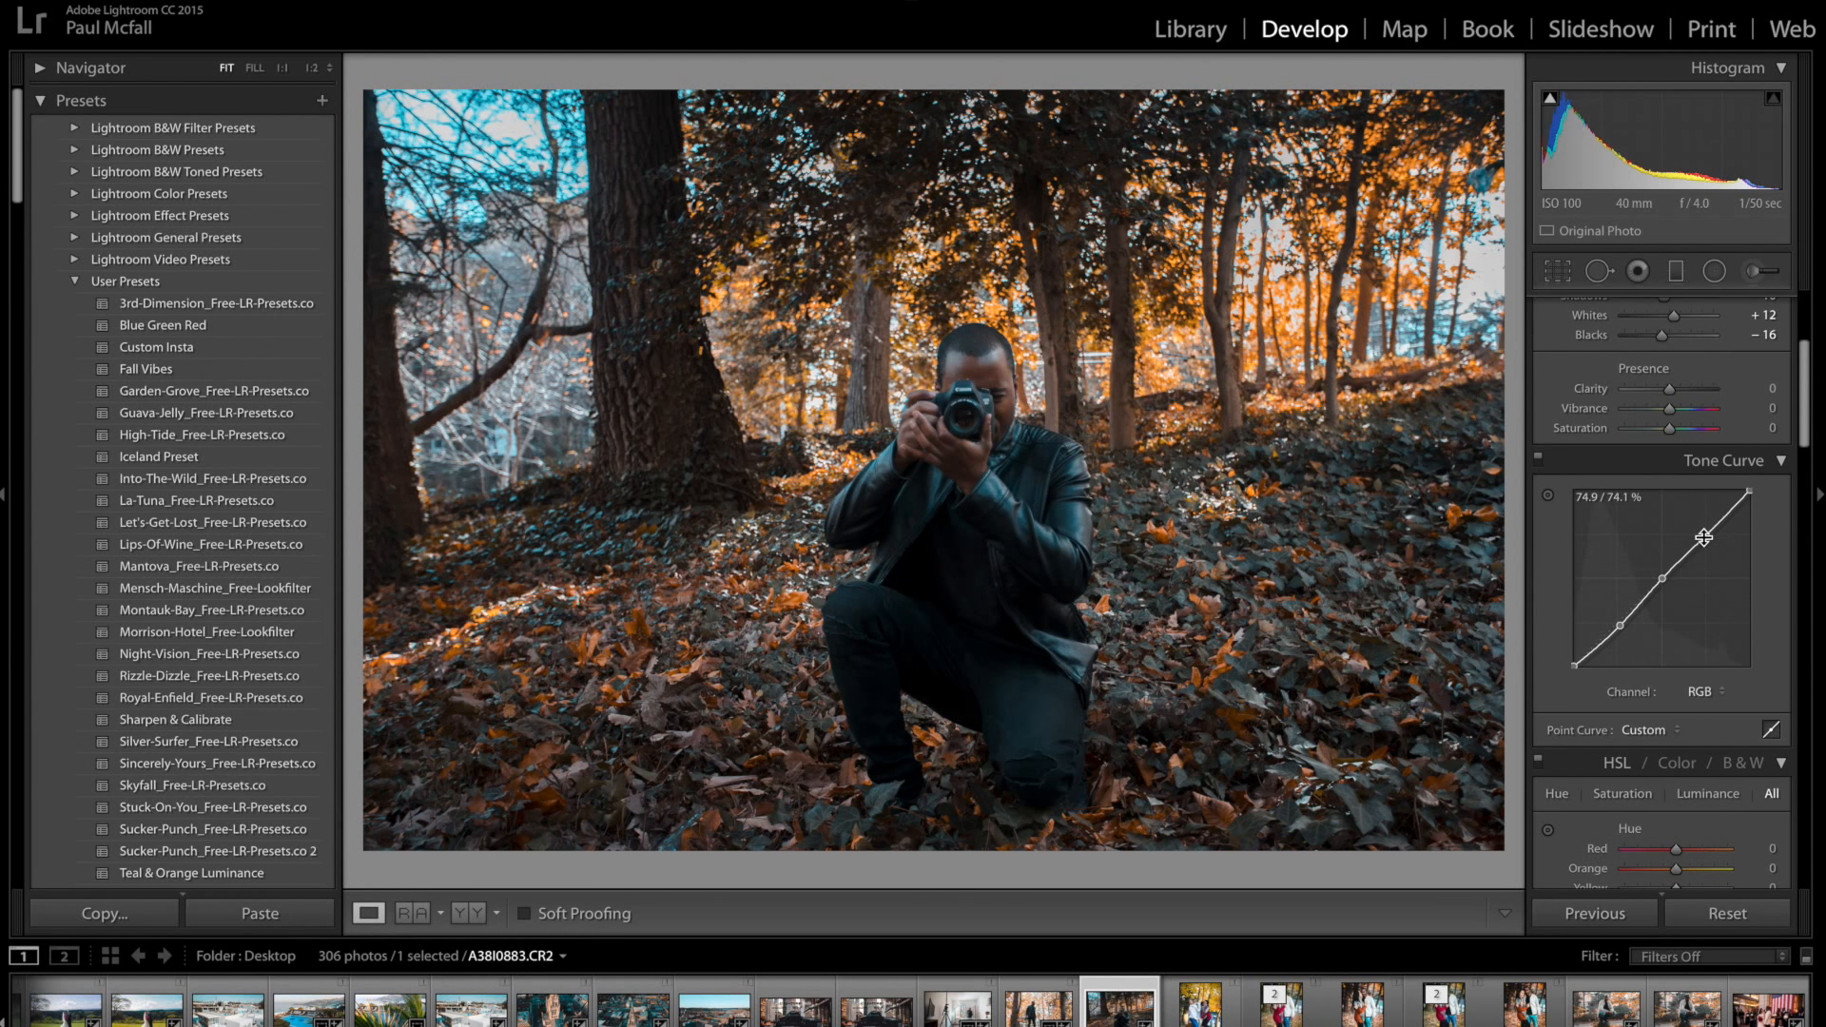
left_click_drag(1703, 538, 1704, 534)
left_click_drag(1576, 663, 1574, 669)
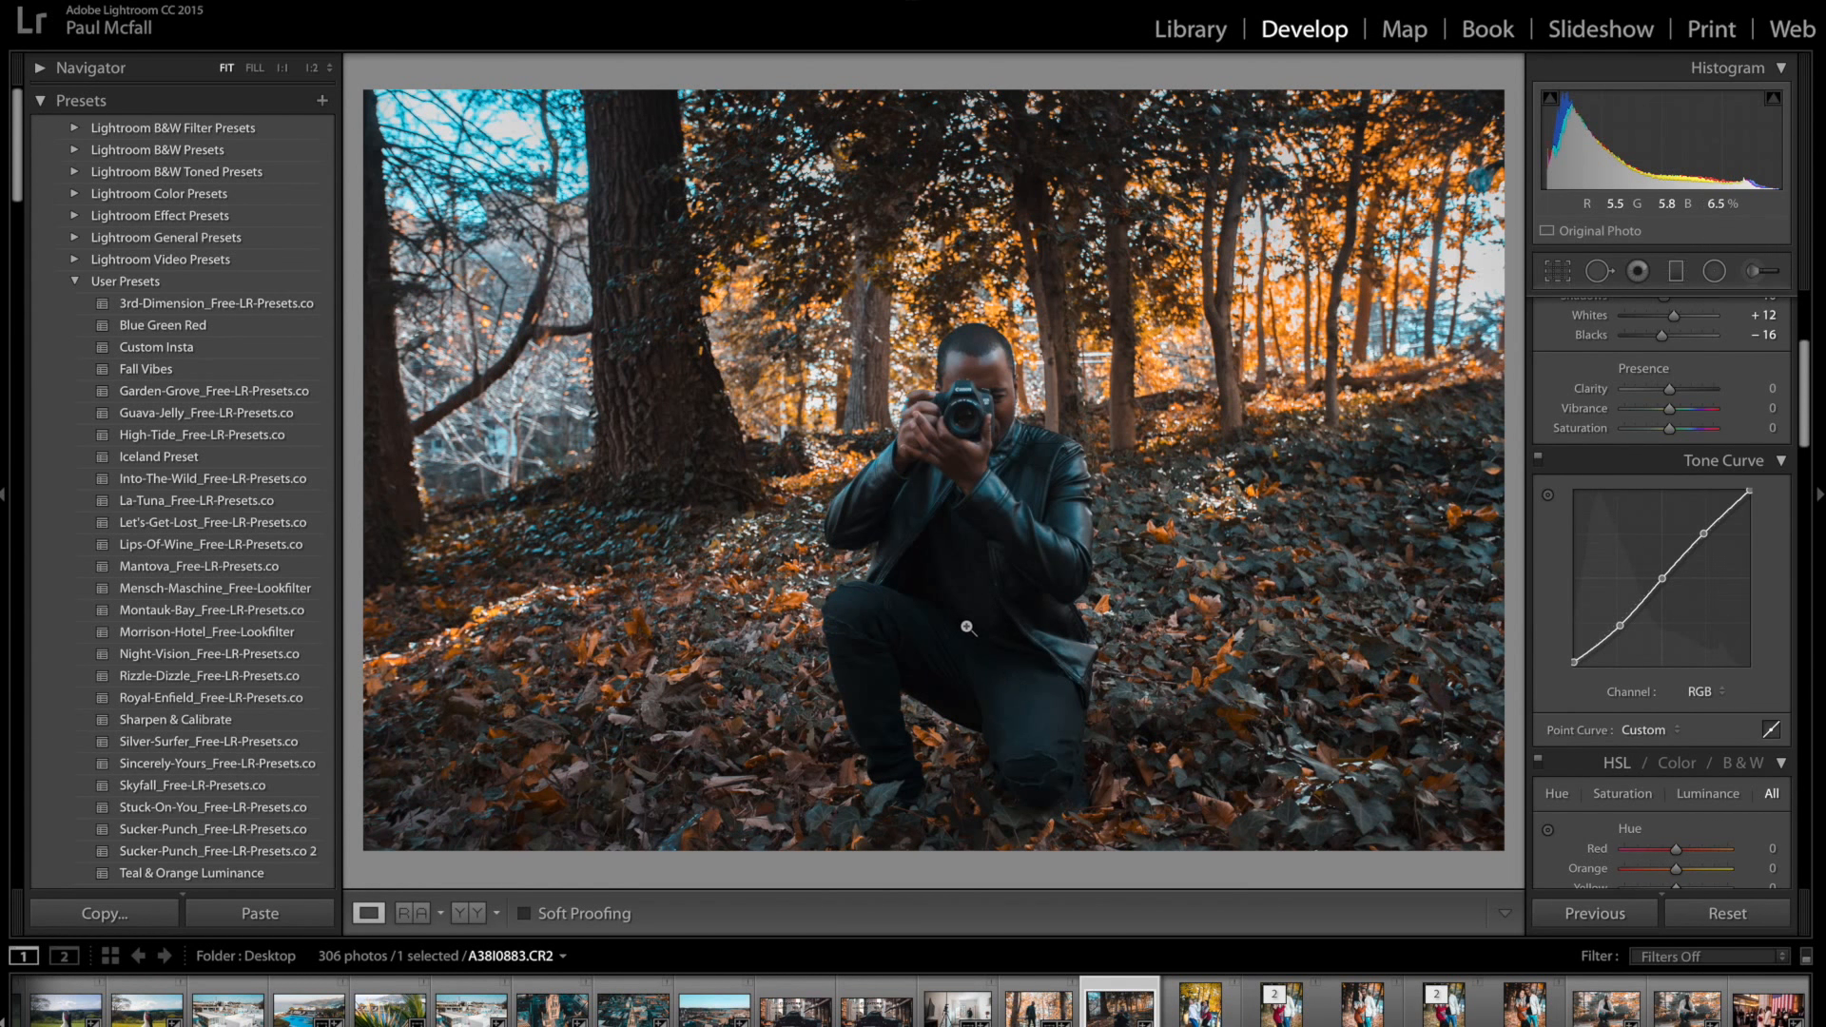
Step: Look through the HSL hue, saturation and luminance adjustments, finishing with all three groups shown together
scroll(1653, 564, "down", 5)
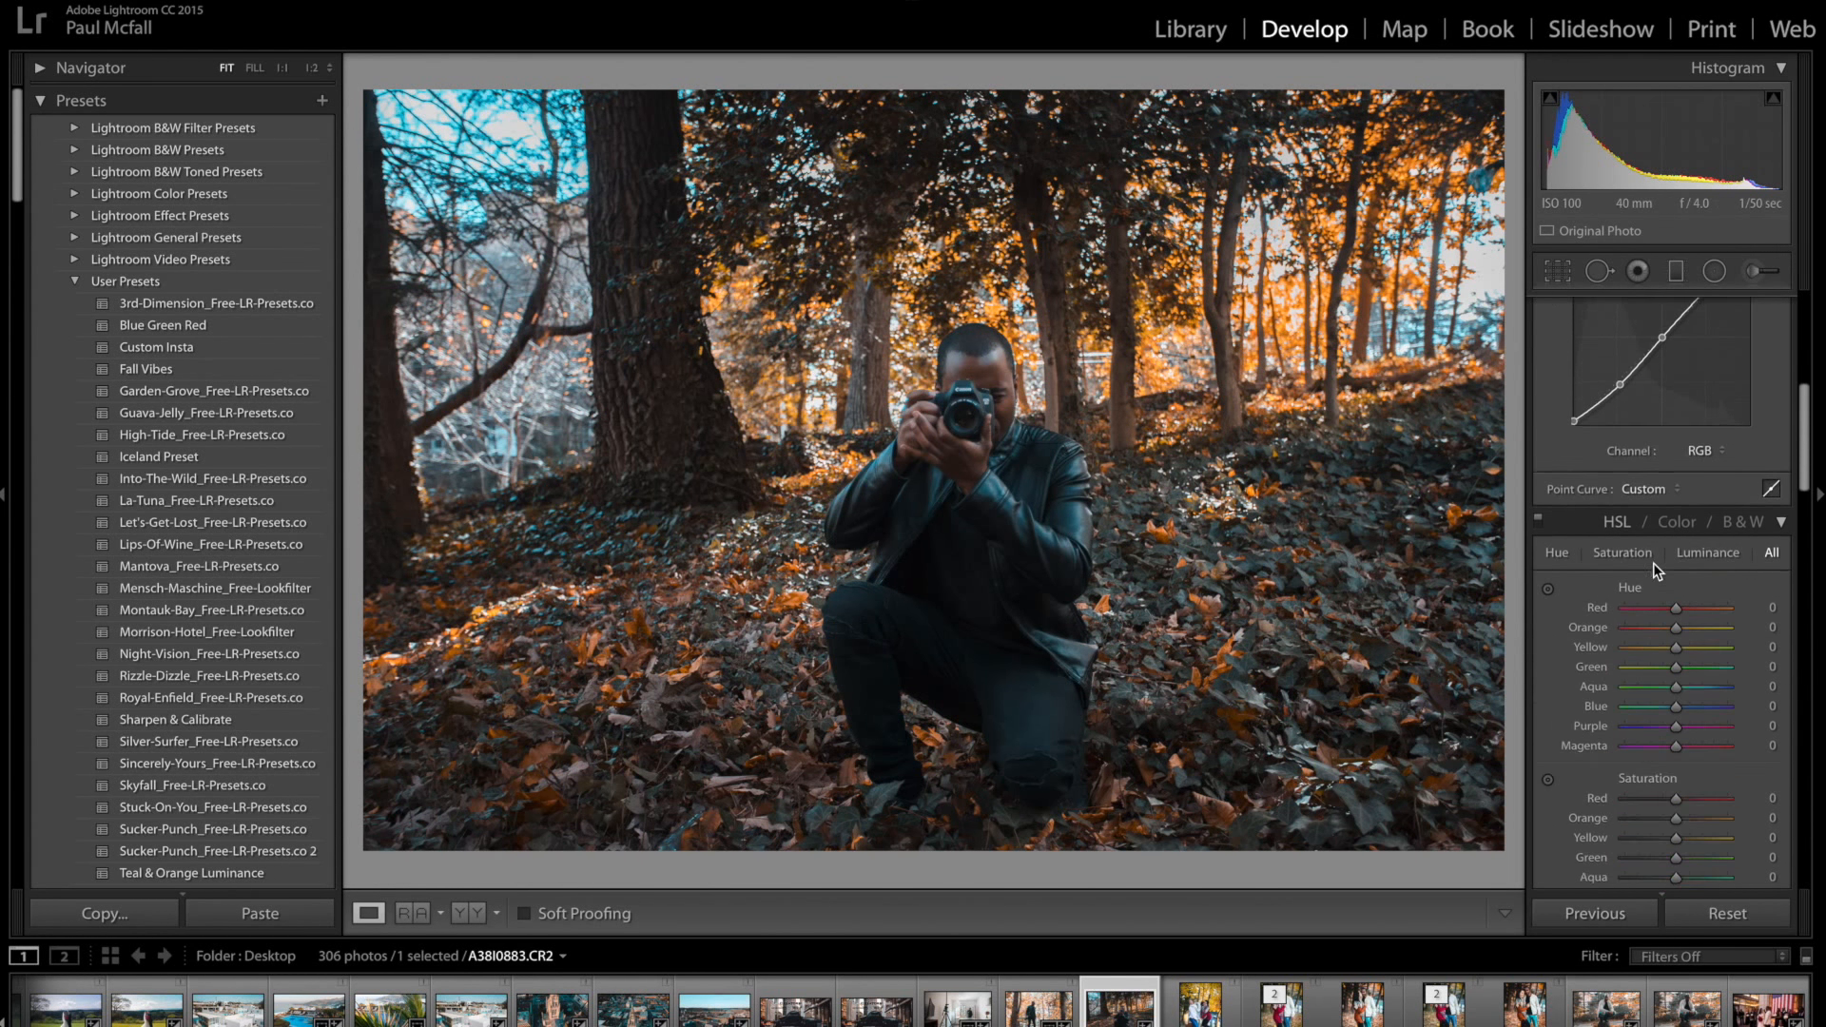
scroll(1653, 567, "down", 5)
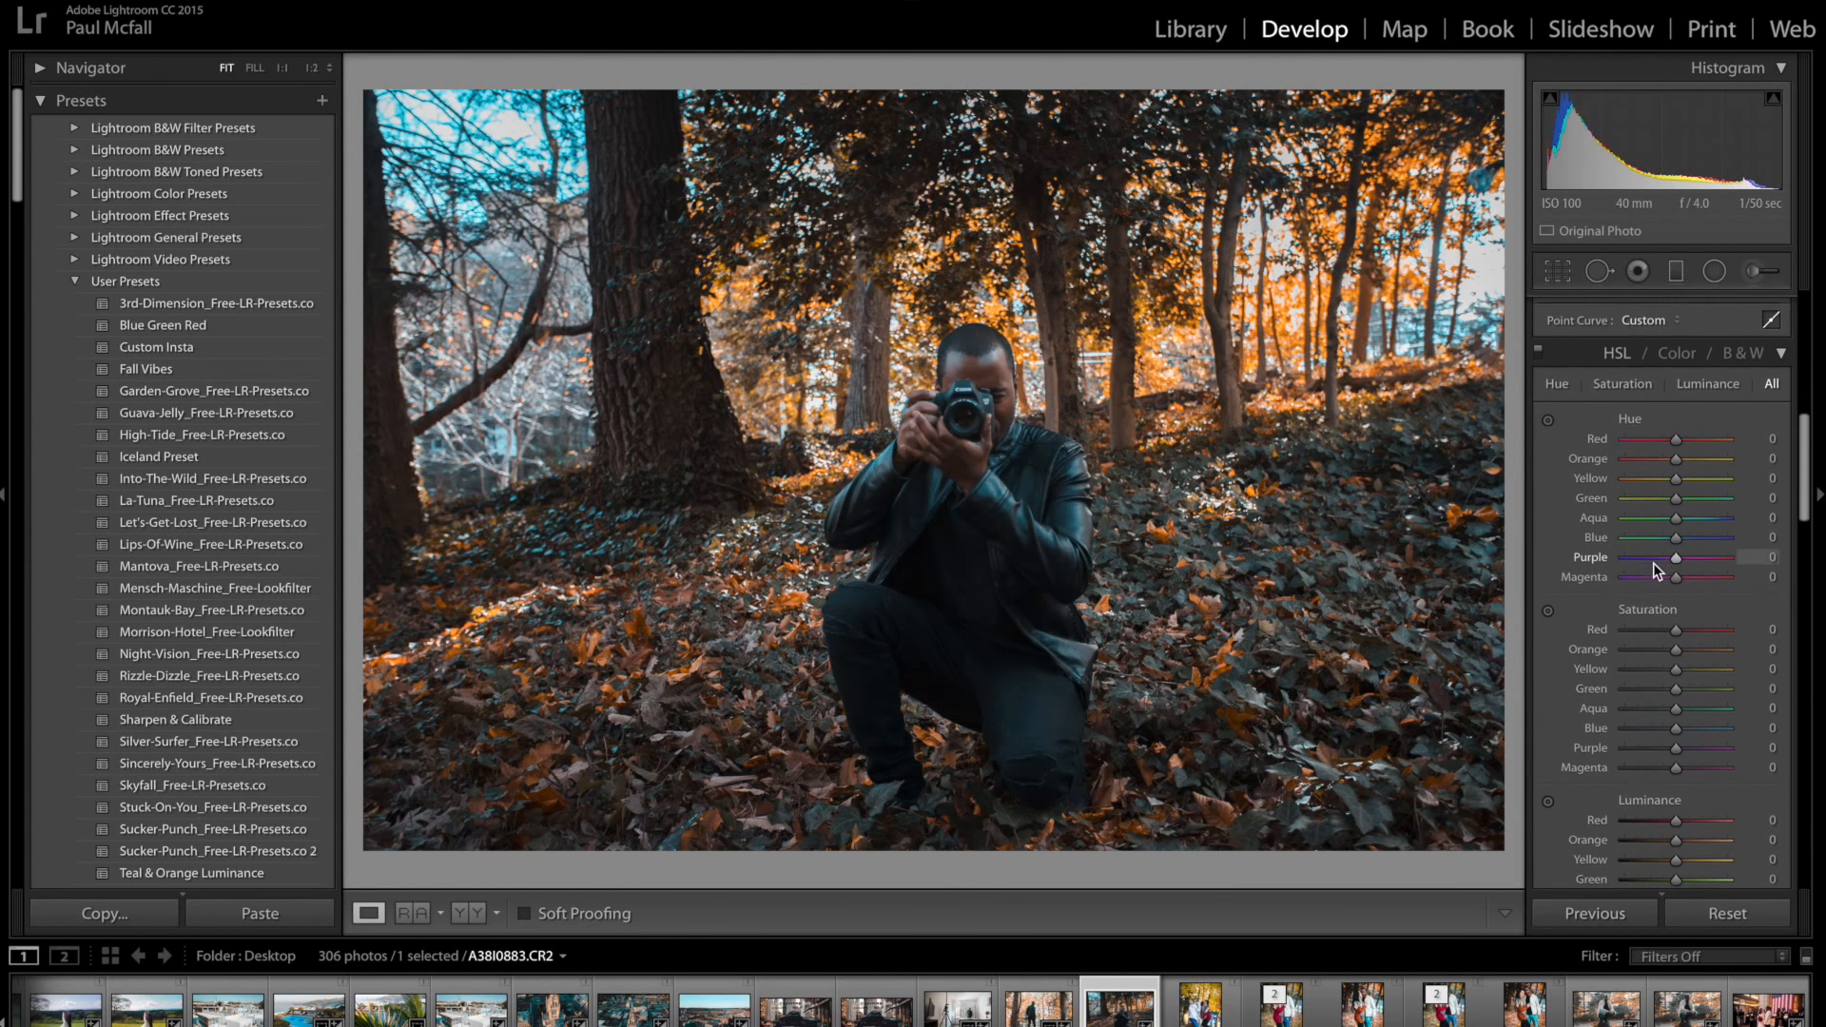
scroll(1653, 569, "up", 6)
scroll(1653, 569, "down", 3)
scroll(1653, 570, "down", 1)
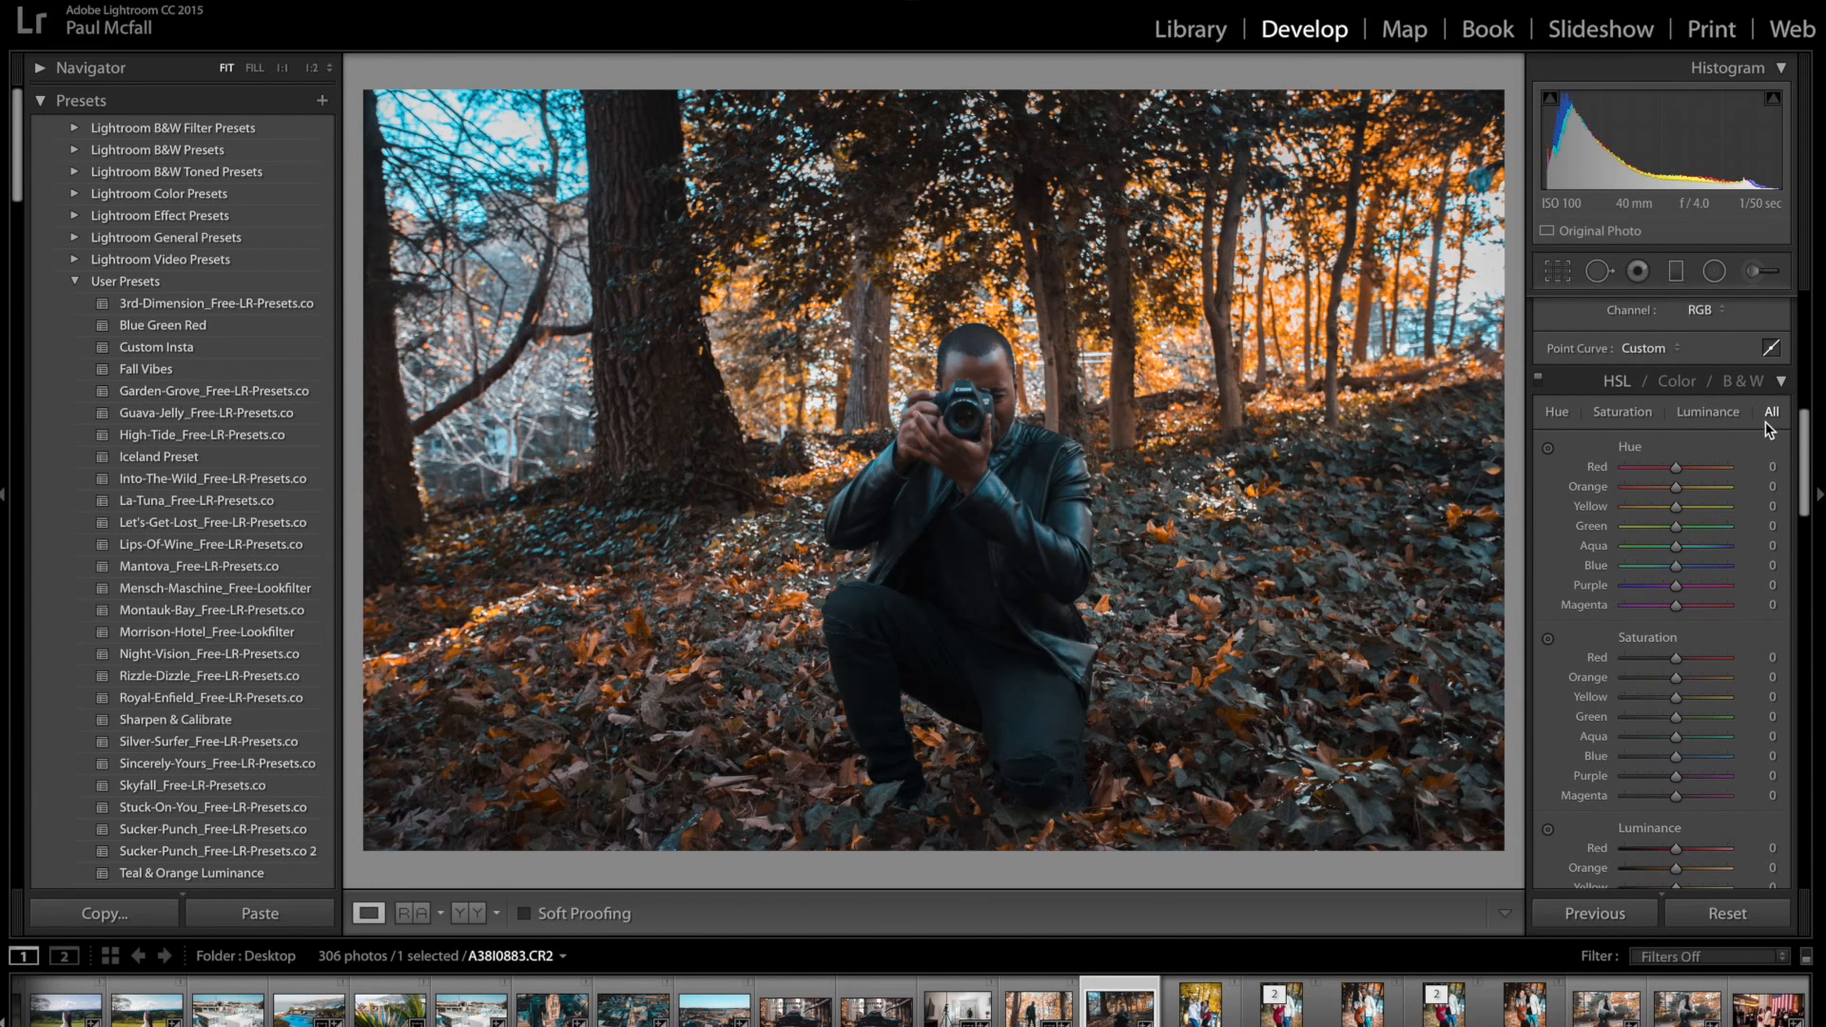
left_click(1562, 399)
left_click(1622, 395)
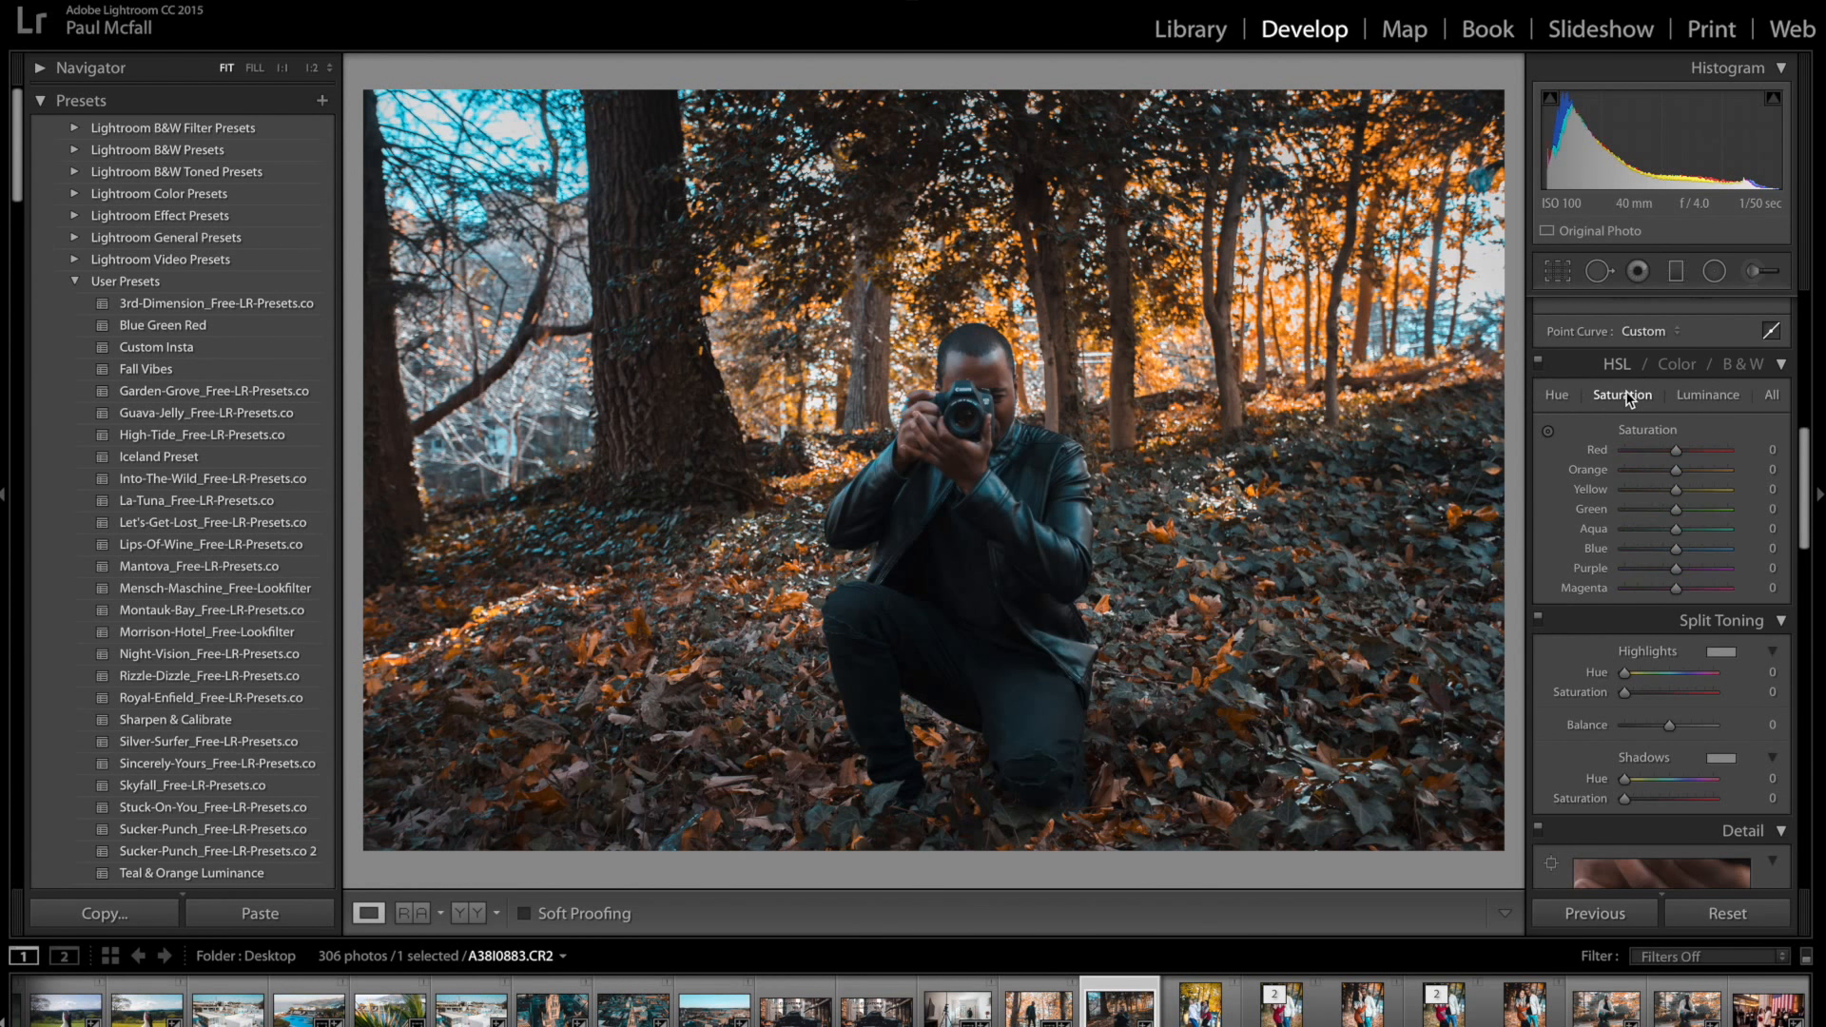
left_click(1709, 394)
left_click(1774, 399)
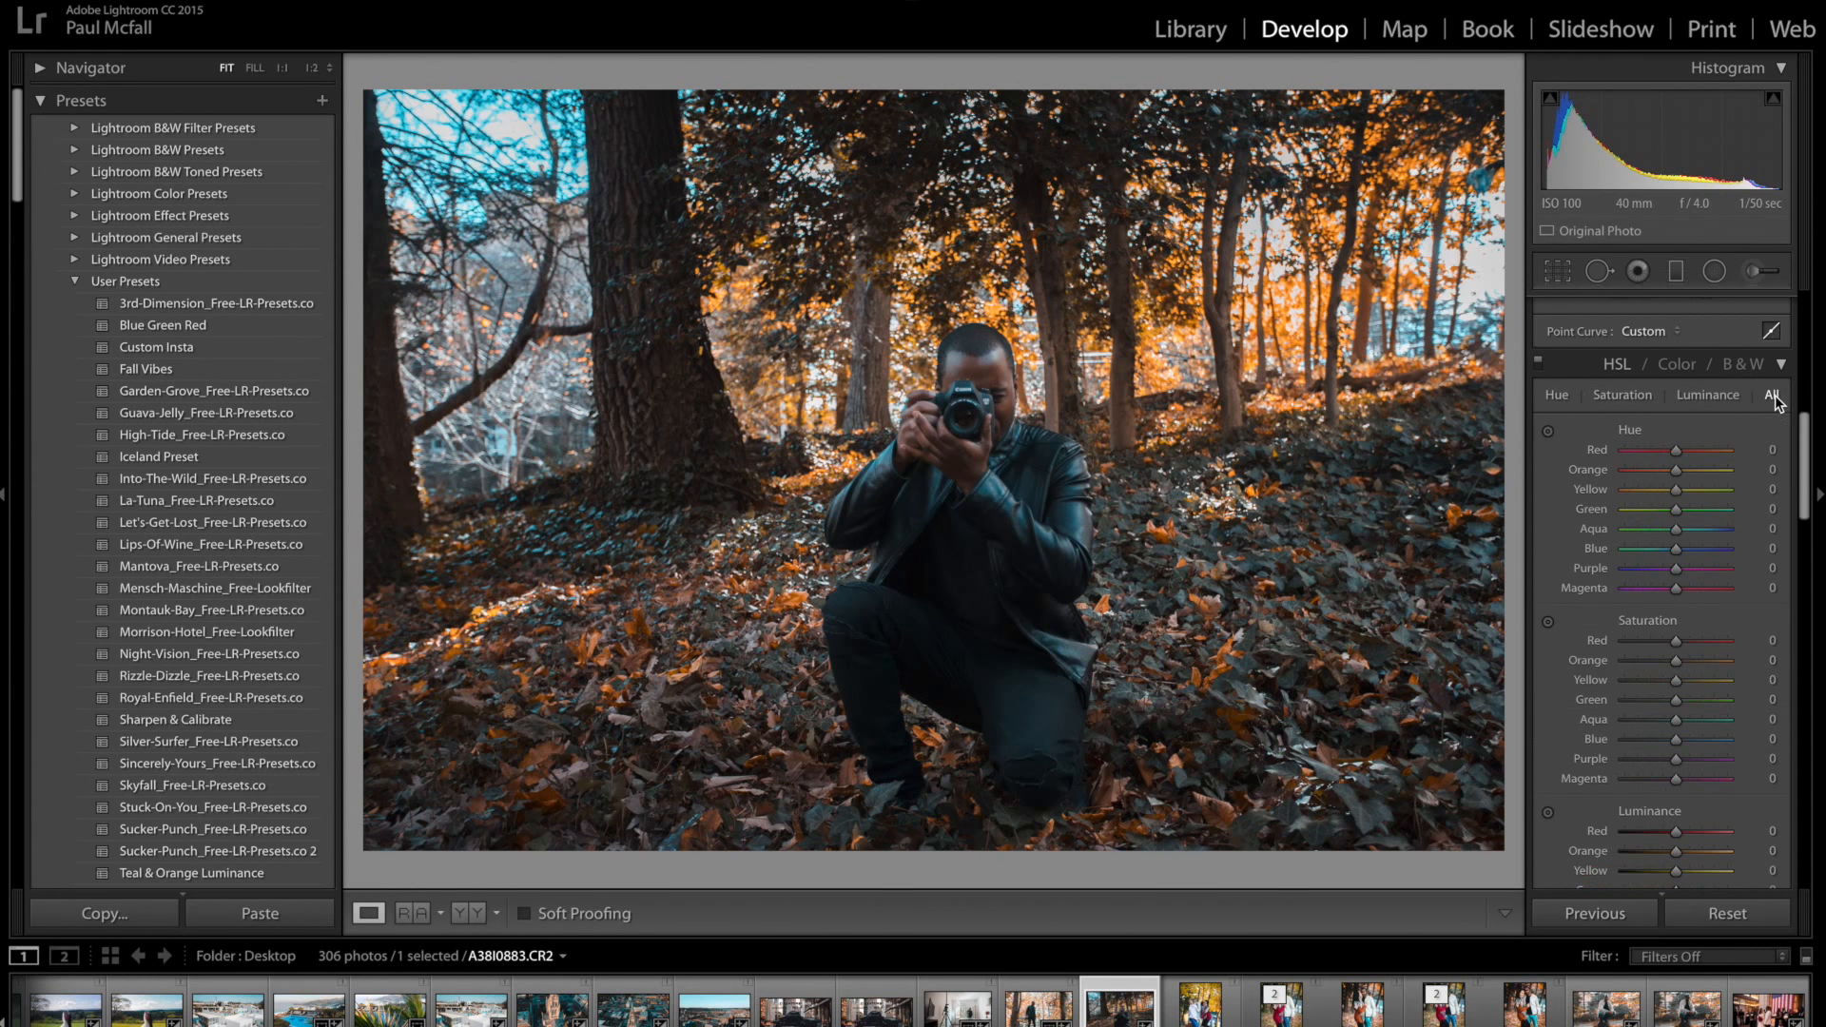
Step: Raise the HSL saturation of Blue to +22 and of Orange to +41
scroll(1736, 514, "down", 5)
scroll(1737, 515, "up", 3)
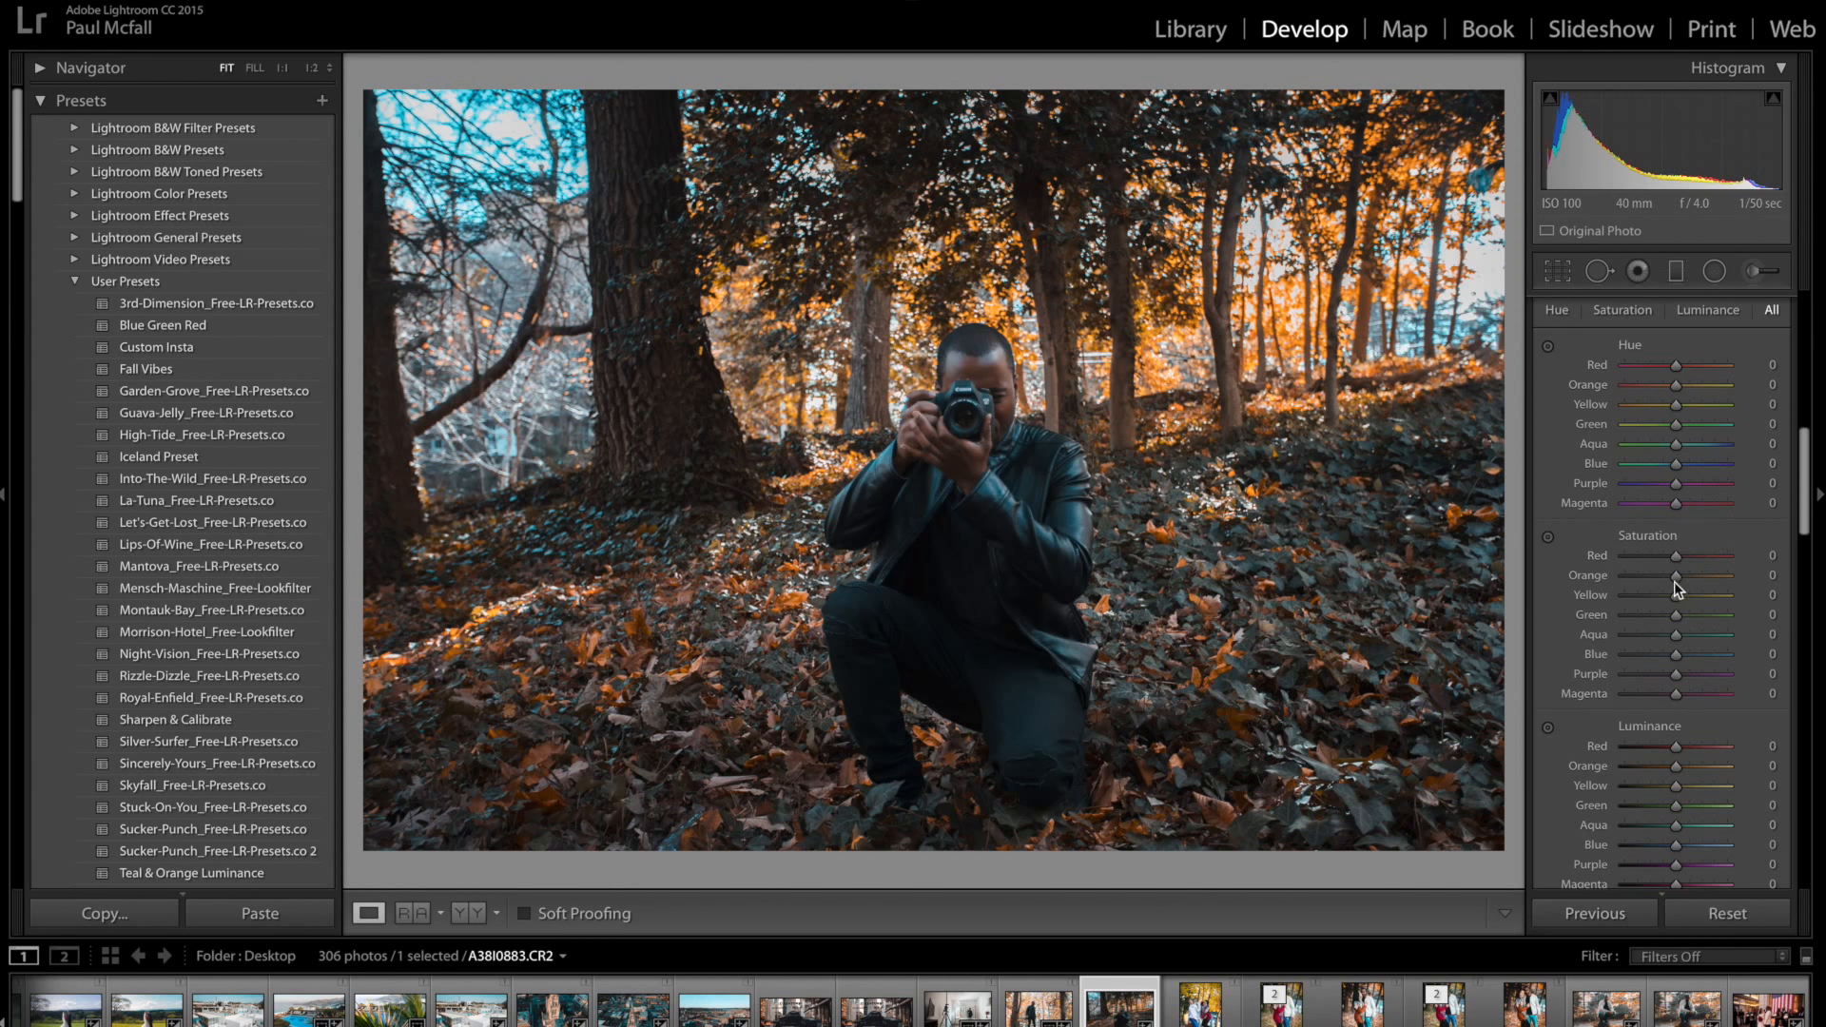
left_click(1674, 655)
left_click_drag(1676, 654, 1686, 656)
left_click_drag(1676, 581, 1699, 581)
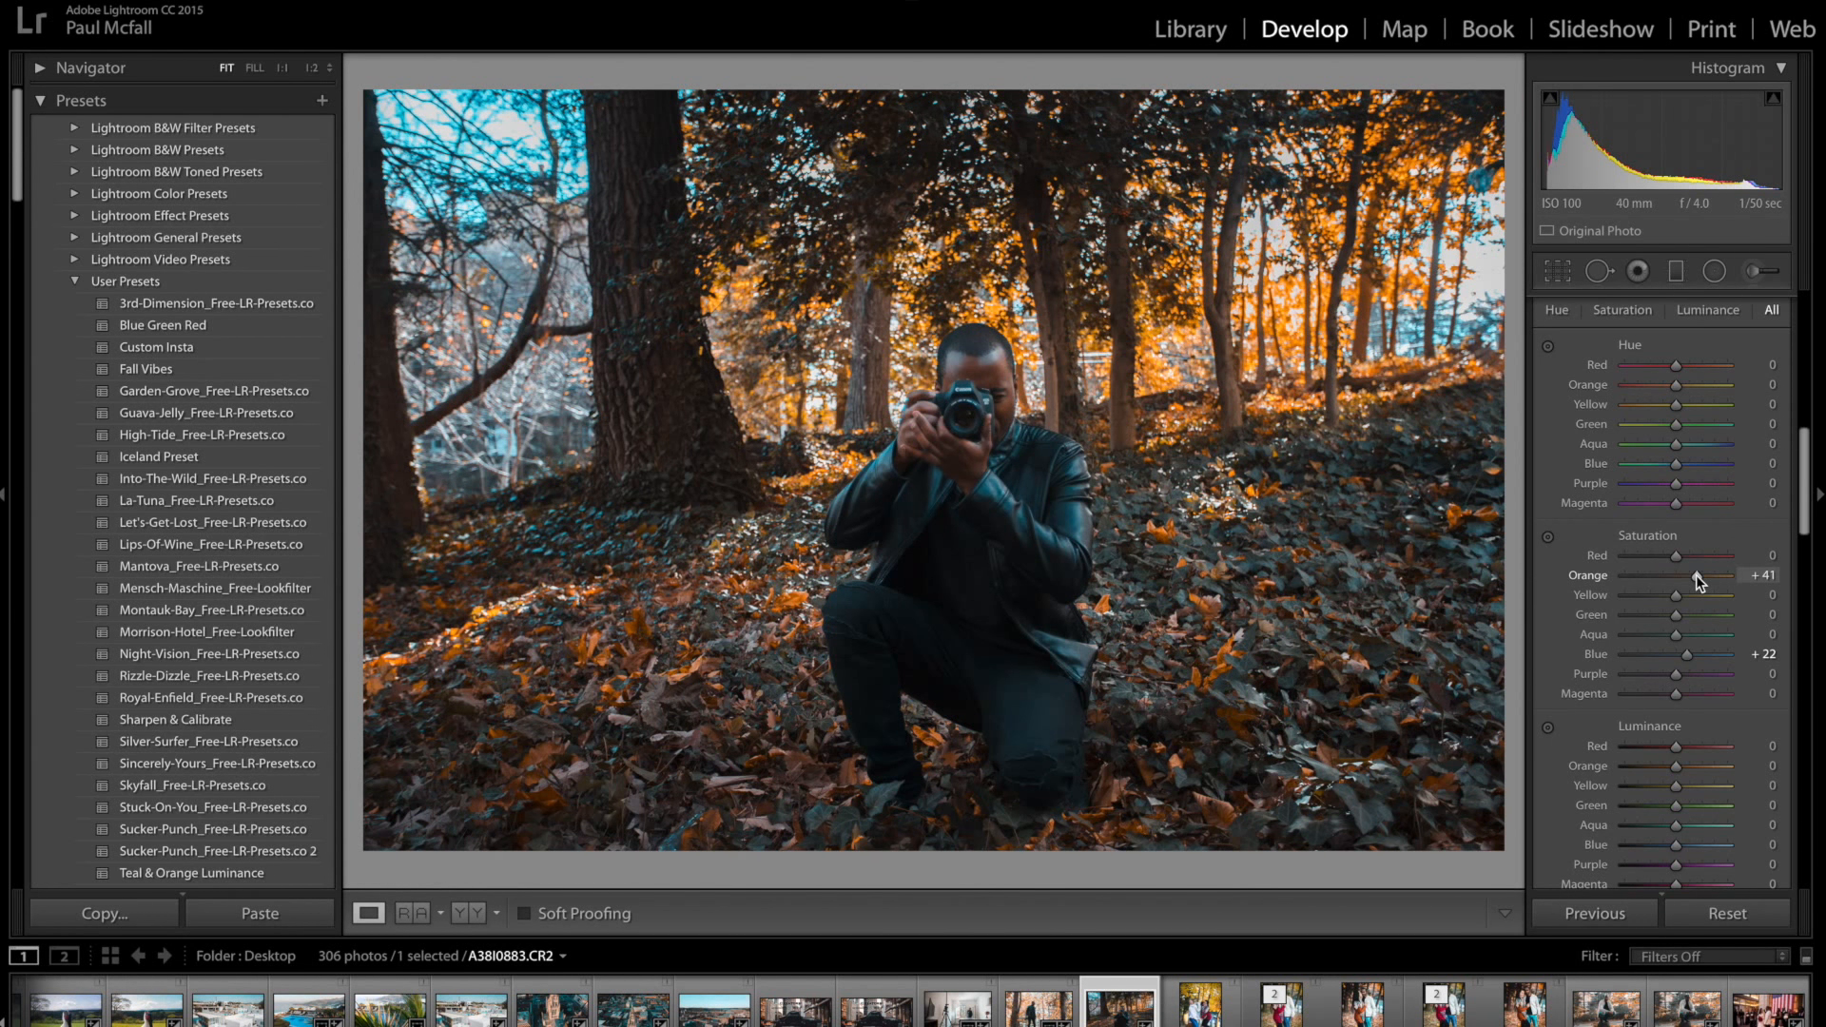
Step: Raise the HSL luminance of Orange to +34 and of Blue to +33
scroll(1725, 733, "down", 3)
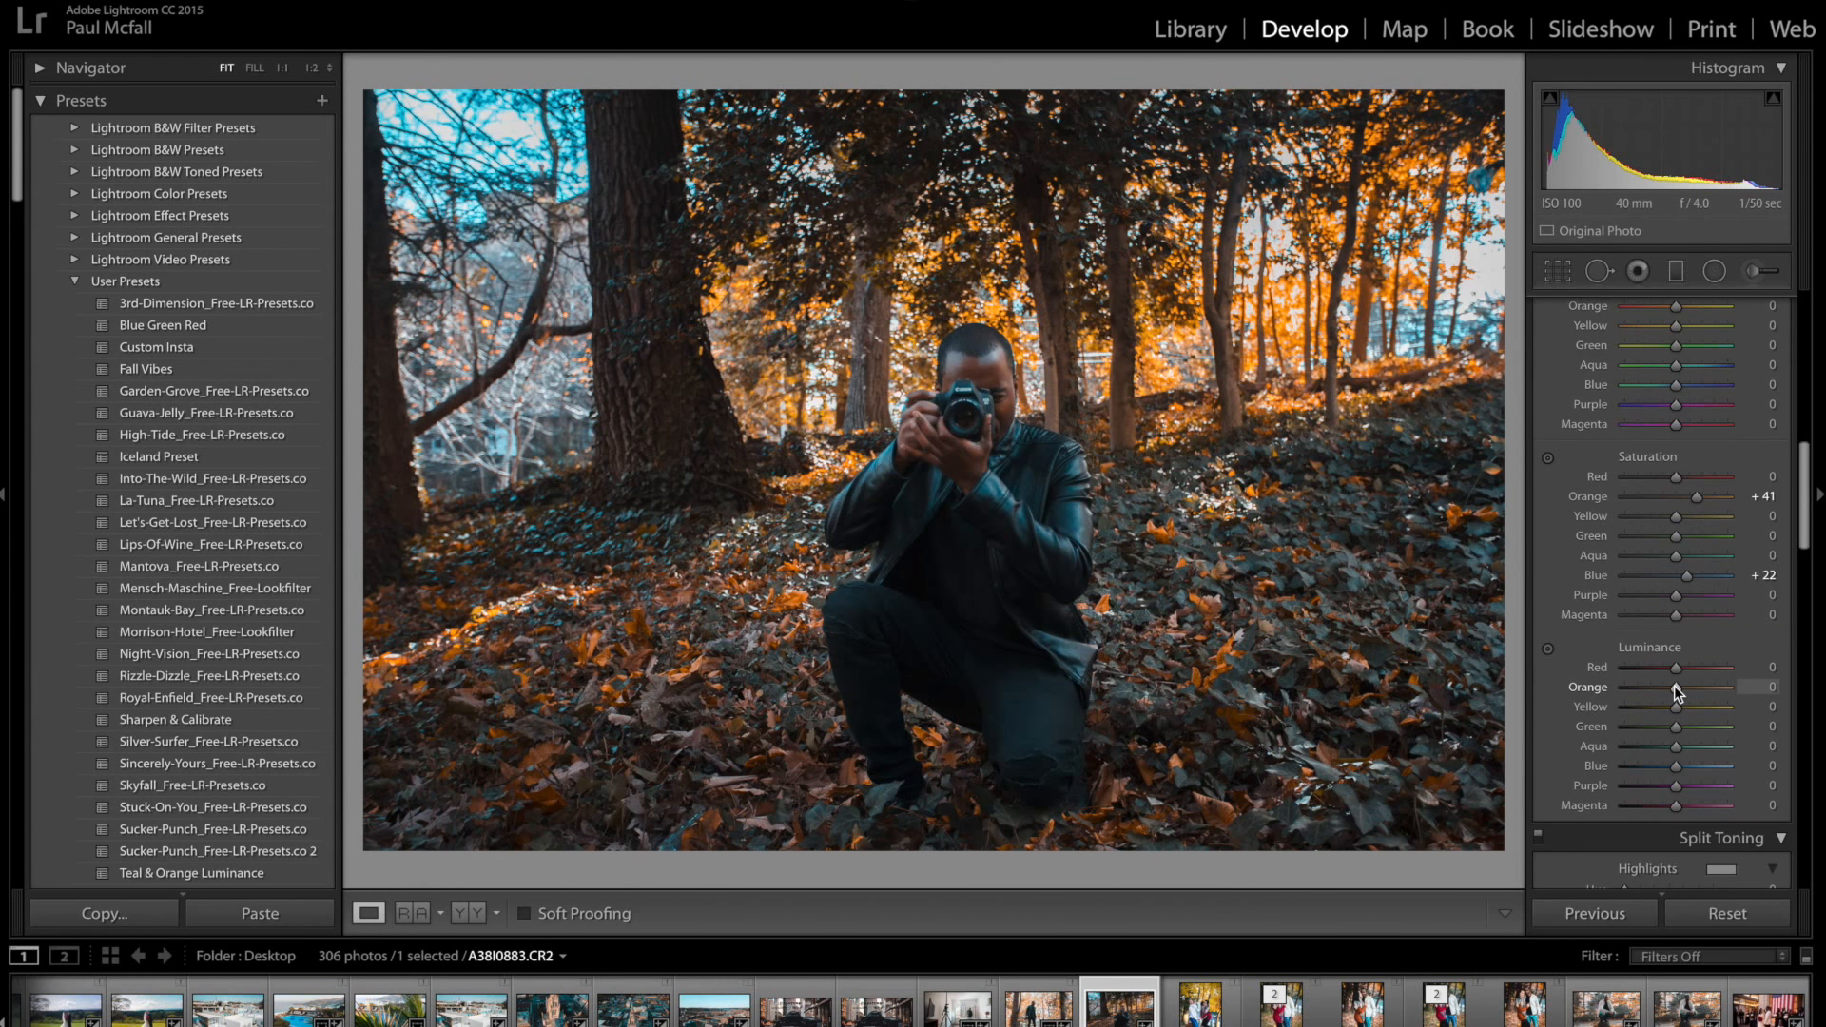
left_click_drag(1675, 691, 1694, 695)
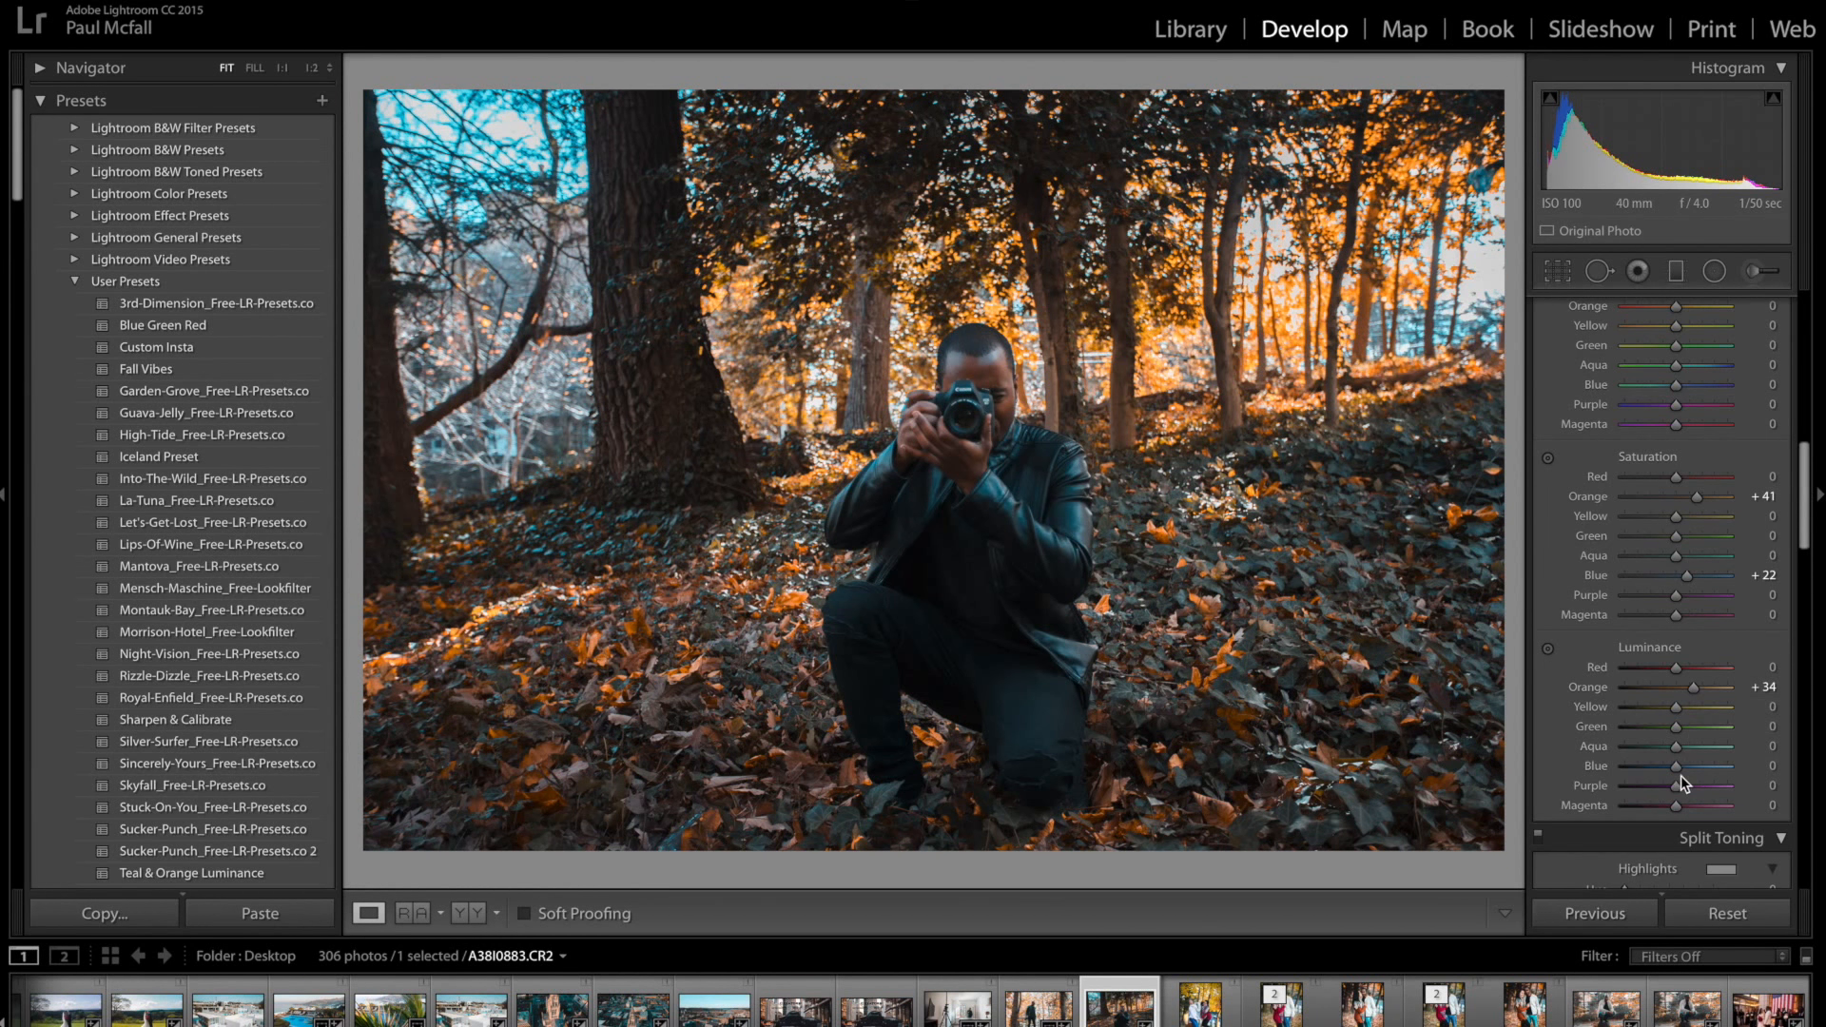
mouse_move(1675, 767)
left_mouse_down()
mouse_move(1760, 766)
mouse_move(1697, 772)
left_mouse_up()
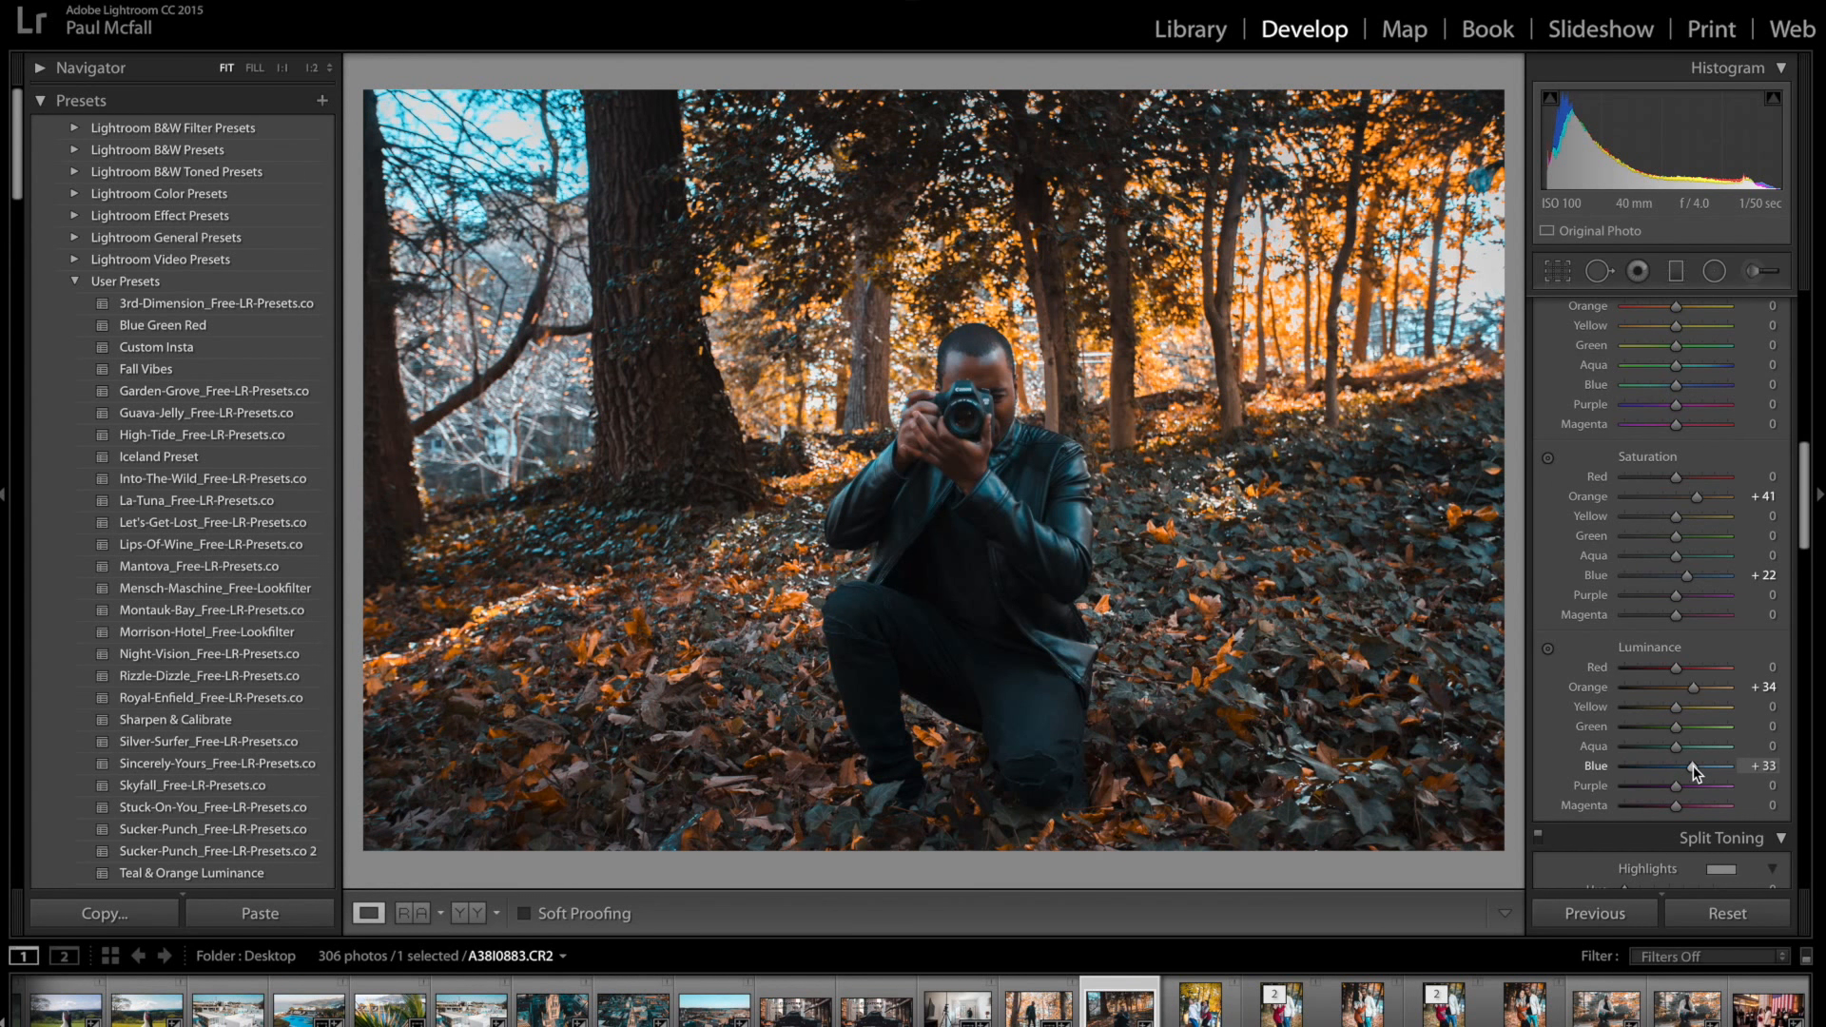
Step: Set the overall Vibrance to +30 and the Saturation to +8 in the basic adjustments
scroll(1691, 751, "up", 10)
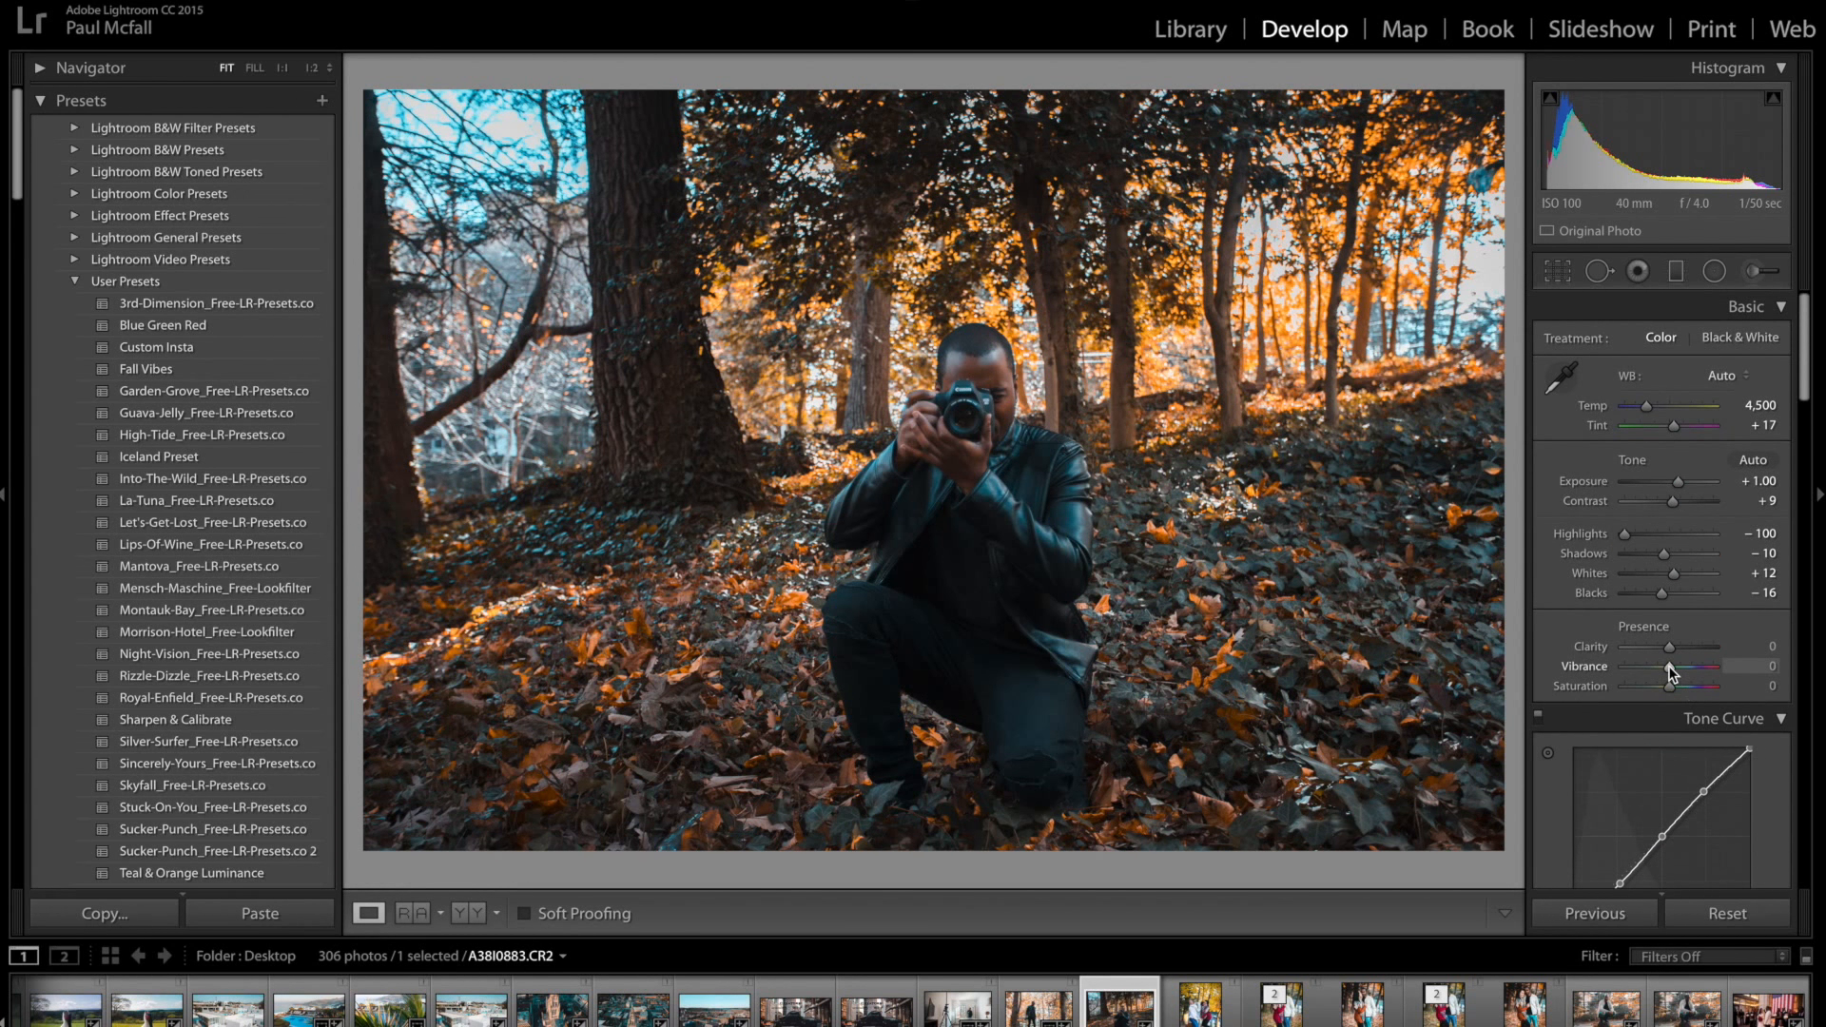
left_click_drag(1671, 666, 1672, 691)
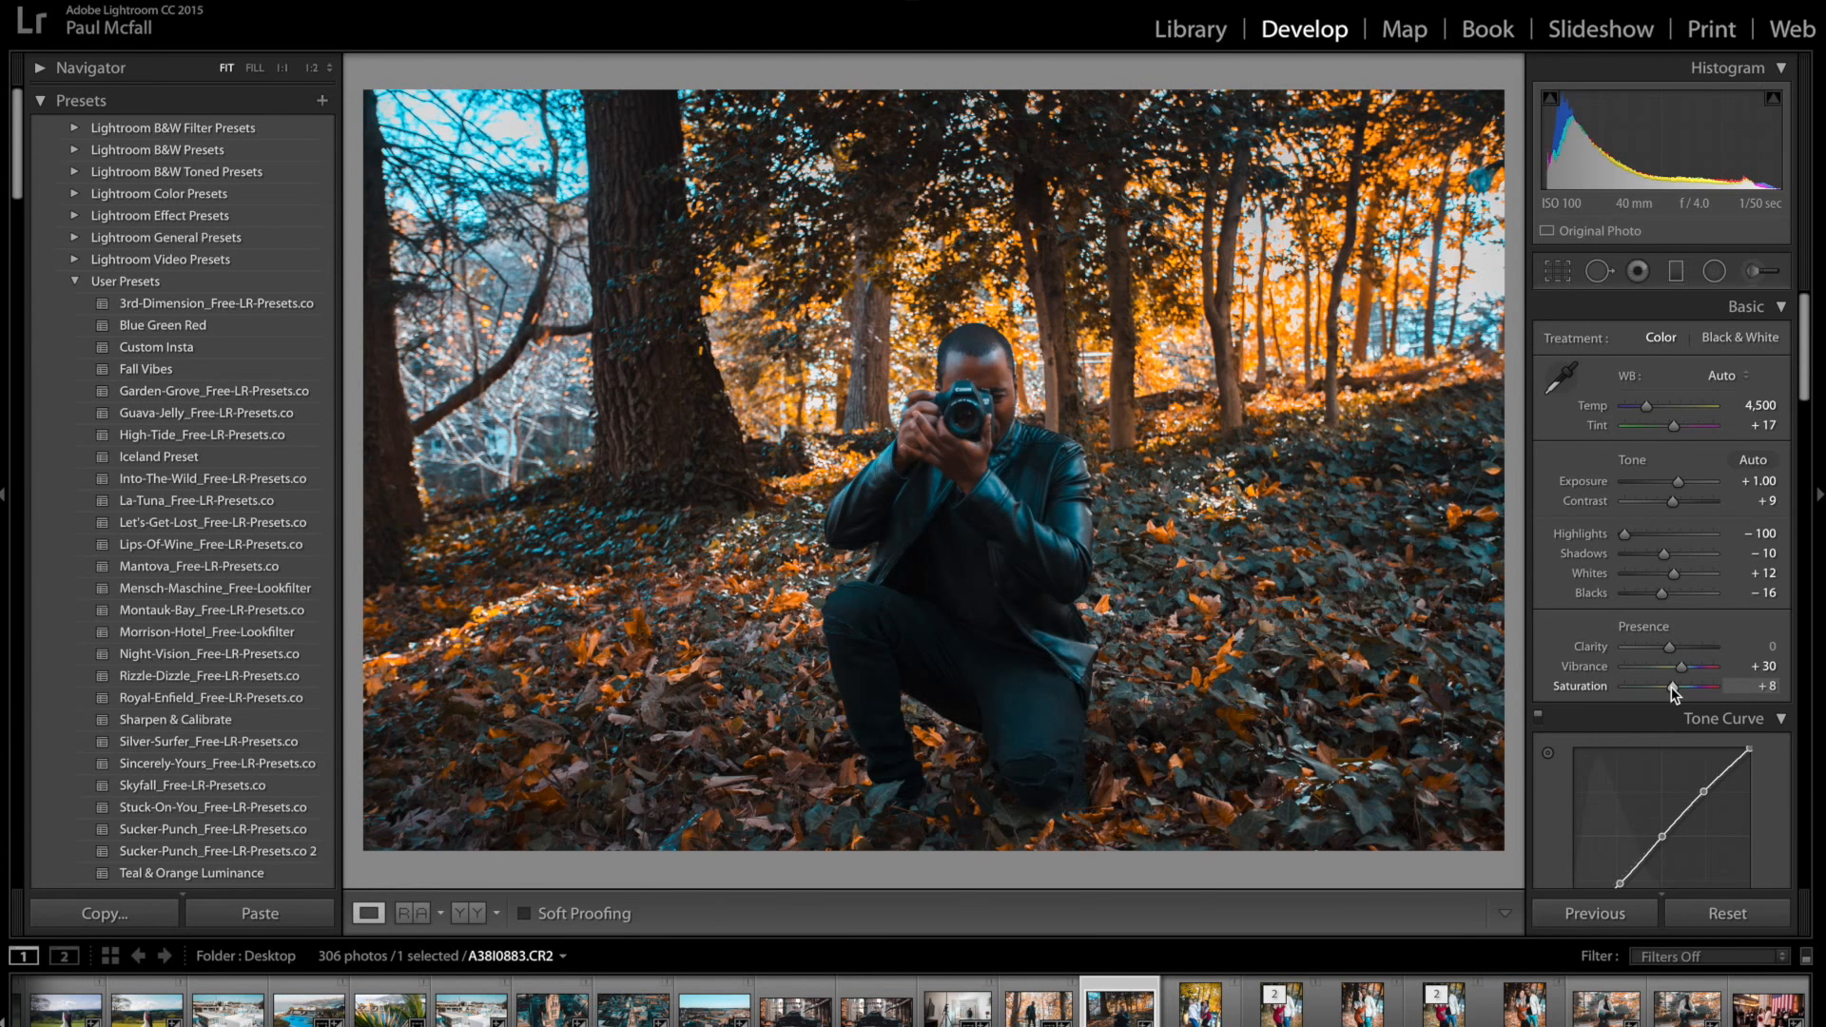
Step: Enable lens profile corrections and keep the Adobe (Canon EF 17-40mm f/4 L USM) lens profile
scroll(1670, 686, "down", 15)
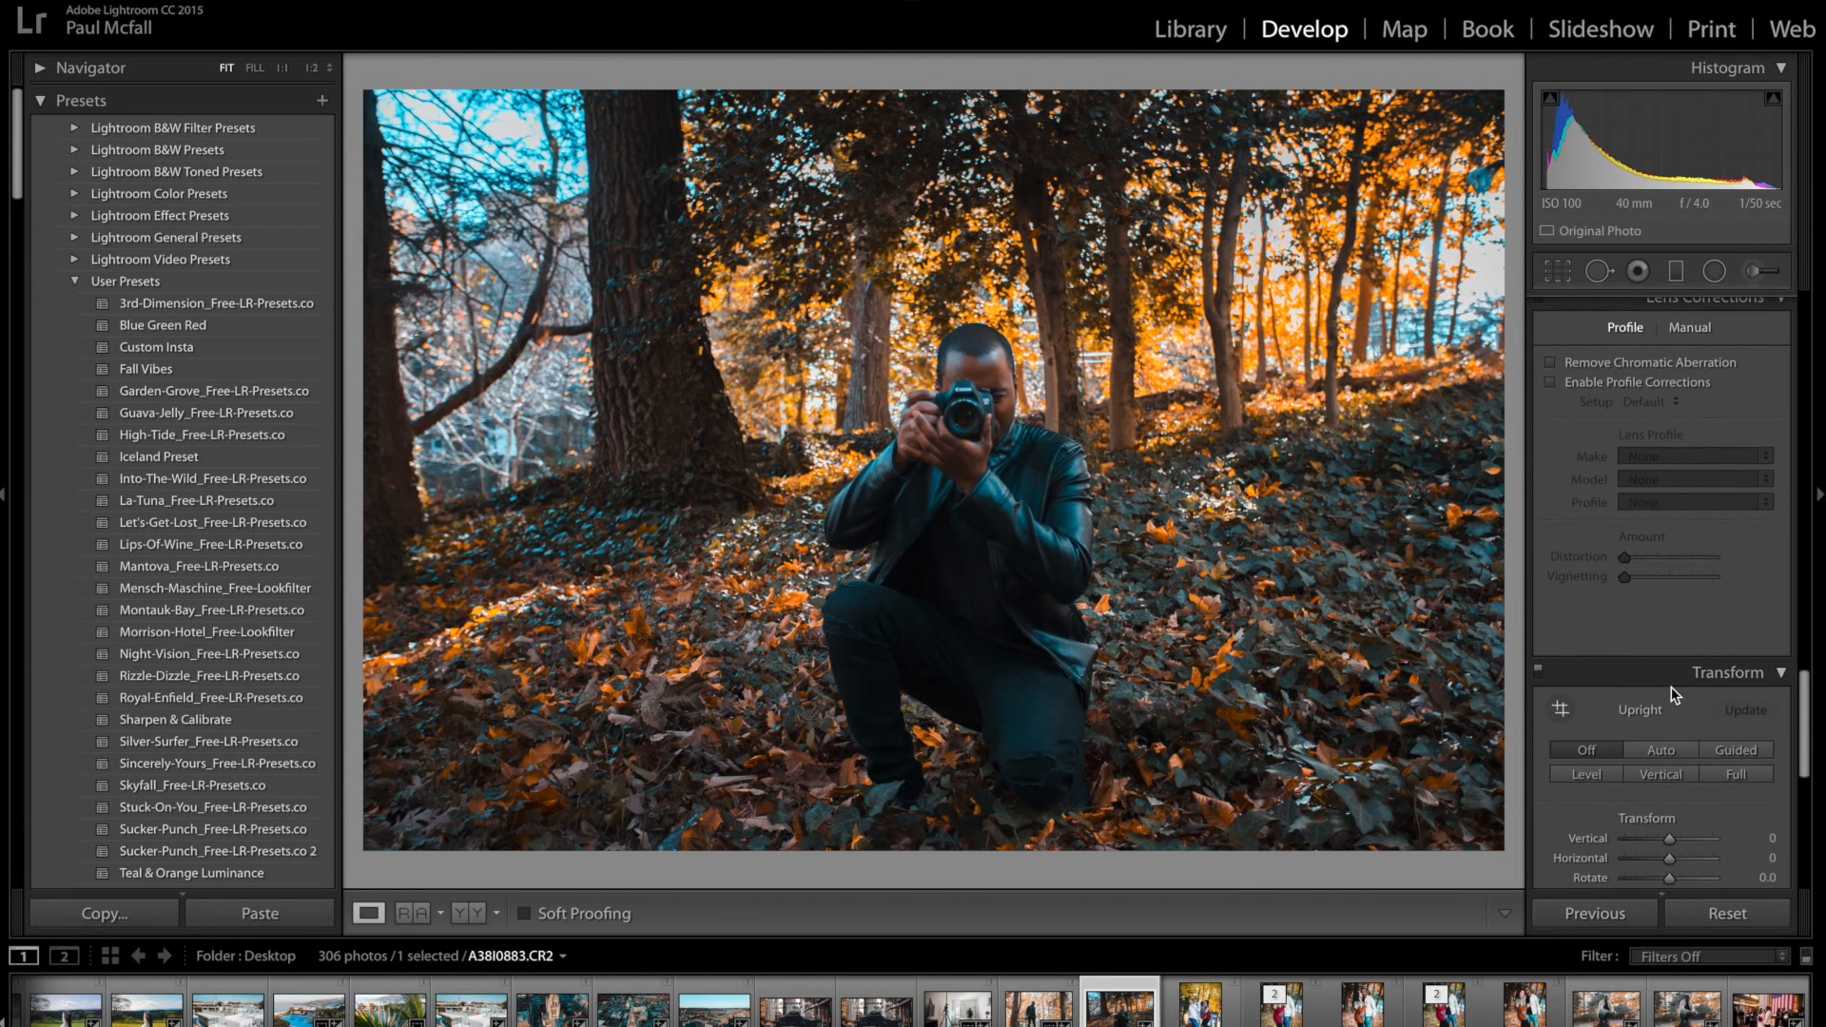
scroll(1670, 687, "up", 3)
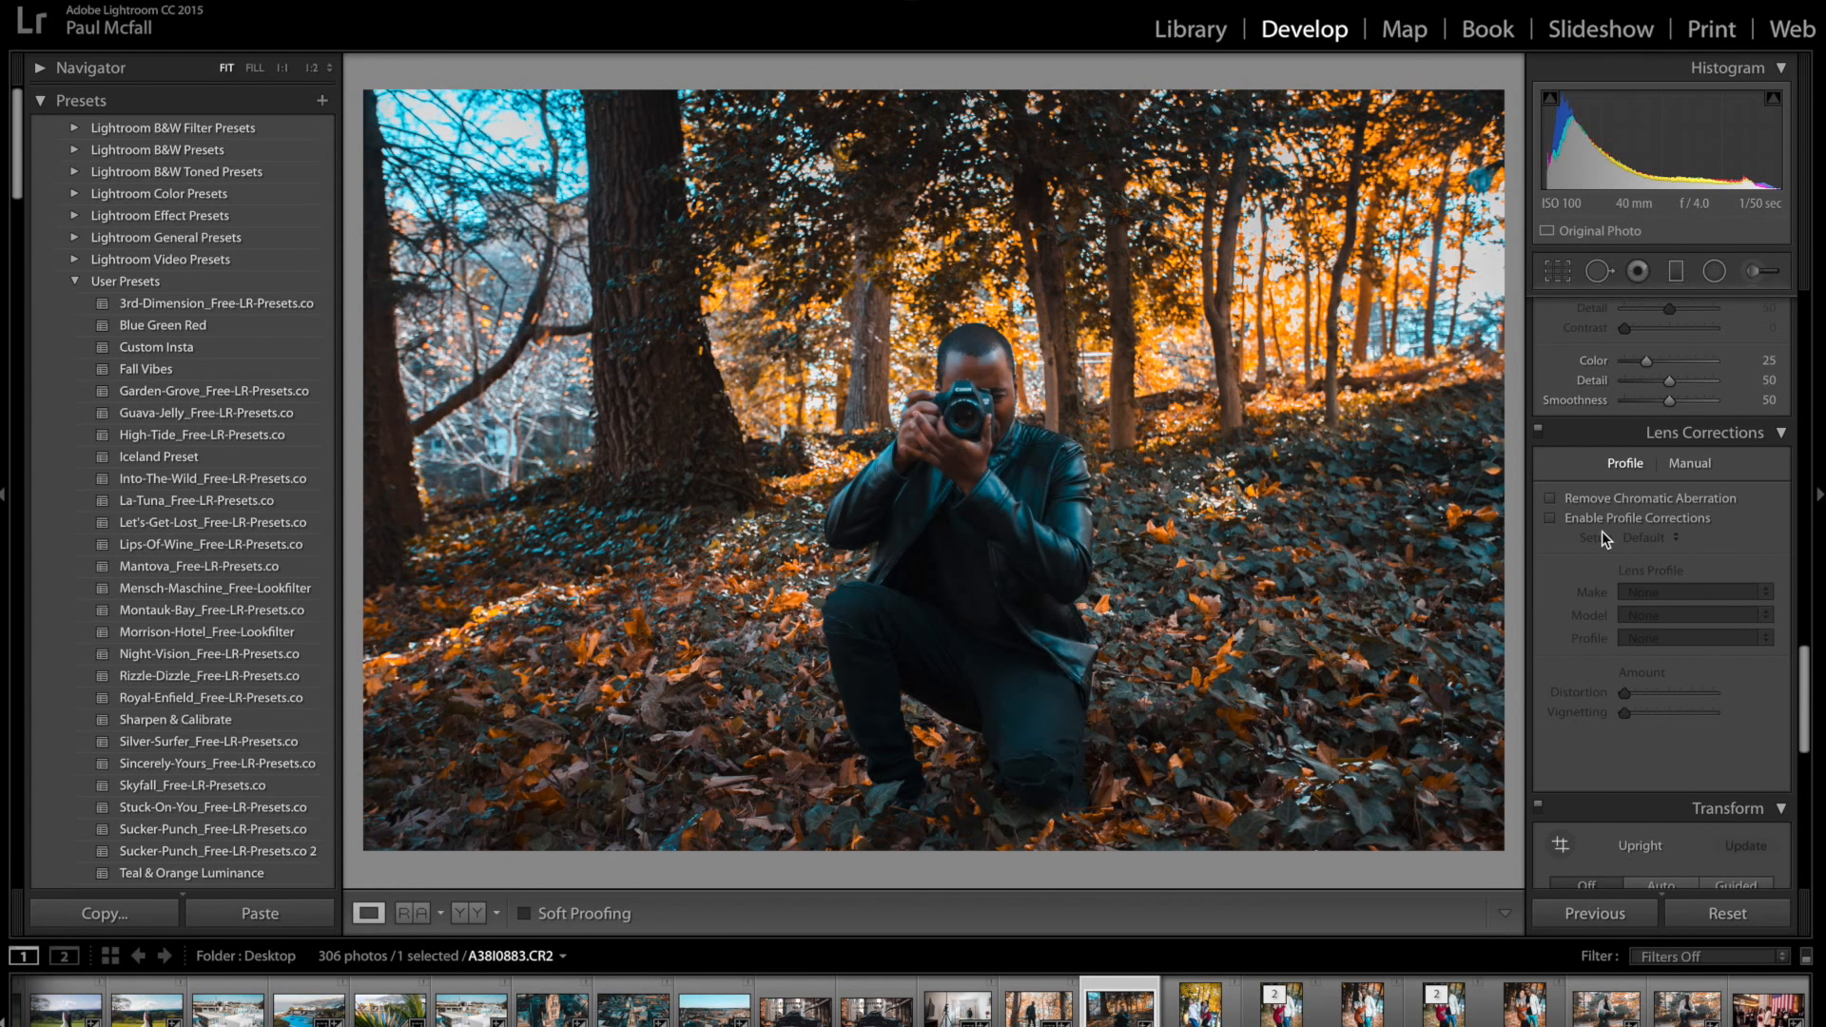
left_click(1550, 518)
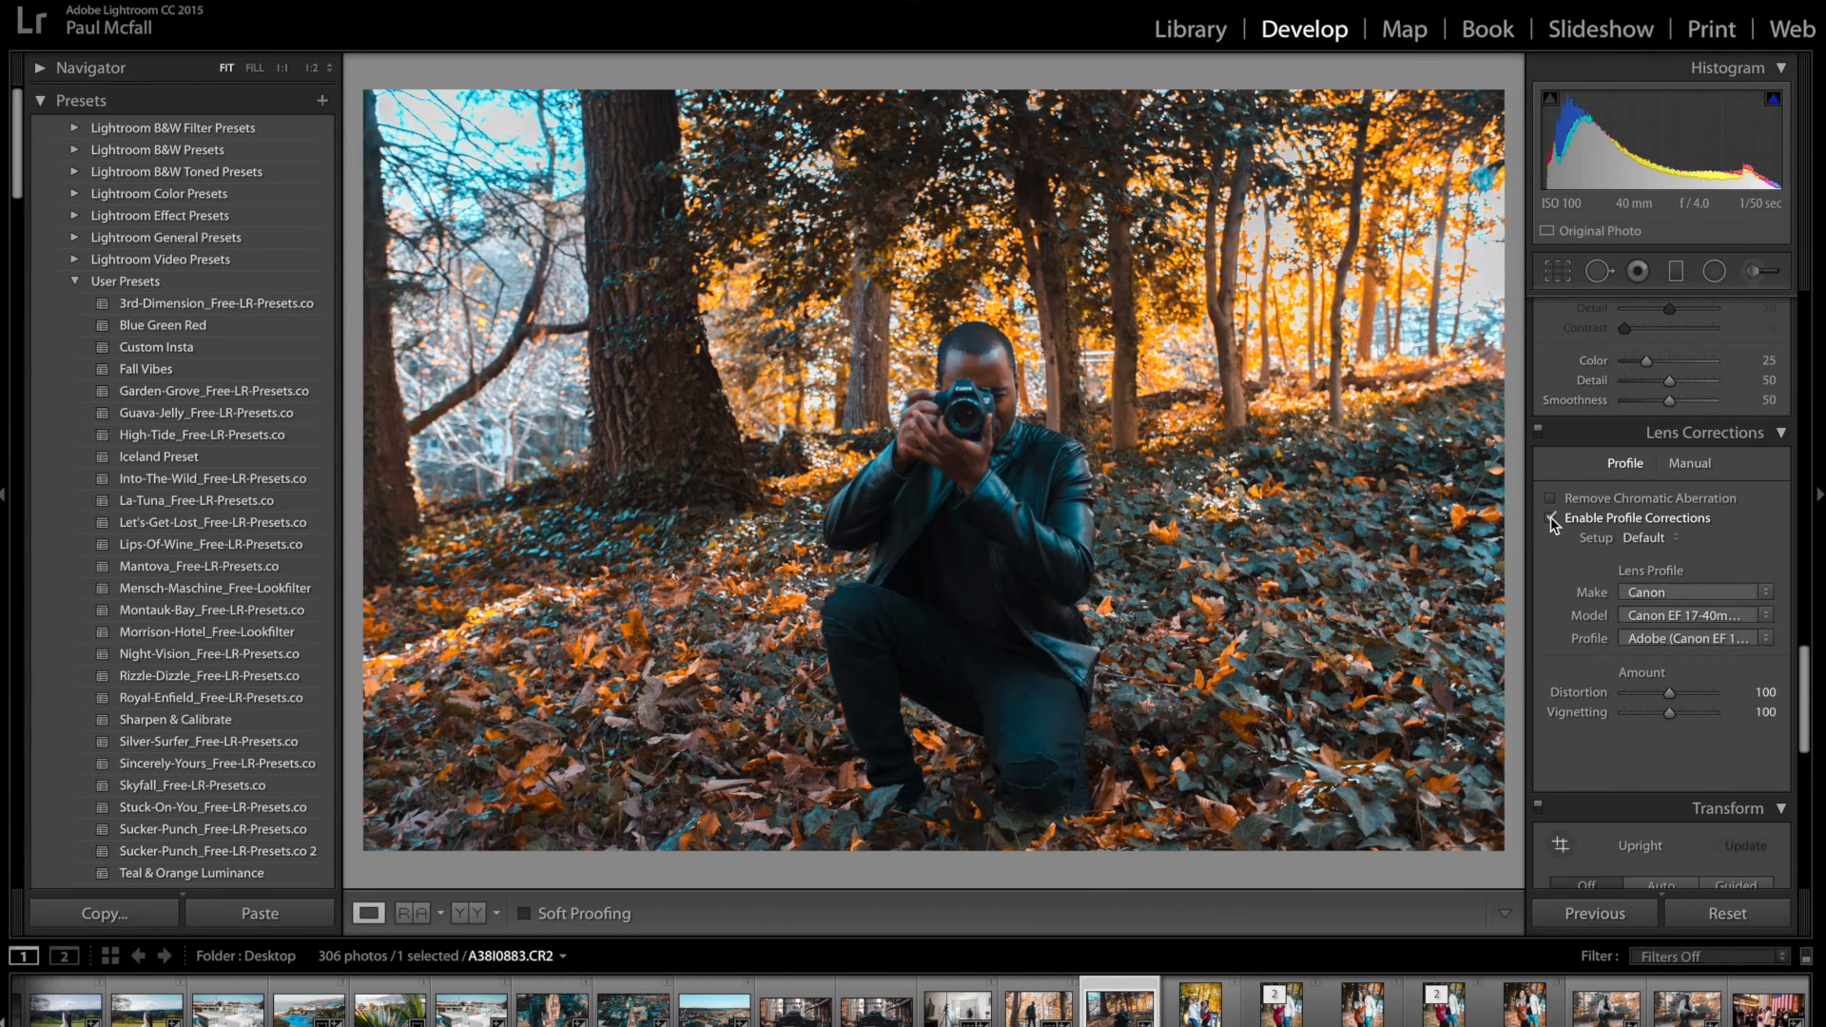
left_click(1718, 639)
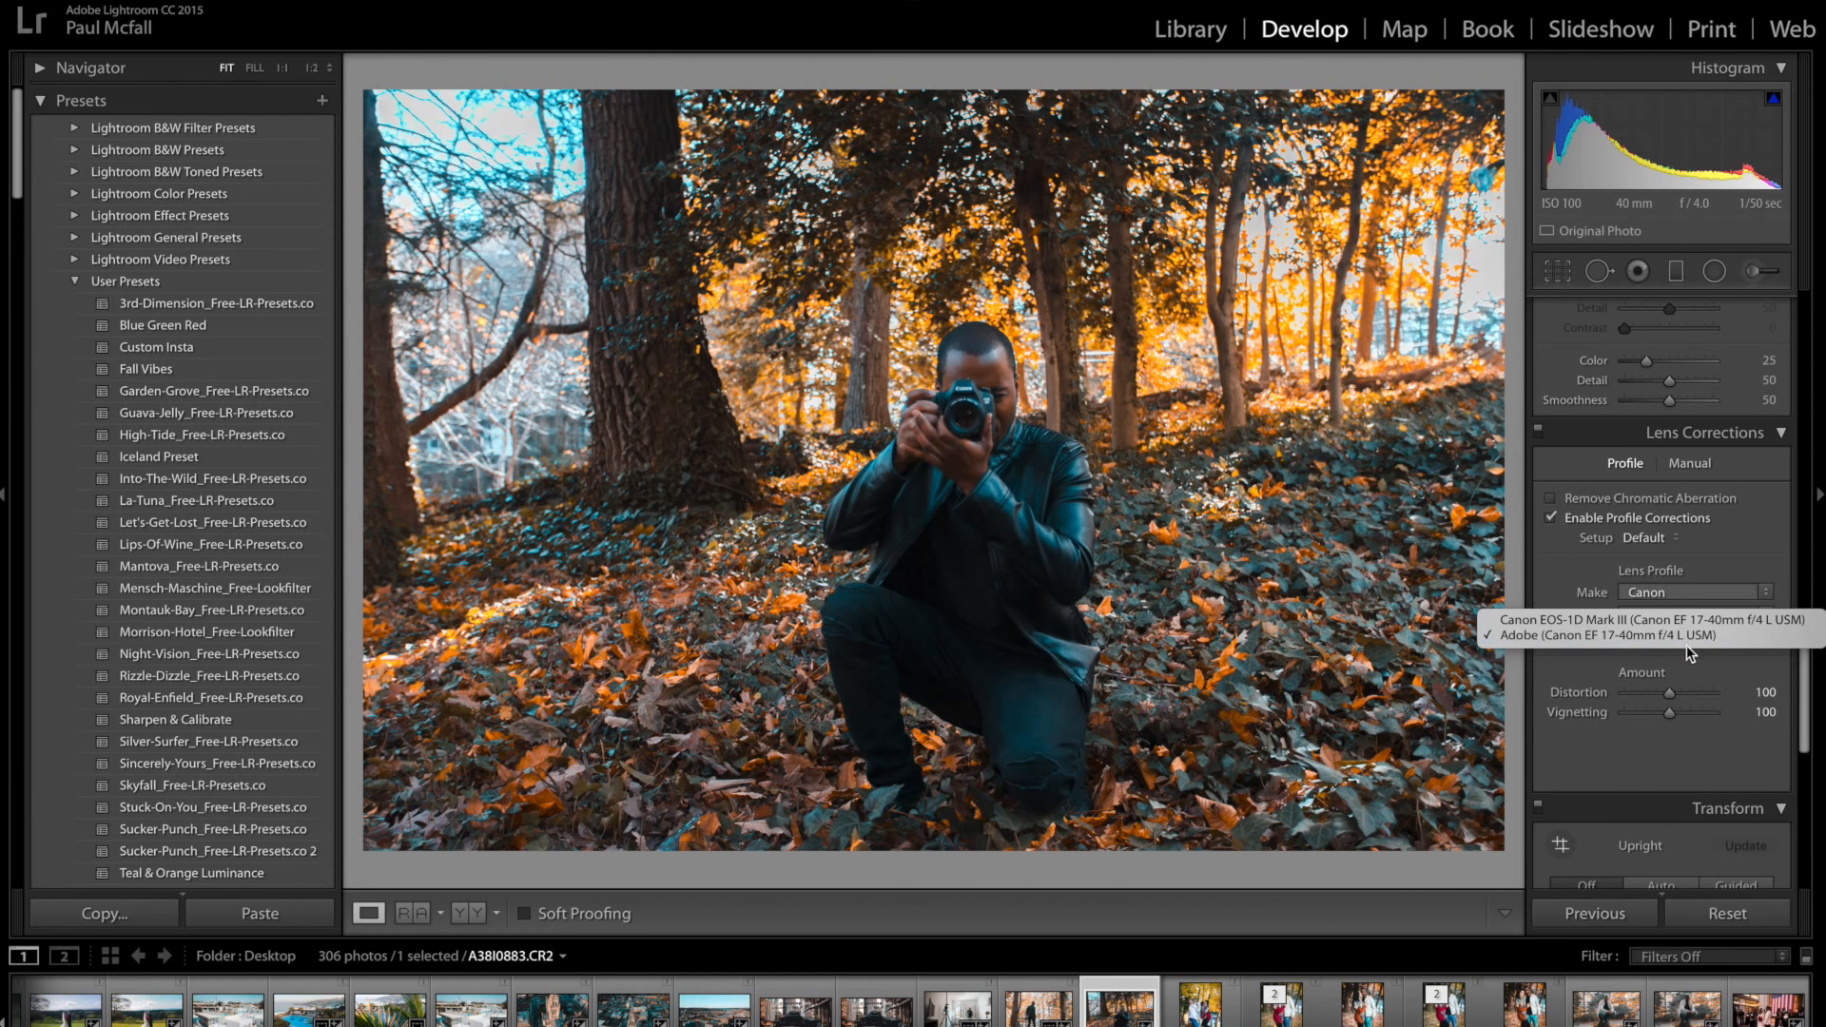
left_click(1688, 639)
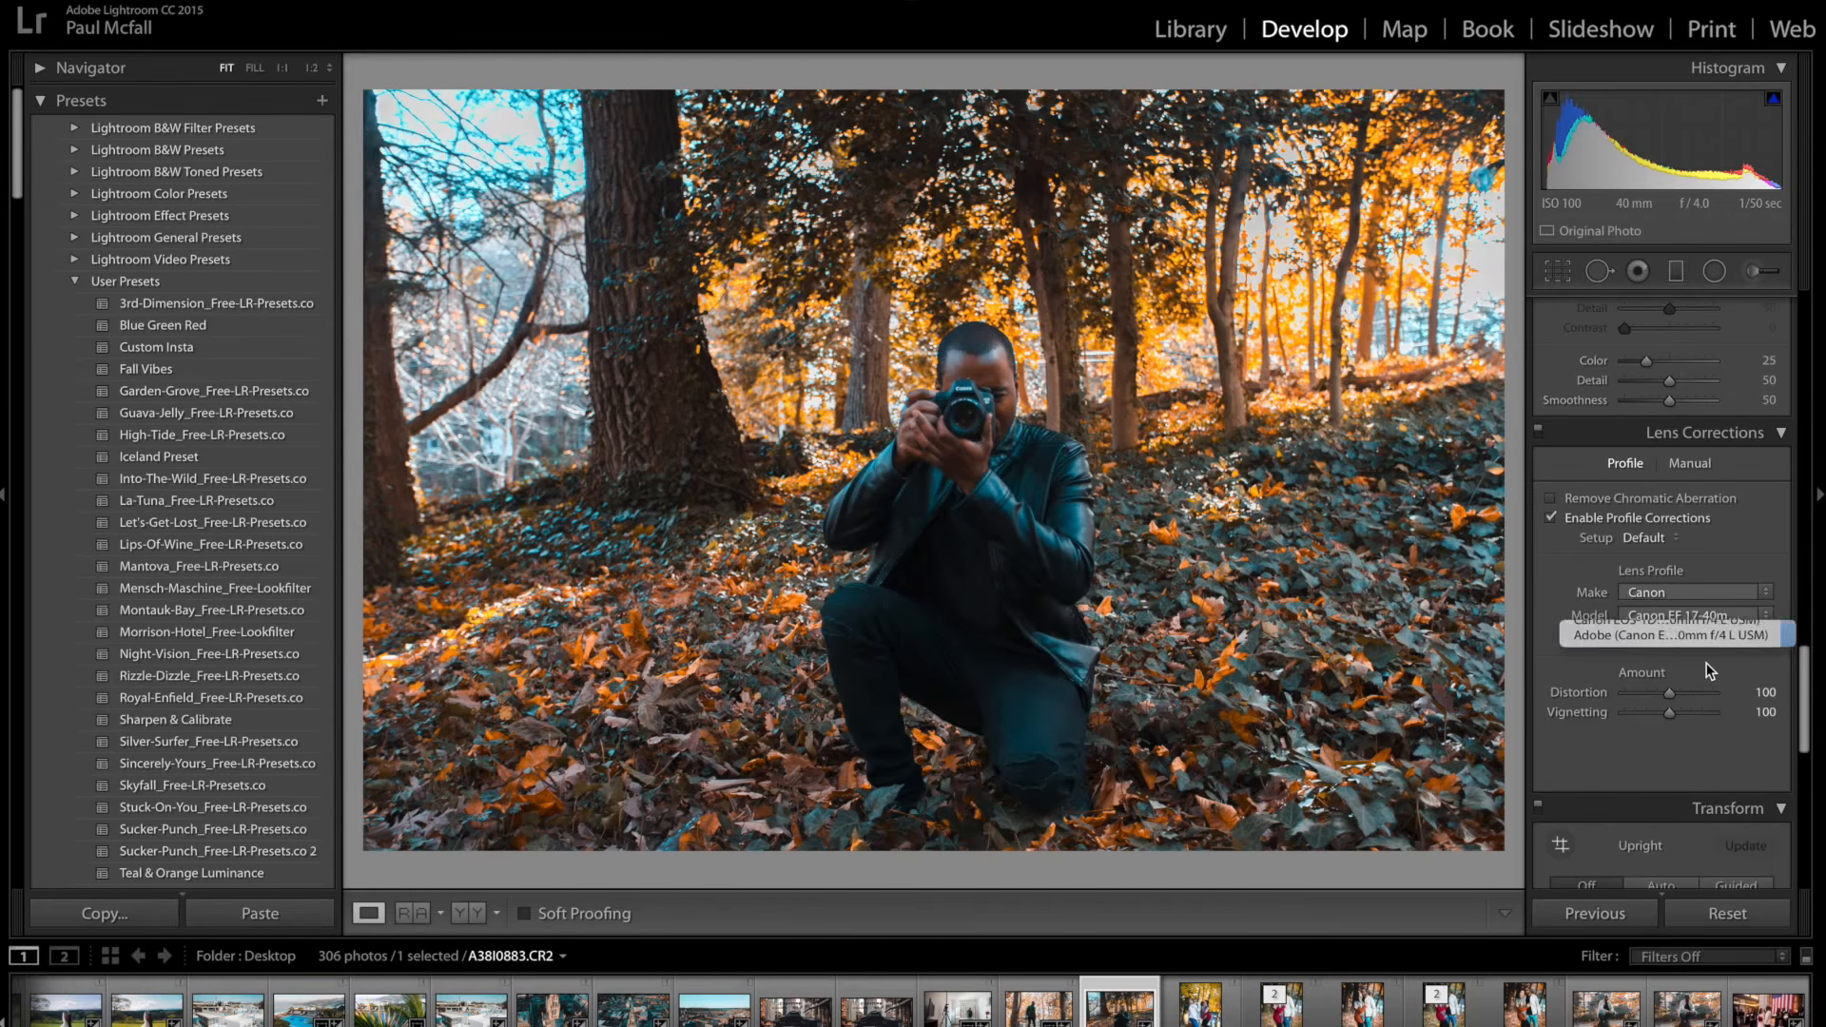
Step: Compare the photo with and without the lens profile corrections, leaving them enabled
left_click(1551, 517)
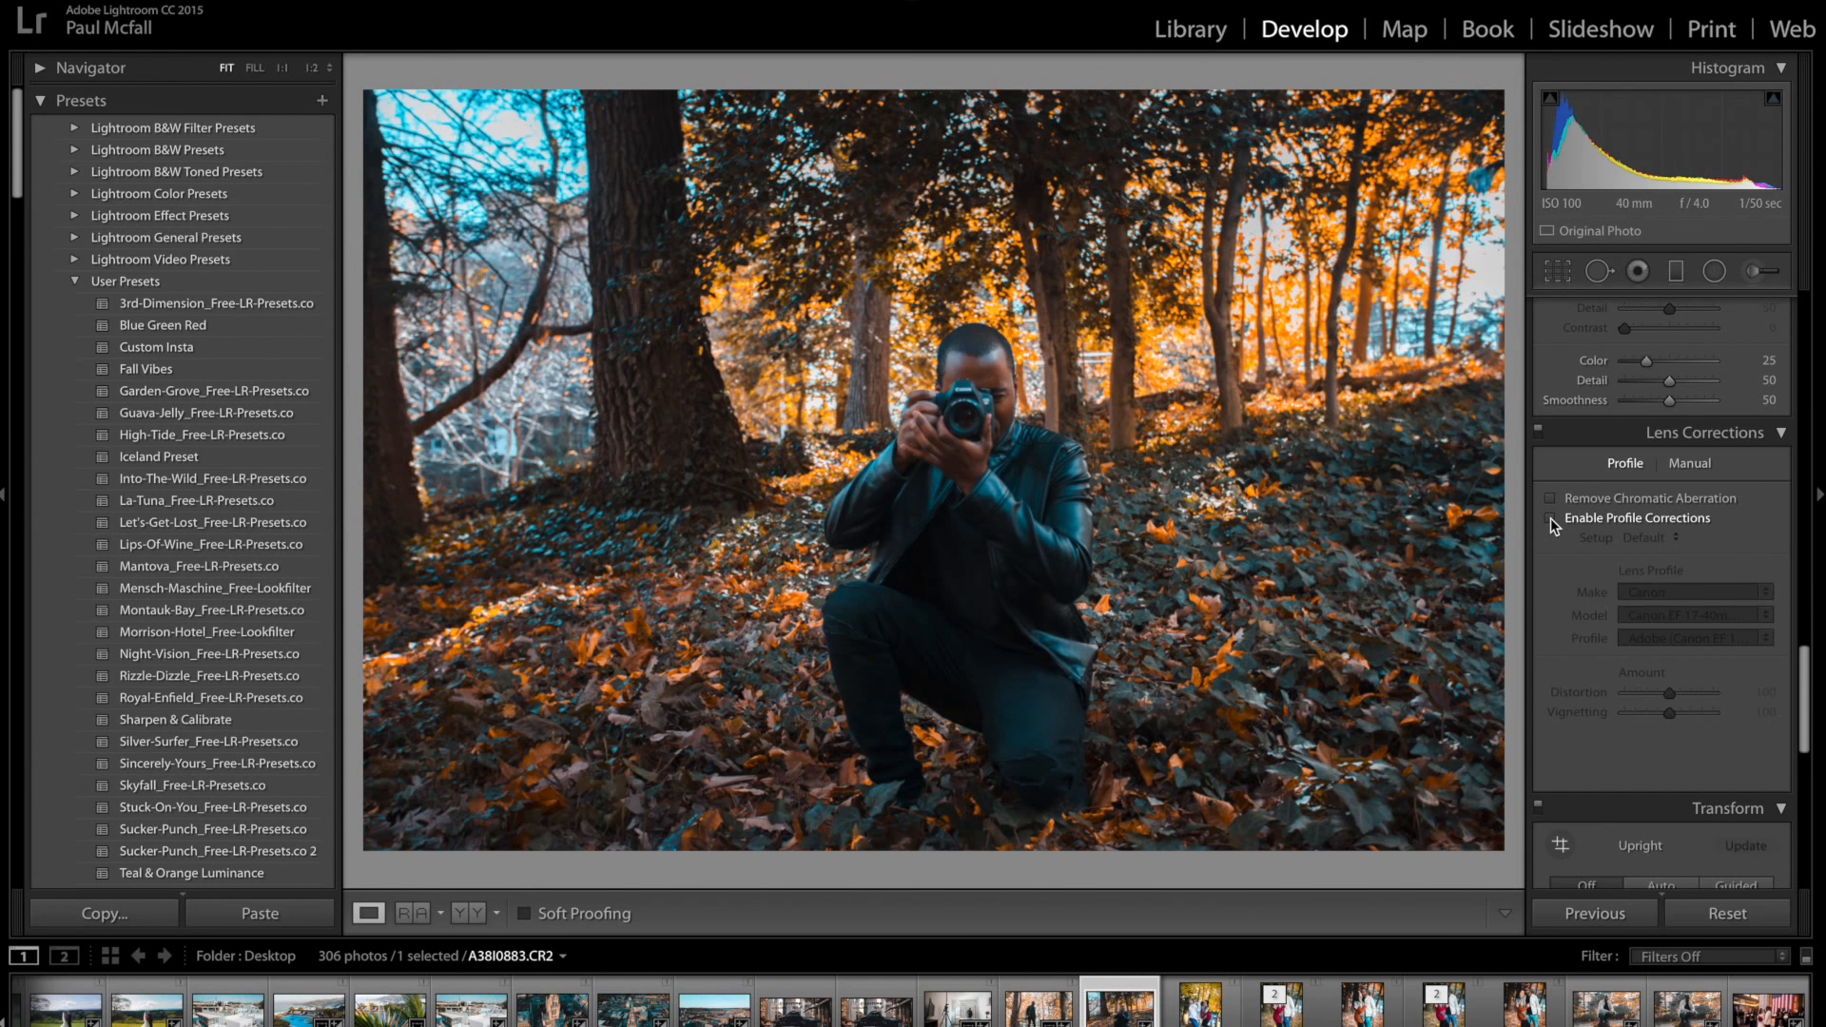
left_click(1551, 518)
left_click(1550, 518)
left_click(1550, 520)
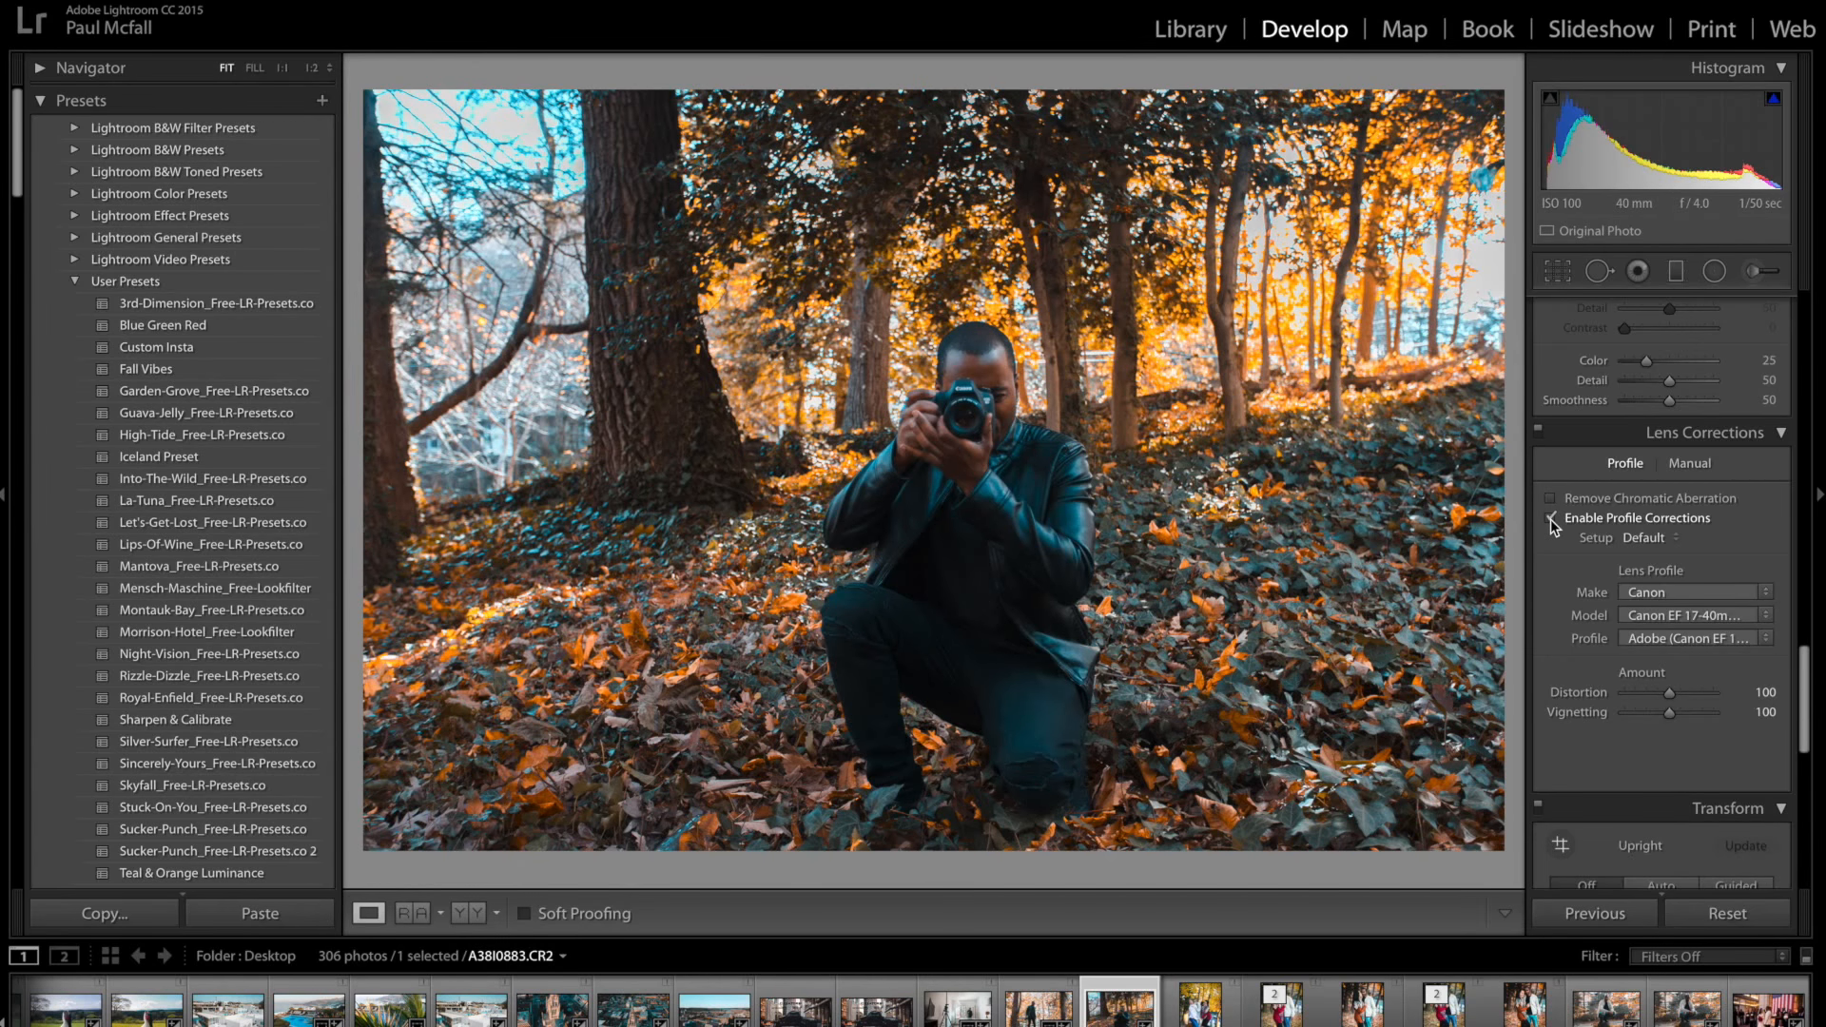
Step: Preview the sharpening effect in the Detail settings, keeping Amount at 25 and setting Radius to 1.7
scroll(1550, 519, "up", 5)
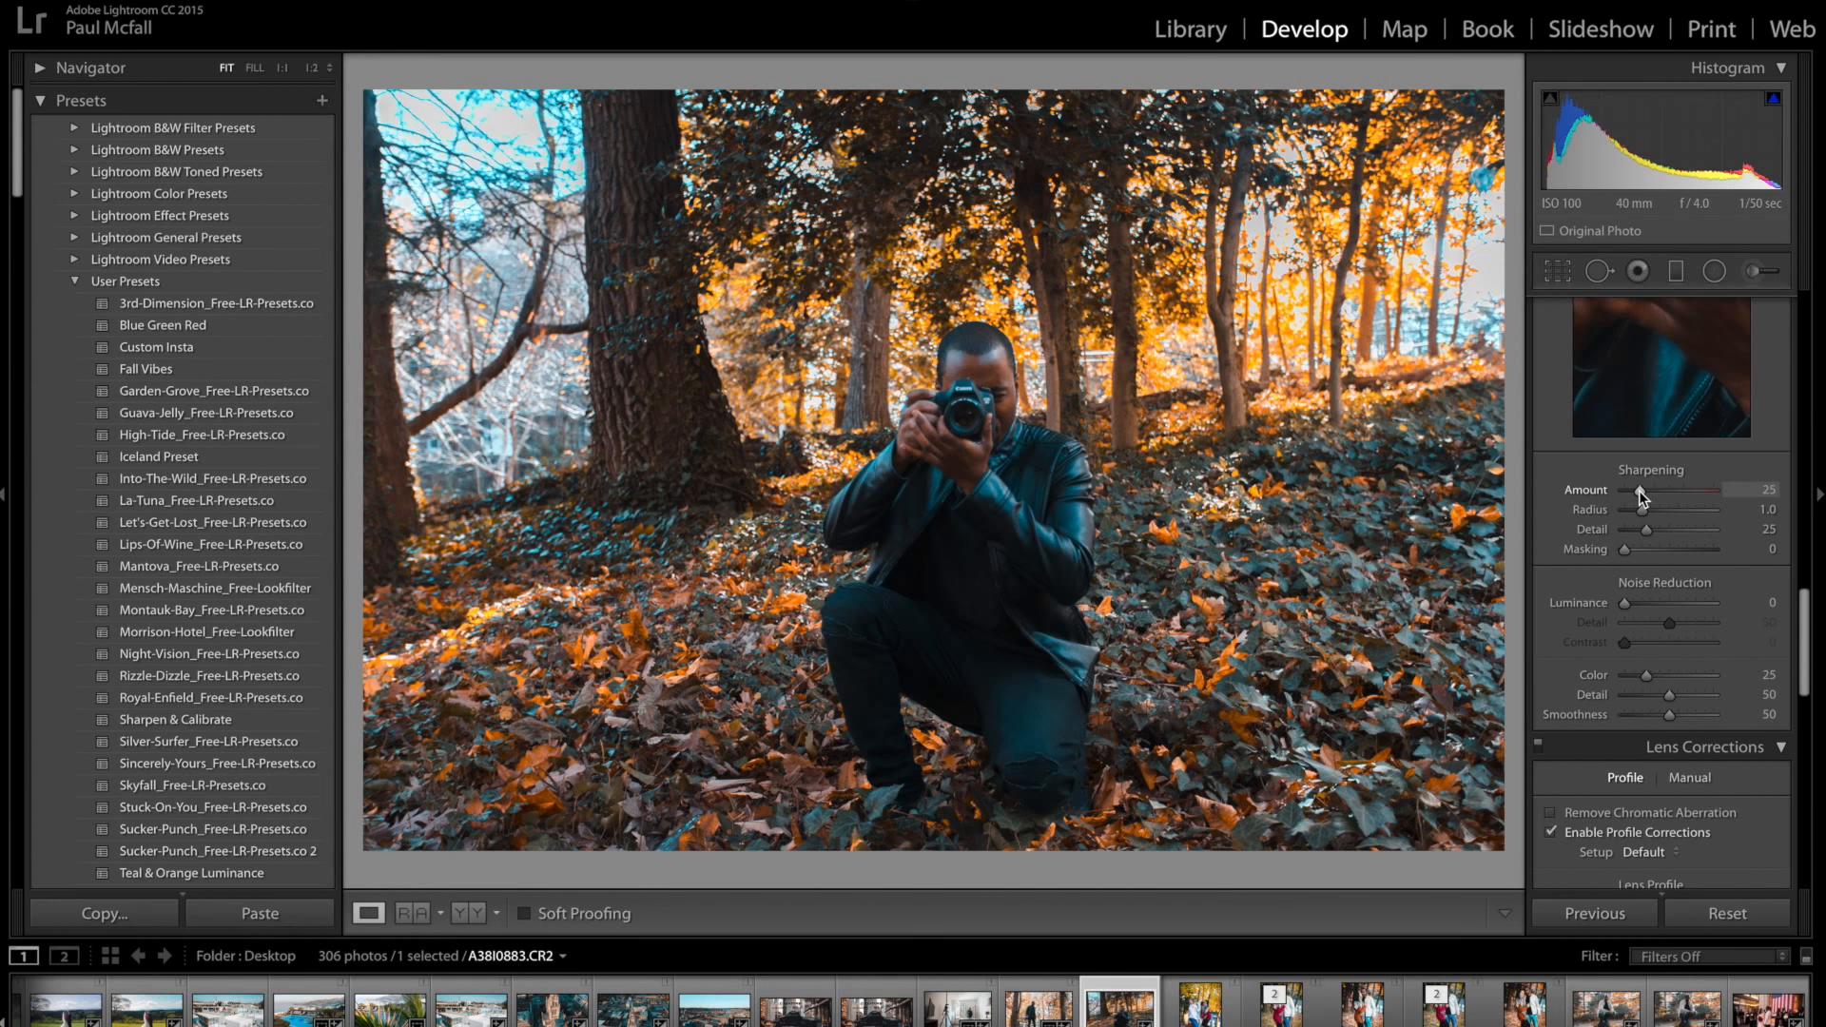
key("alt")
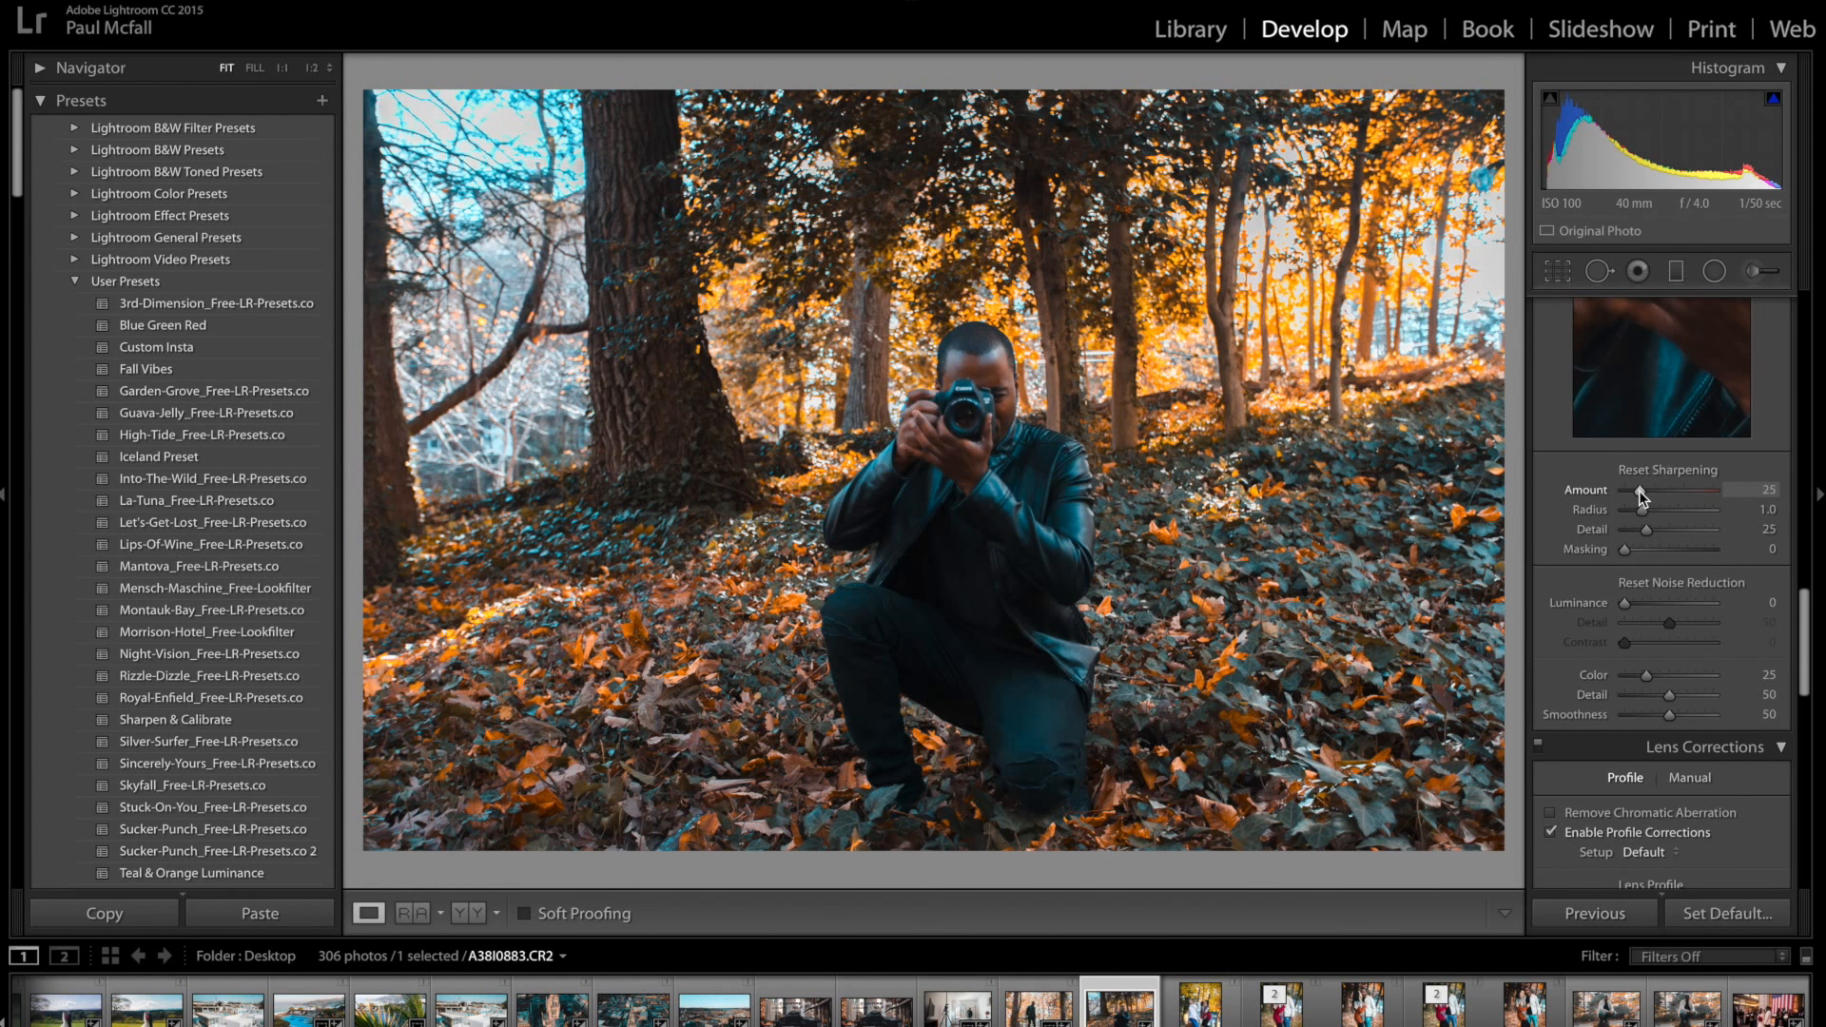
mouse_move(1639, 489)
left_mouse_down()
mouse_move(1667, 493)
mouse_move(1638, 496)
left_mouse_up()
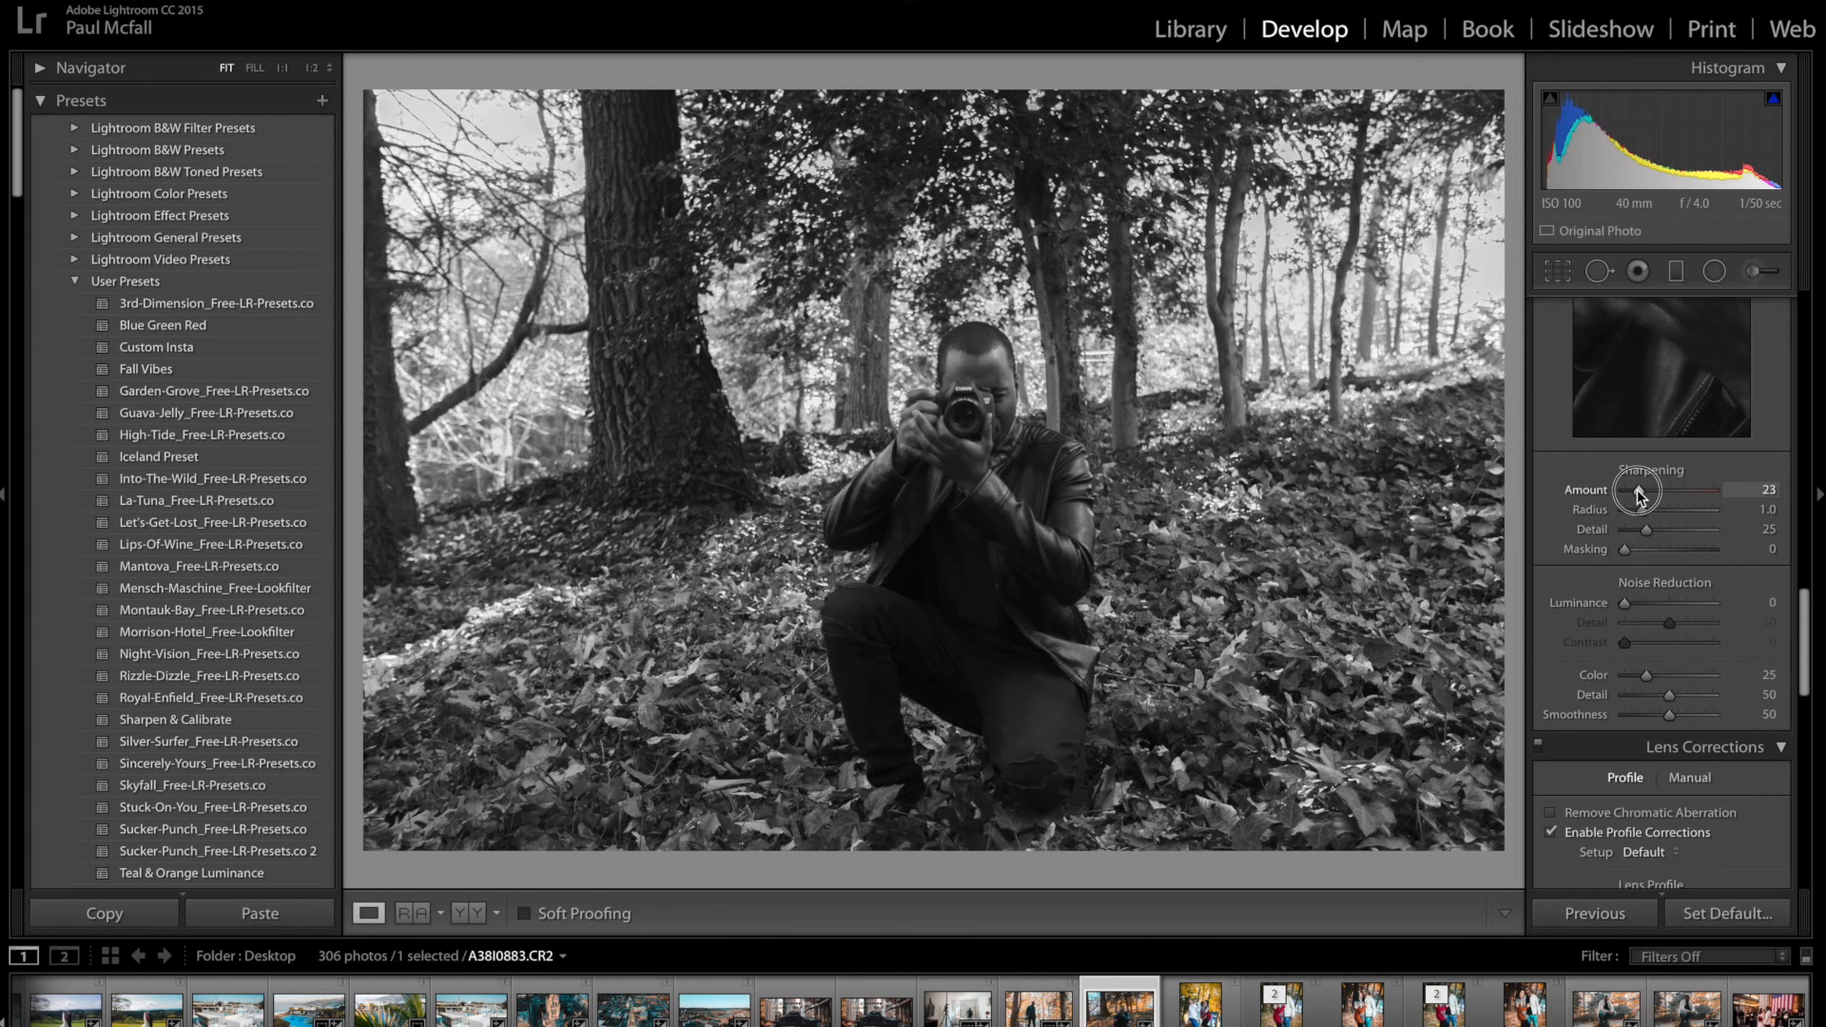
left_click_drag(1637, 496, 1638, 489)
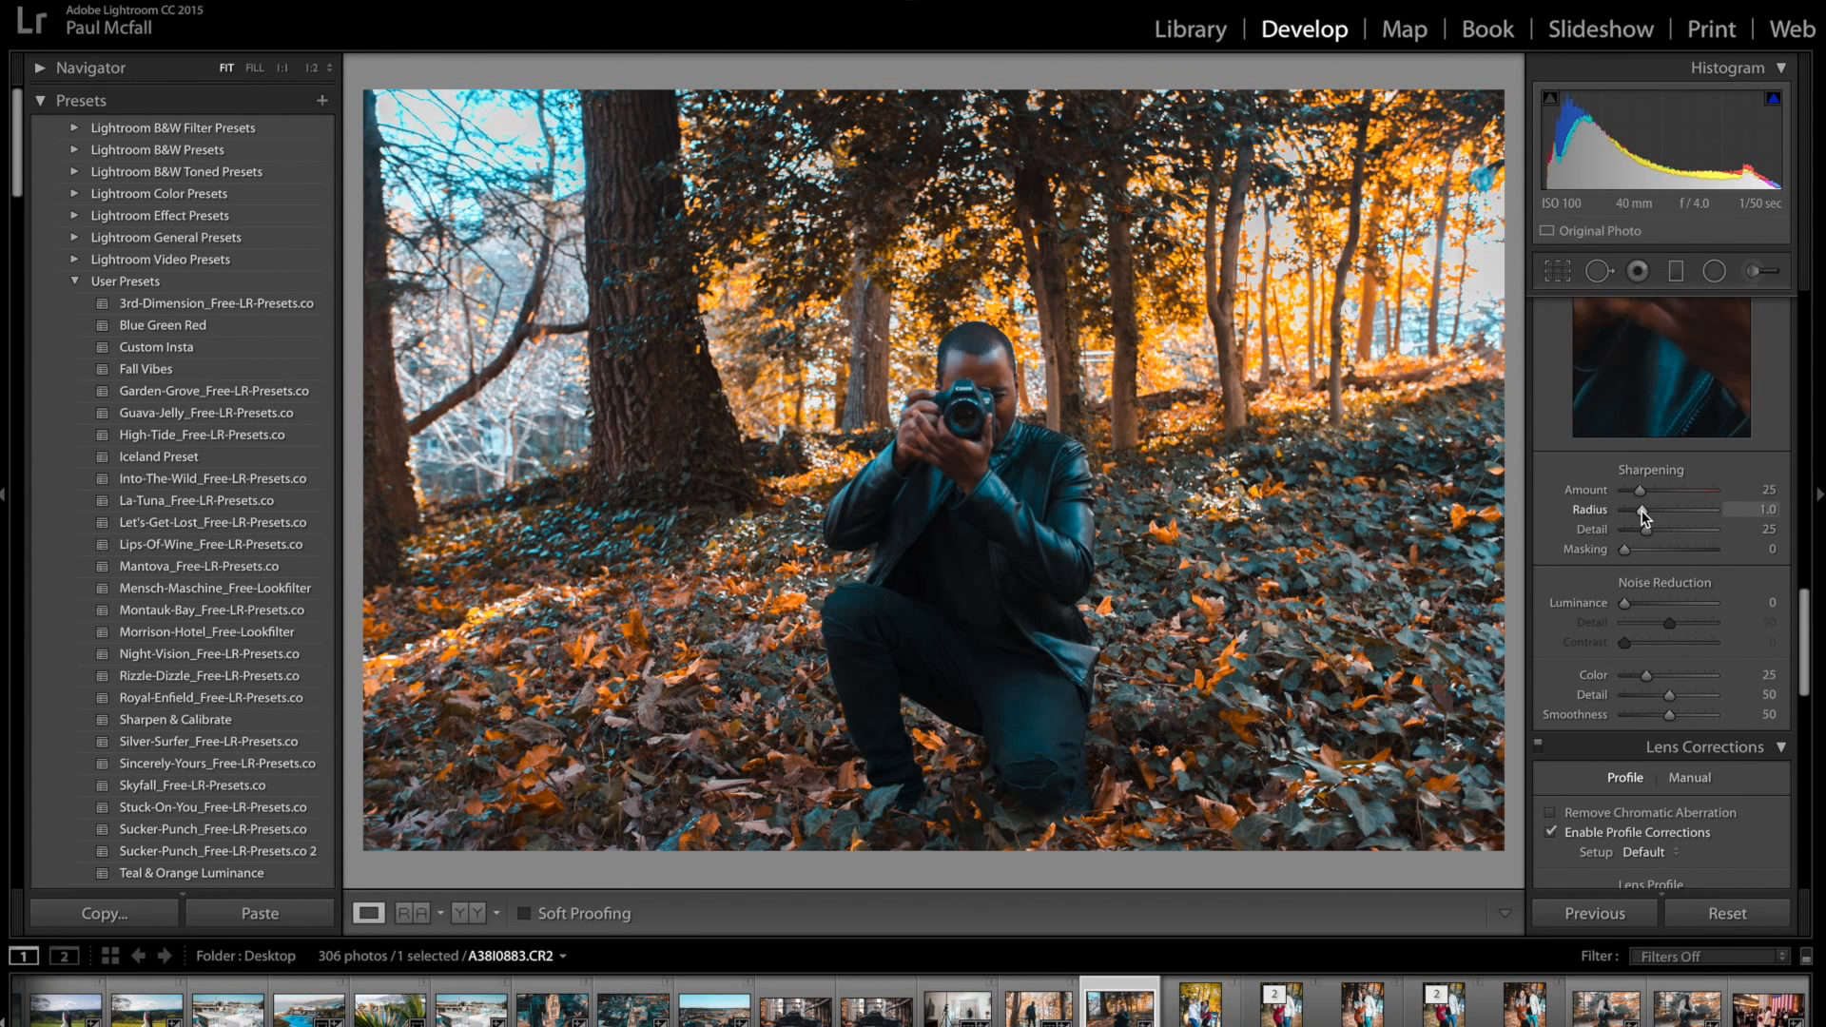
left_click_drag(1644, 511, 1716, 513)
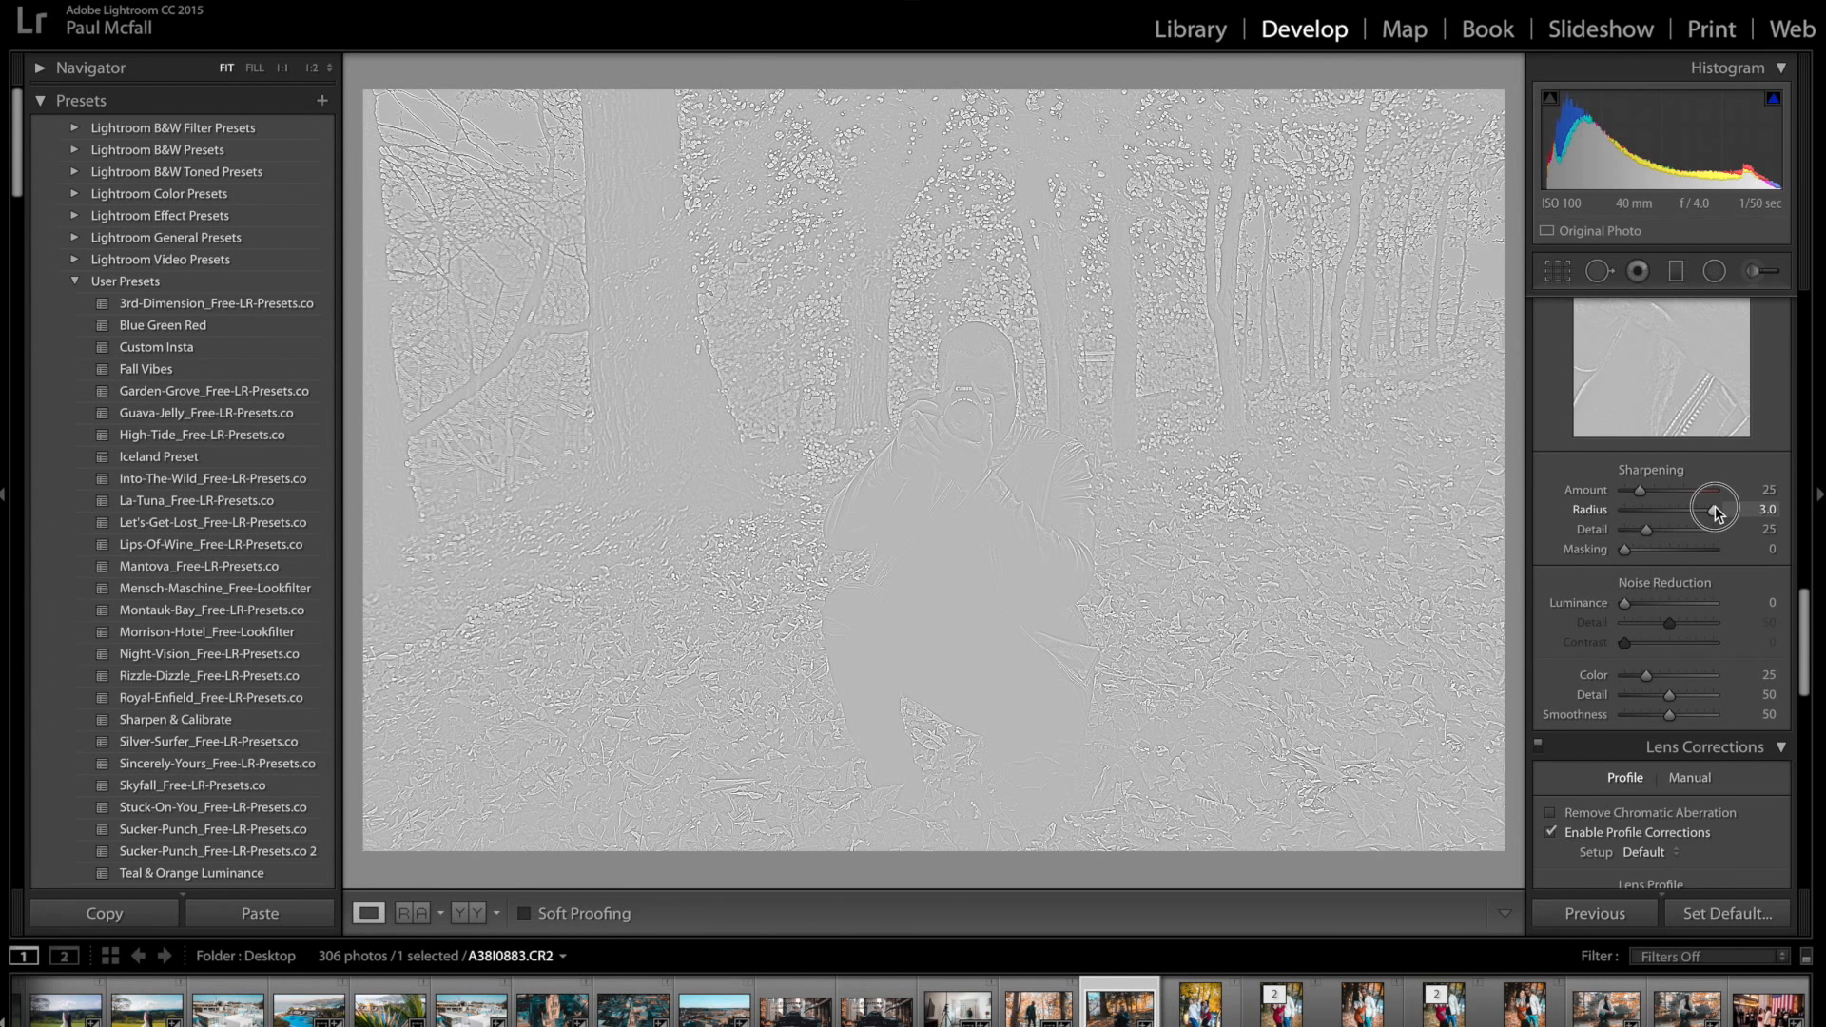
left_click_drag(1715, 508, 1664, 510)
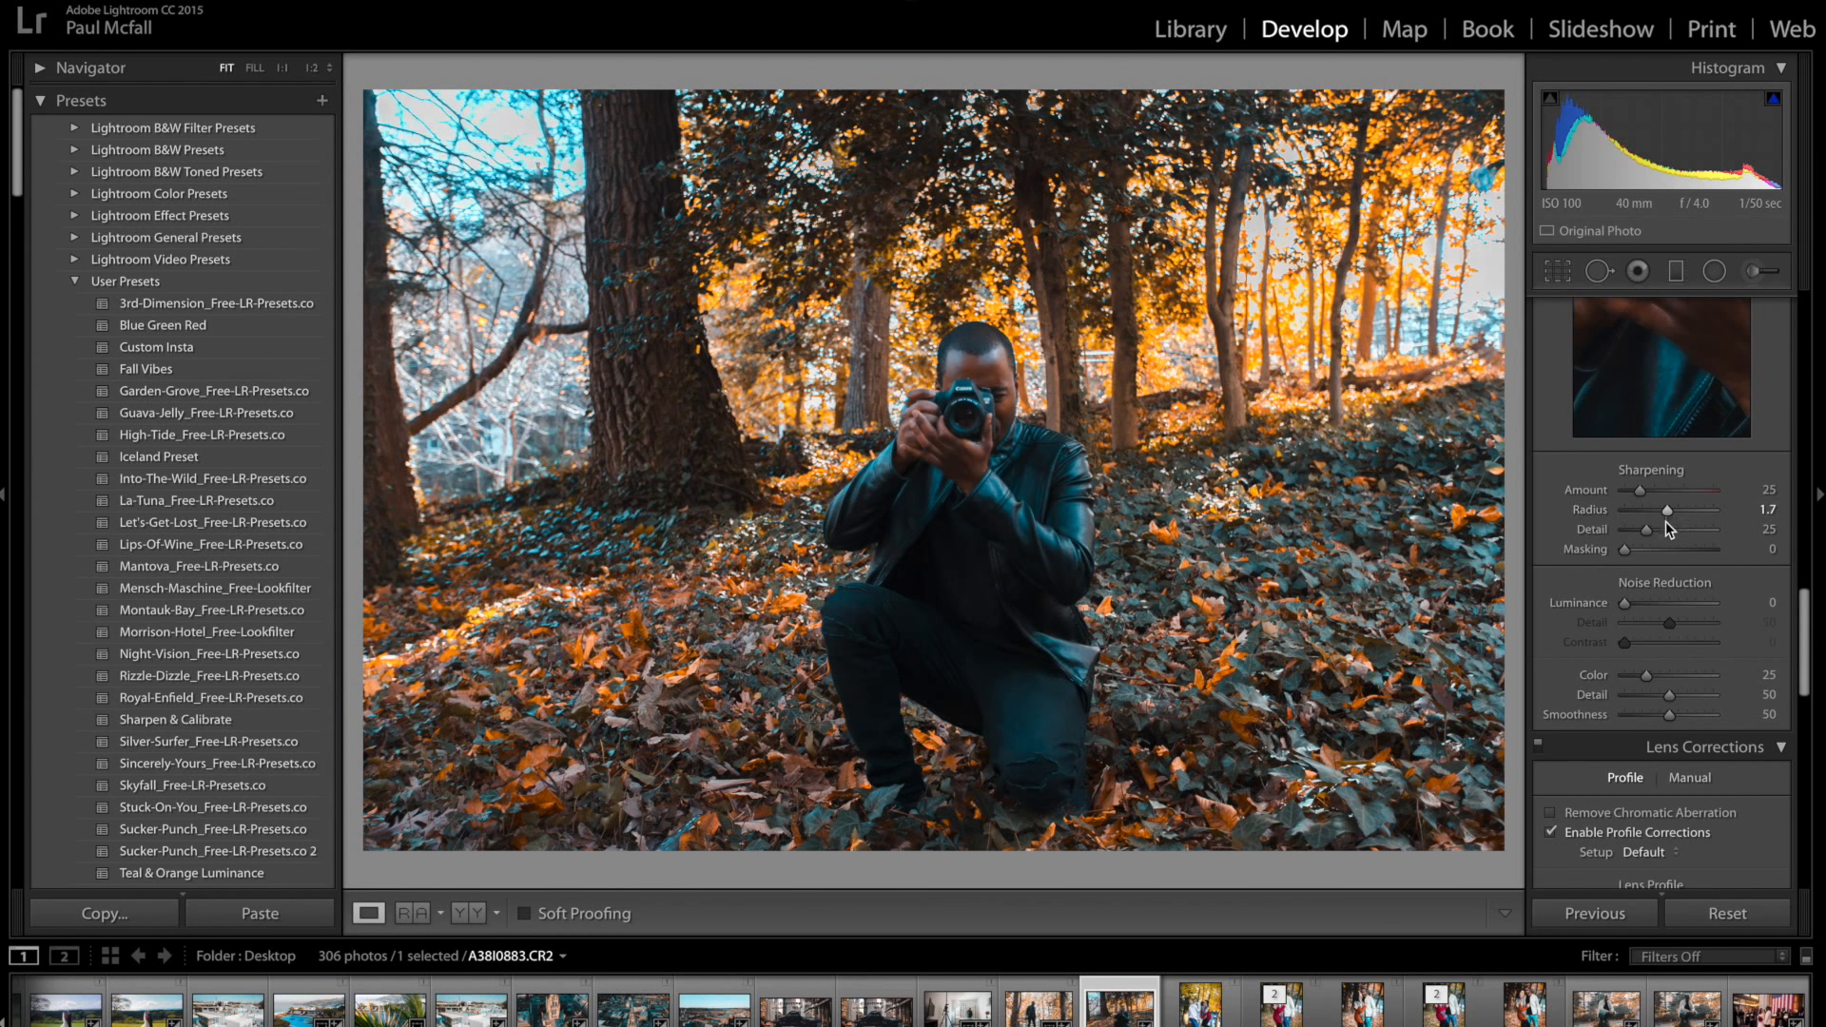
Step: Set the sharpening Detail to 57 and limit the sharpening to edges with Masking at 19
mouse_move(1645, 527)
left_mouse_down()
mouse_move(1726, 529)
mouse_move(1582, 529)
mouse_move(1731, 525)
mouse_move(1602, 529)
mouse_move(1674, 530)
left_mouse_up()
left_click_drag(1626, 551, 1647, 552)
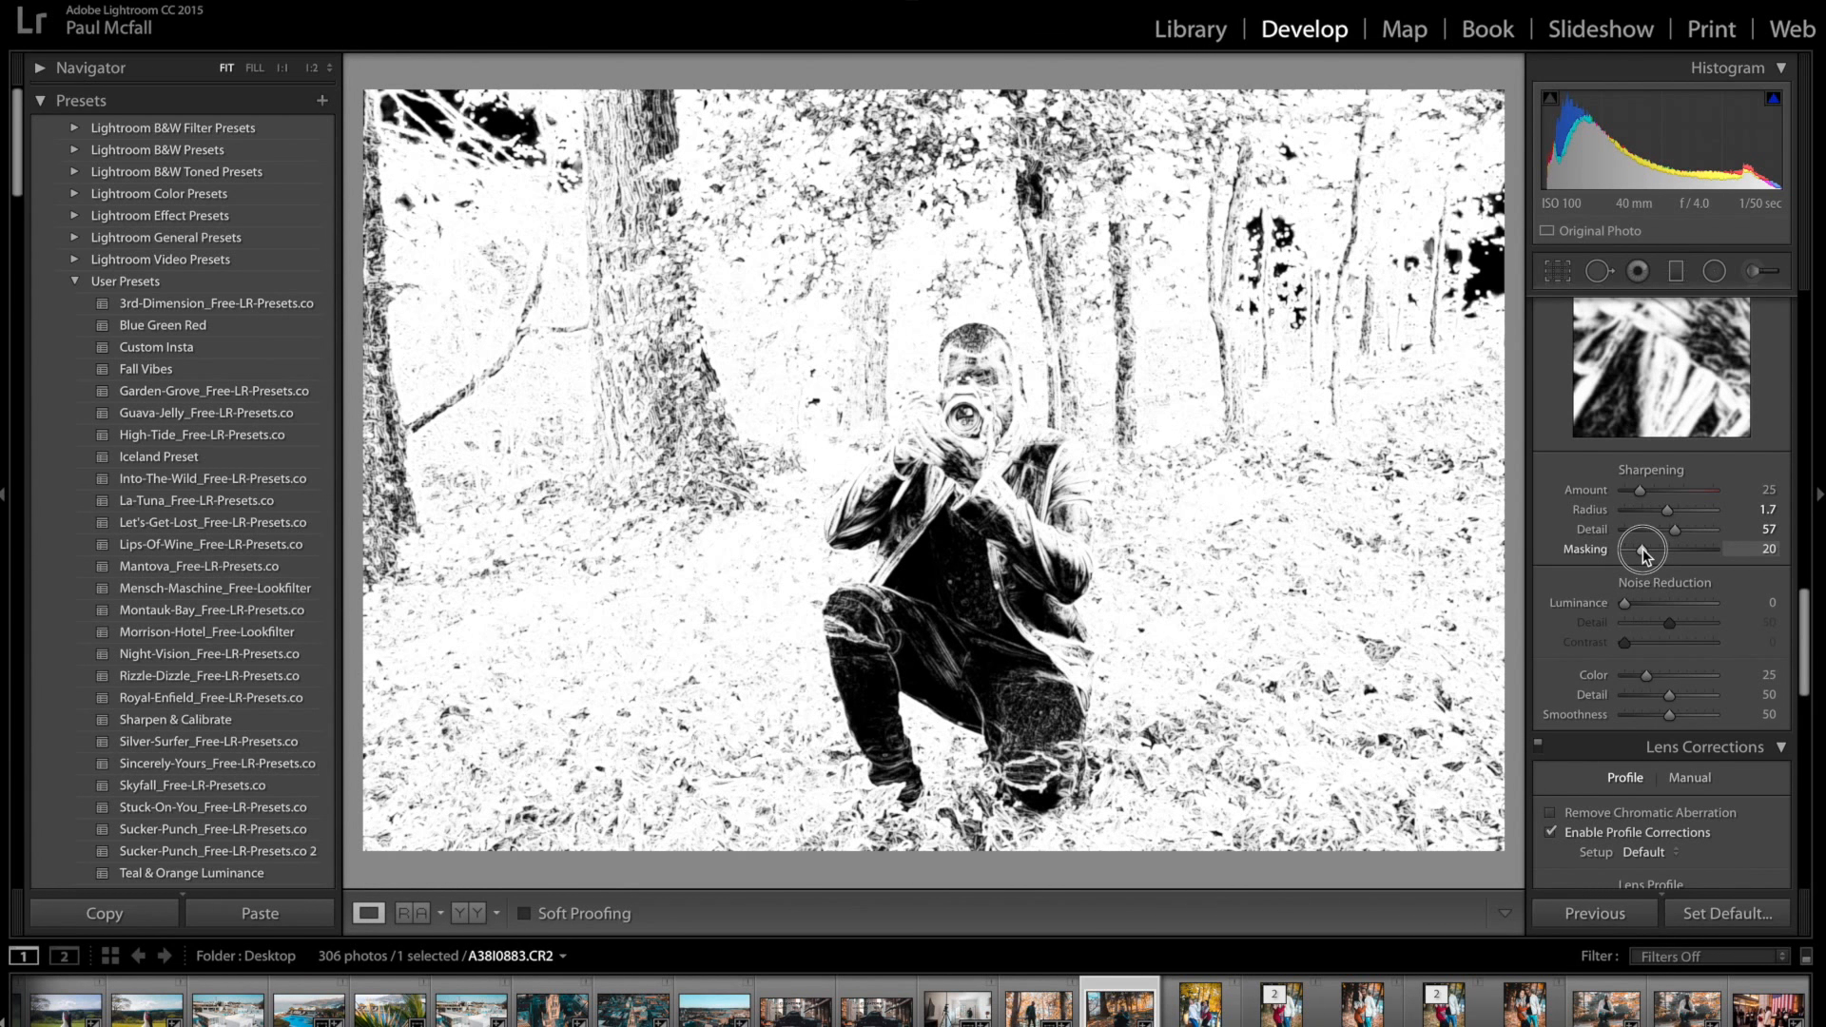
left_click_drag(1642, 548, 1644, 555)
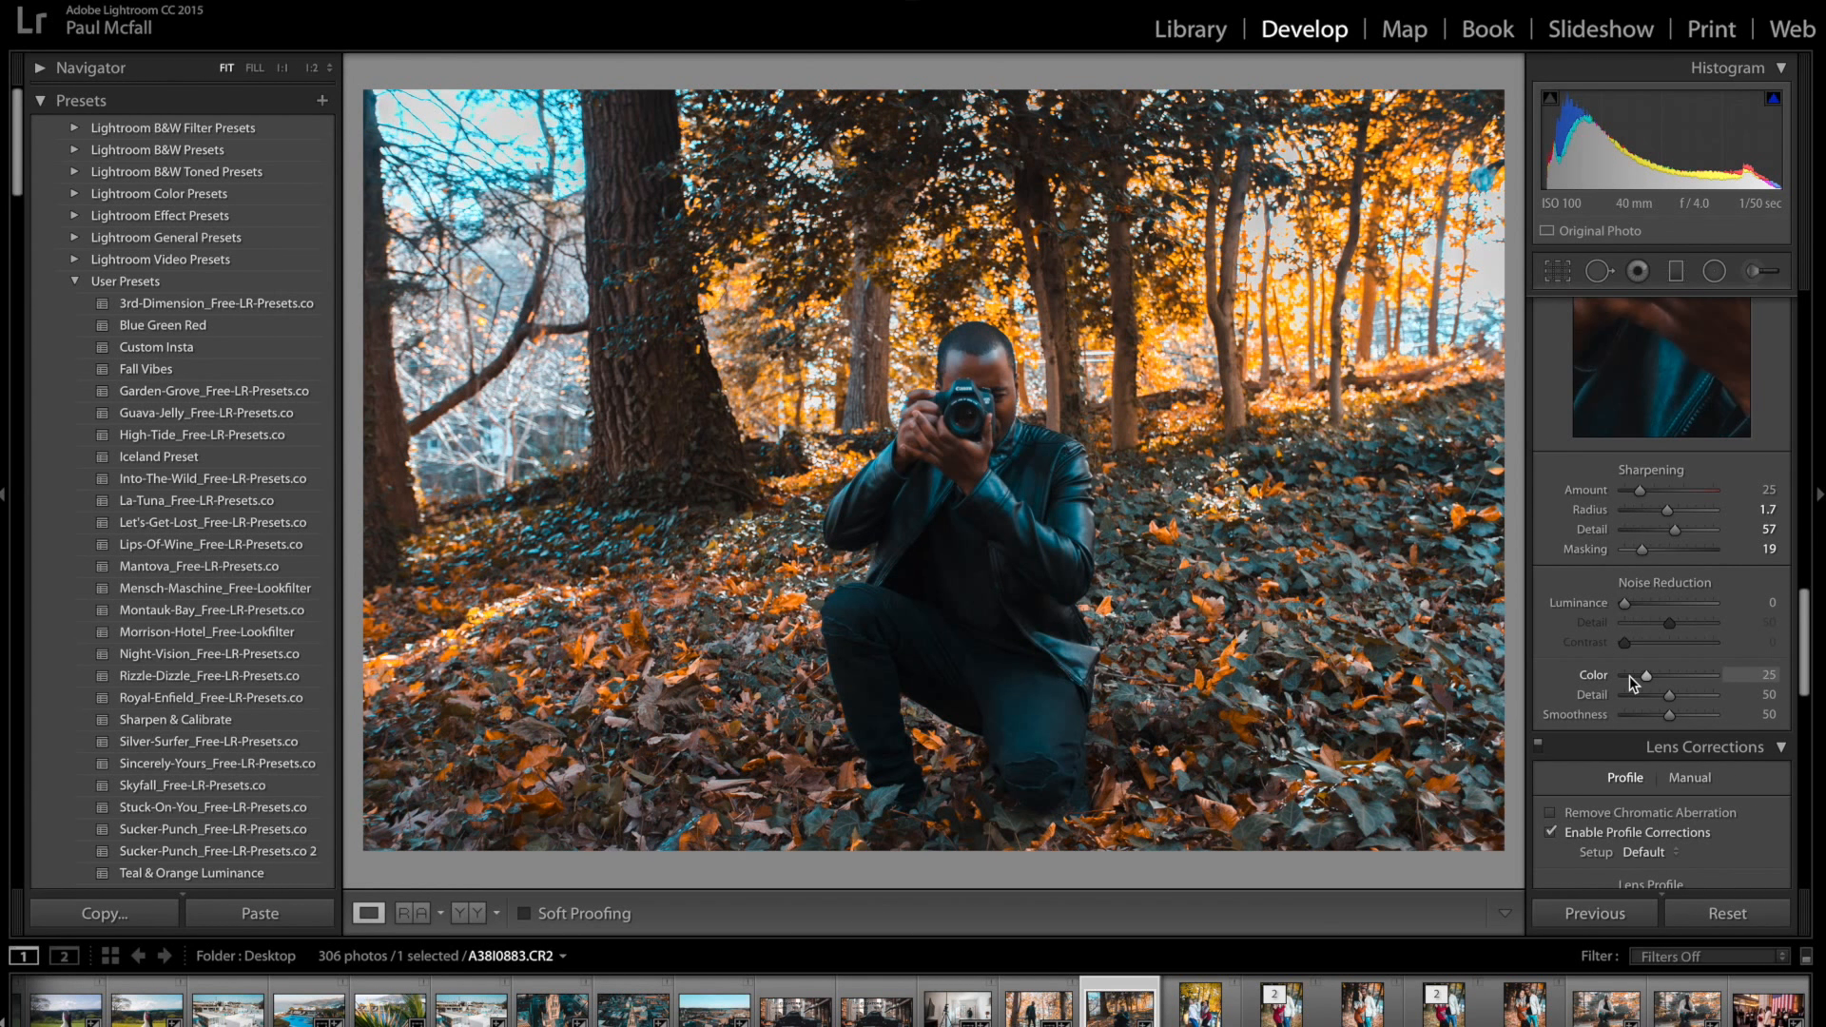
Step: Paint an Adjustment Brush mask over the kneeling man's face, hands, jacket and trousers, enlarging the brush to size 7.0
left_click(1752, 272)
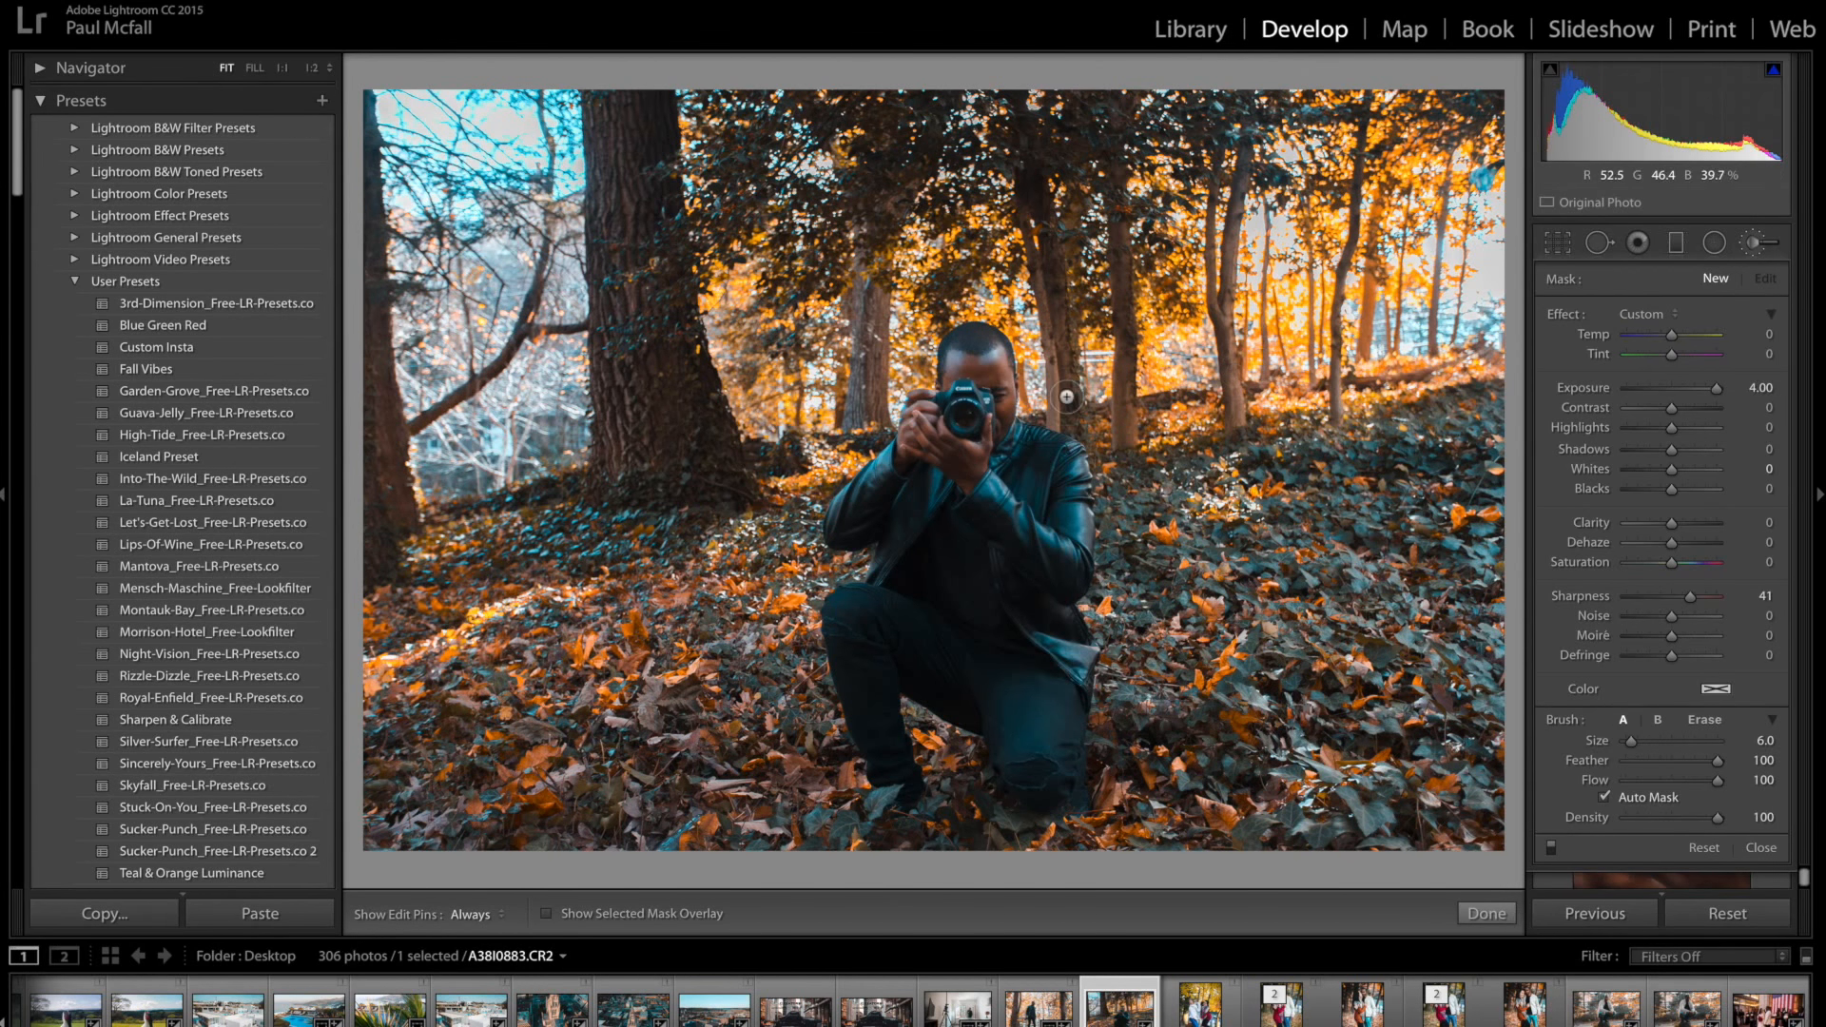
key("h")
mouse_move(986, 374)
left_mouse_down()
mouse_move(960, 390)
mouse_move(984, 394)
mouse_move(977, 422)
left_mouse_up()
key("h")
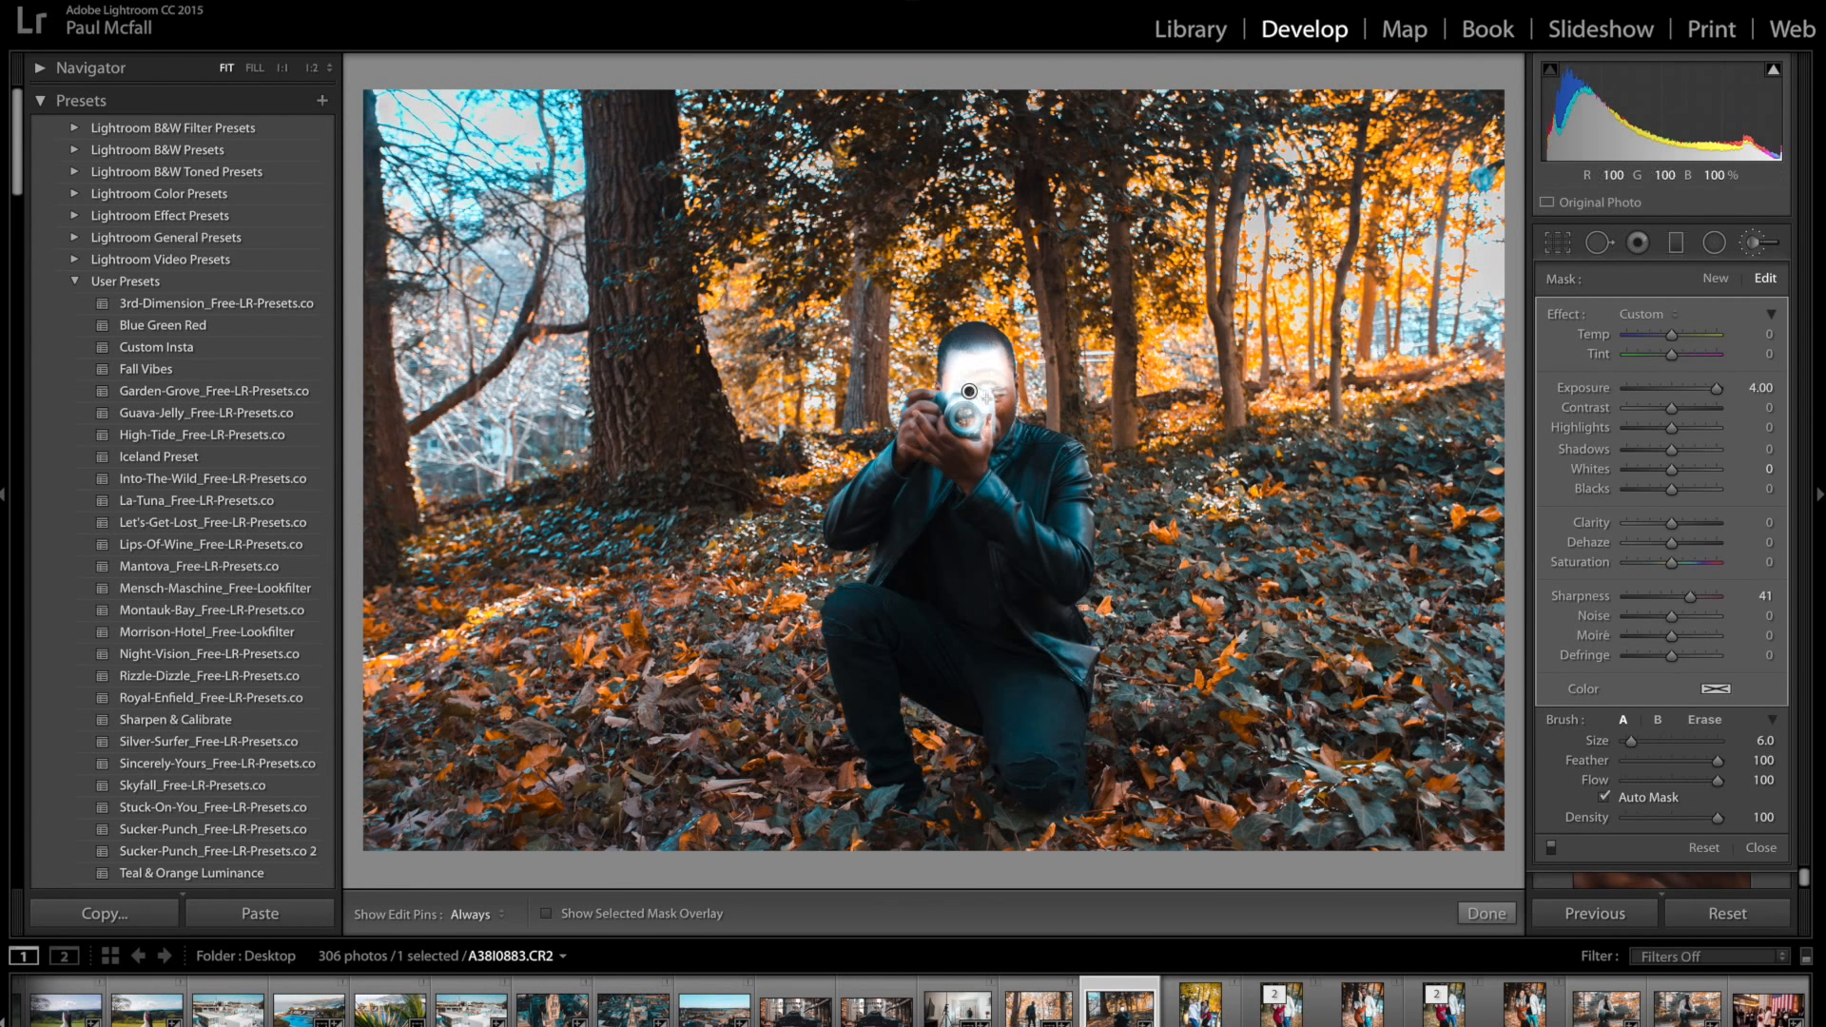
key("h")
mouse_move(987, 404)
left_mouse_down()
mouse_move(1030, 512)
mouse_move(1028, 605)
mouse_move(977, 577)
mouse_move(1028, 737)
mouse_move(913, 638)
mouse_move(972, 698)
mouse_move(858, 664)
mouse_move(1067, 802)
left_mouse_up()
key("bracketright")
left_click_drag(903, 475, 839, 531)
key("ctrl+z")
mouse_move(1073, 580)
left_mouse_down()
mouse_move(1010, 414)
mouse_move(957, 551)
mouse_move(1012, 751)
mouse_move(1055, 706)
left_mouse_up()
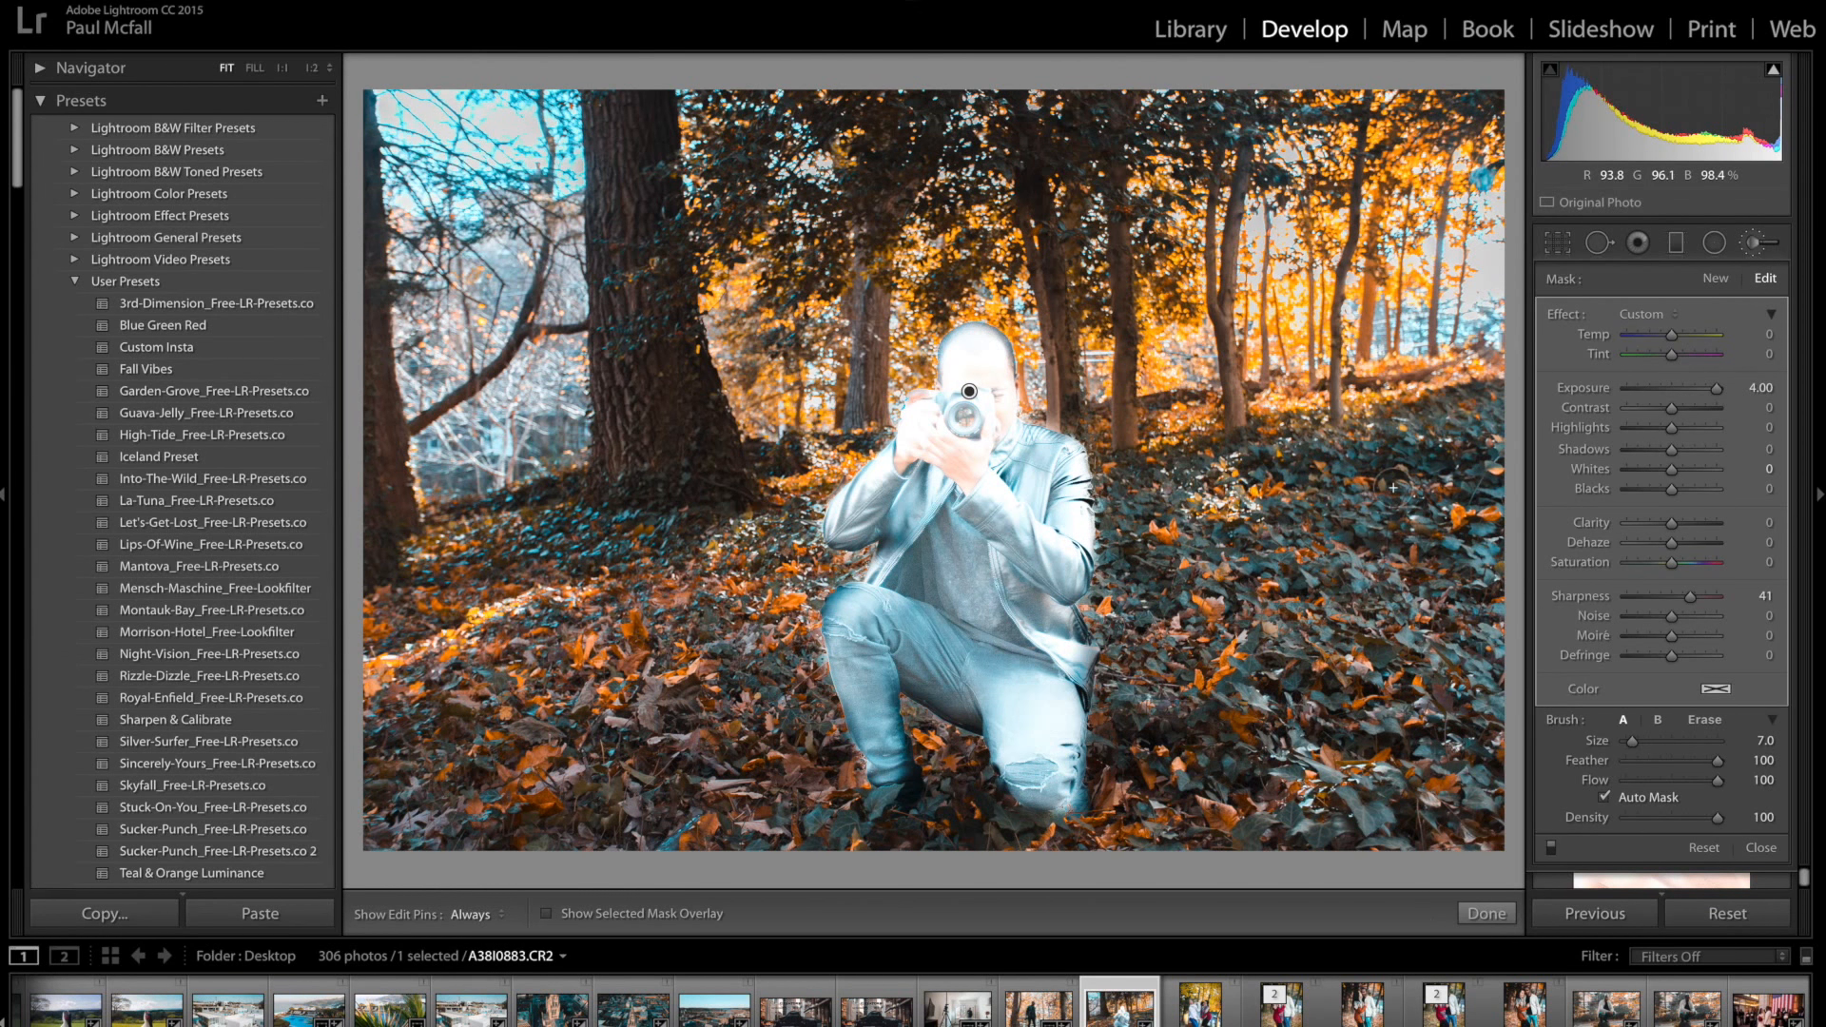
Step: Set the man's brush mask to Exposure 0, Sharpness 33 and Saturation 17
left_click(1761, 387)
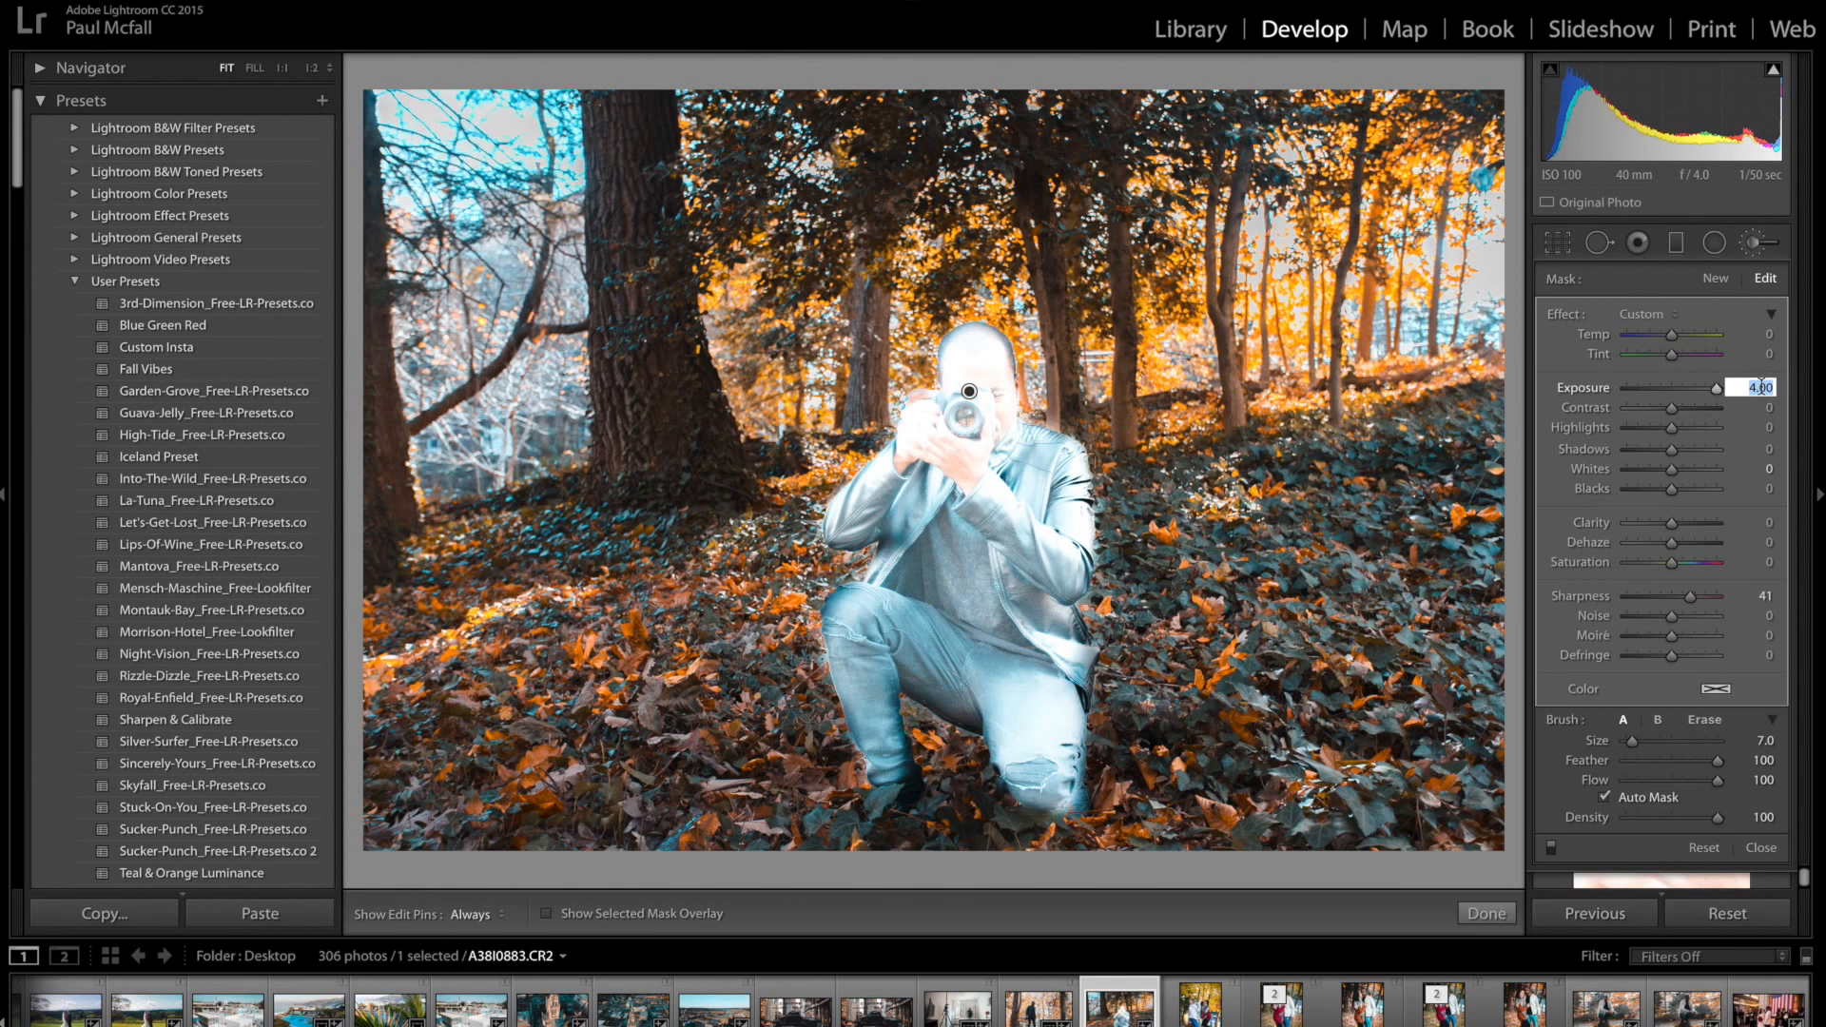
type("0")
key("Return")
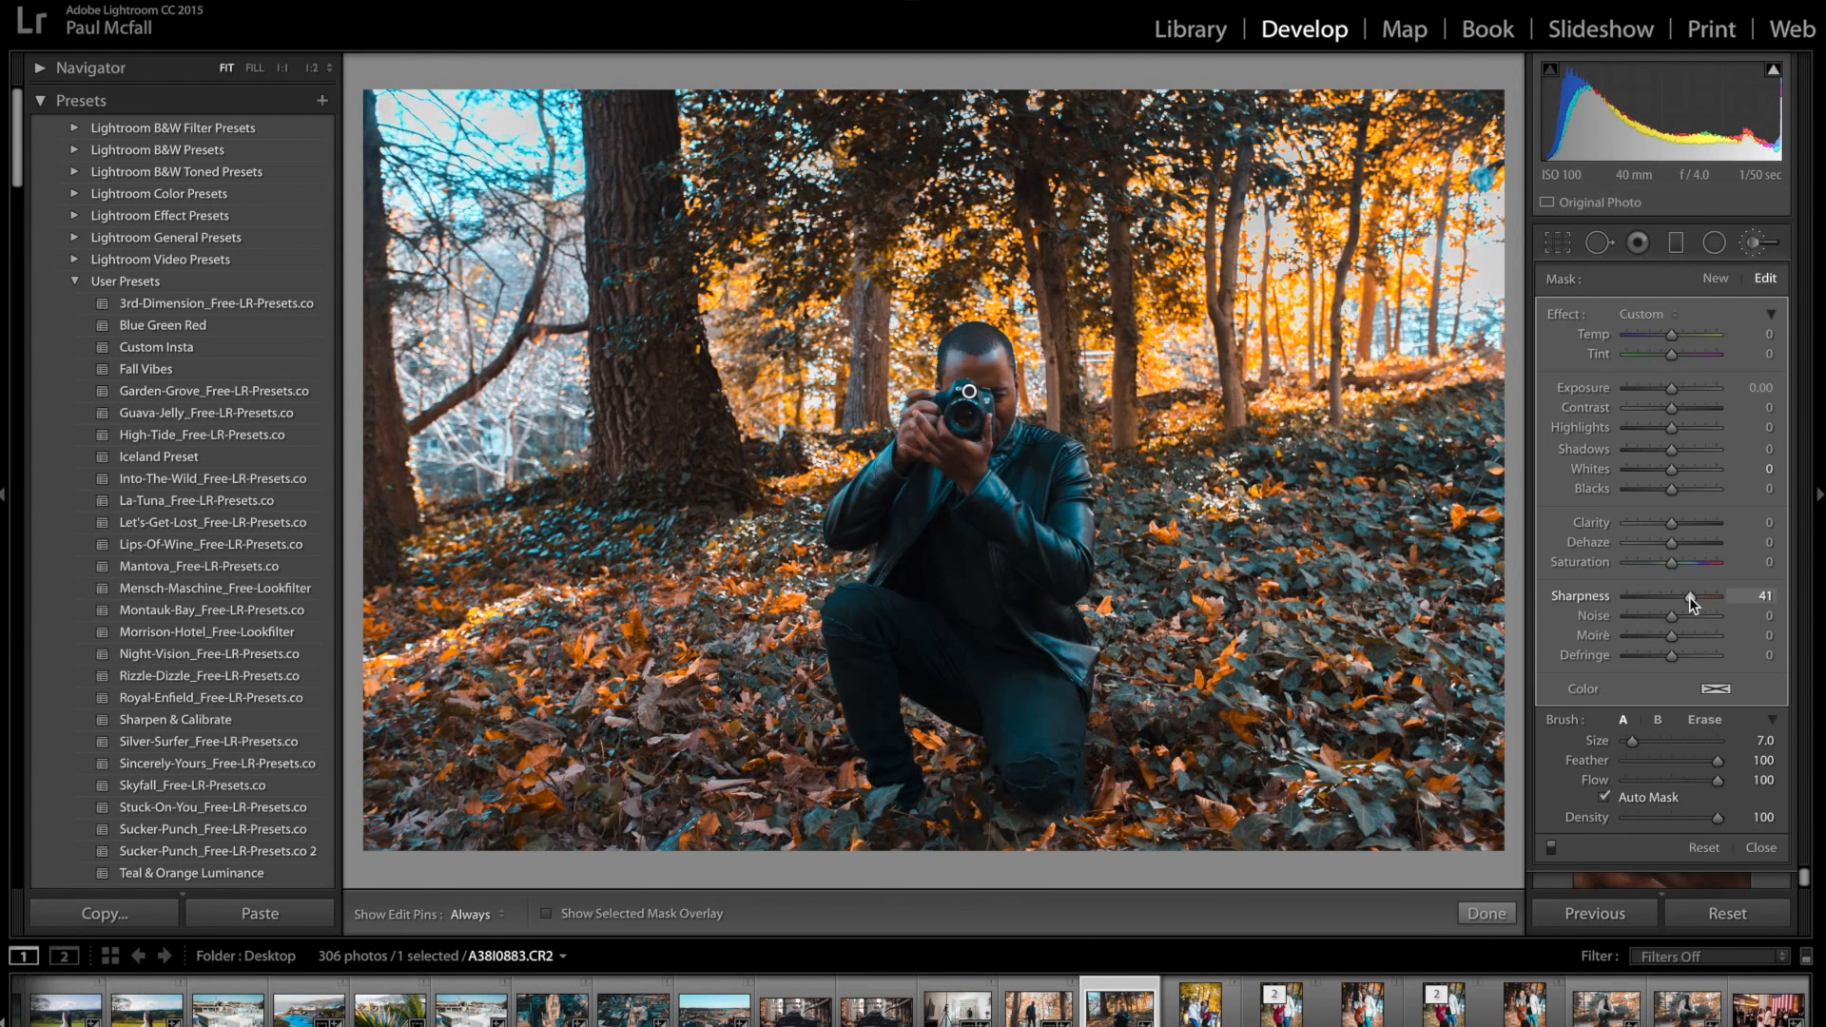
left_click_drag(1691, 597, 1687, 599)
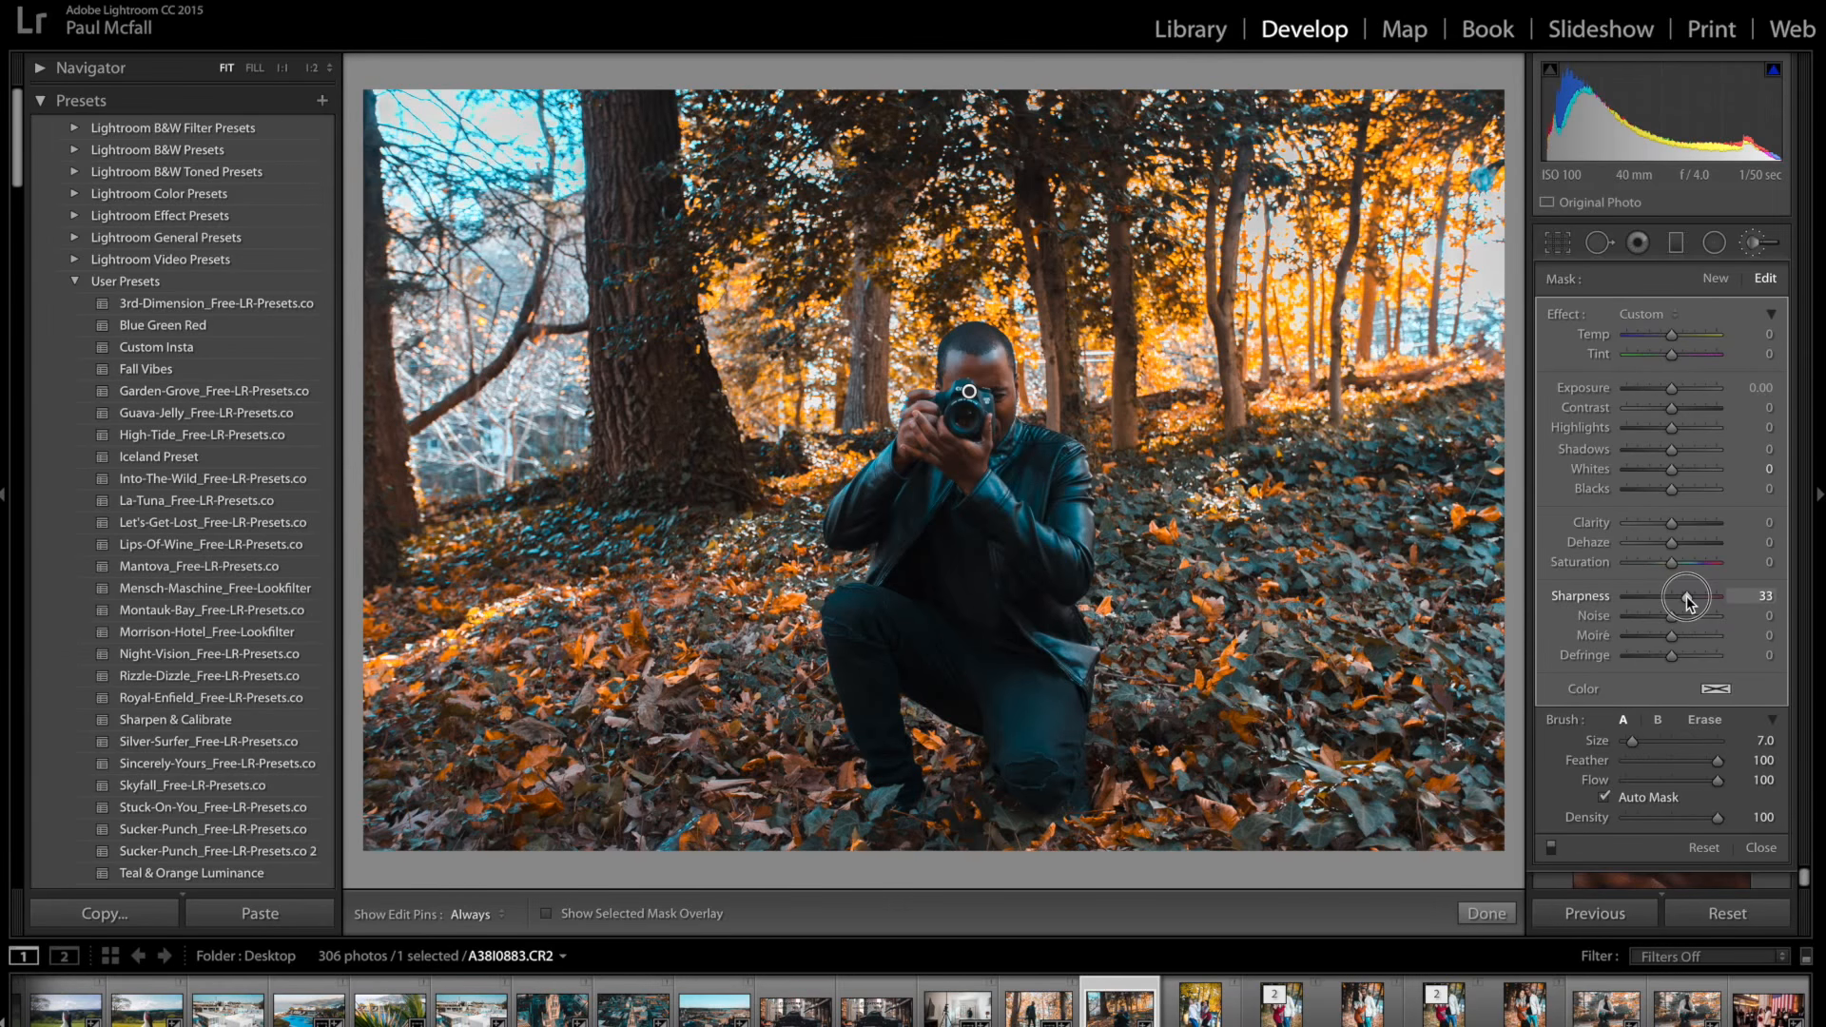
left_click_drag(1671, 563, 1677, 563)
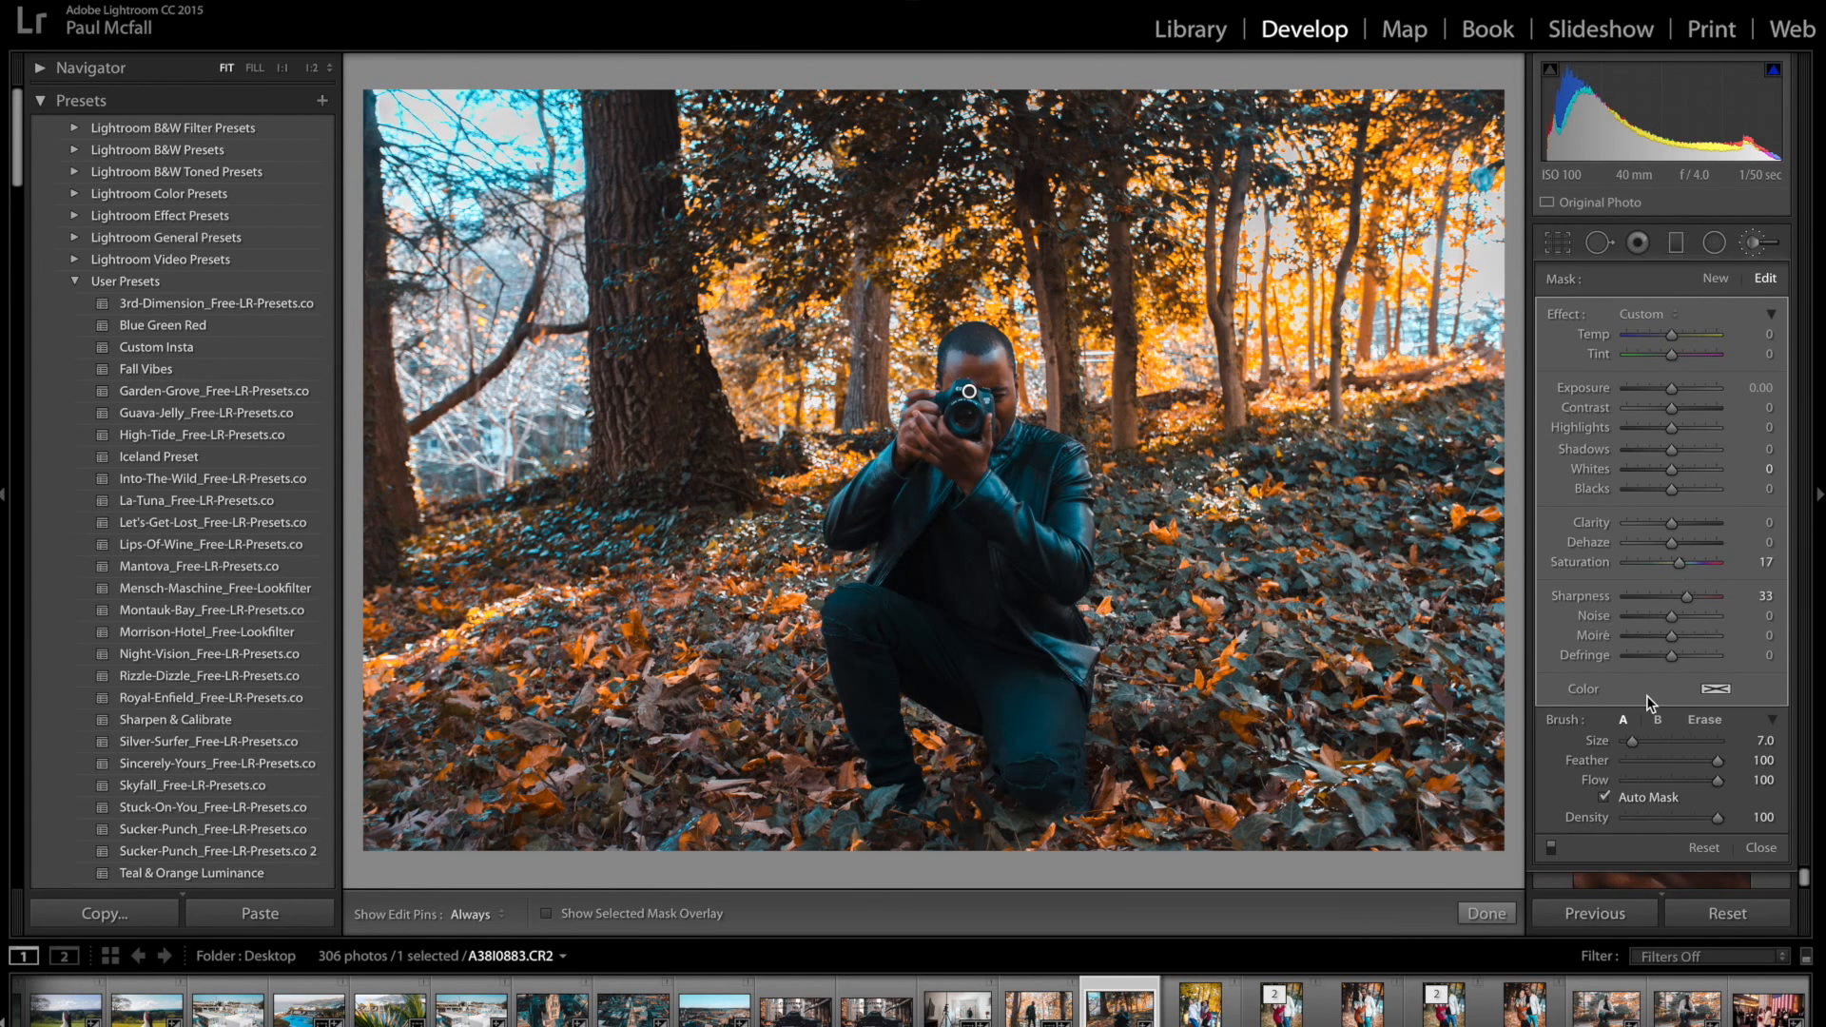
Step: Create a new Adjustment Brush mask and paint it over the leaf-covered ground around the man, using a smaller brush near his outline
left_click(1714, 280)
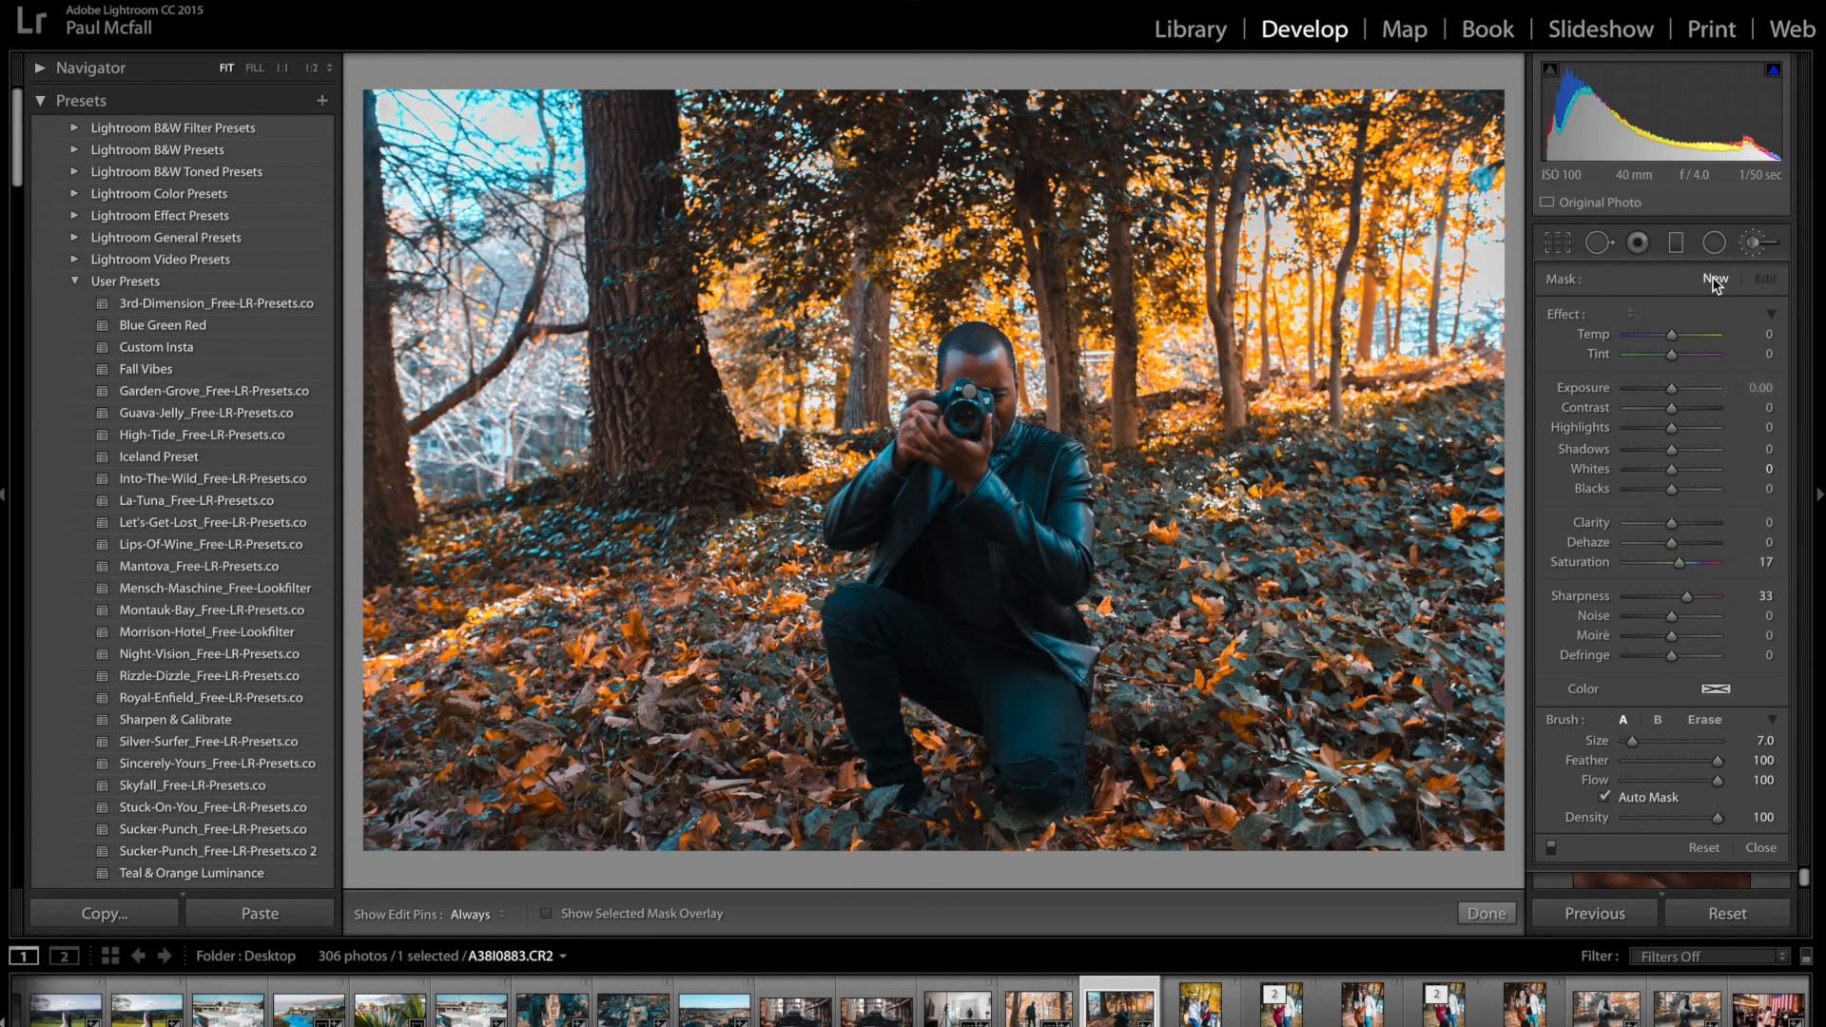
scroll(1402, 469, "up", 3)
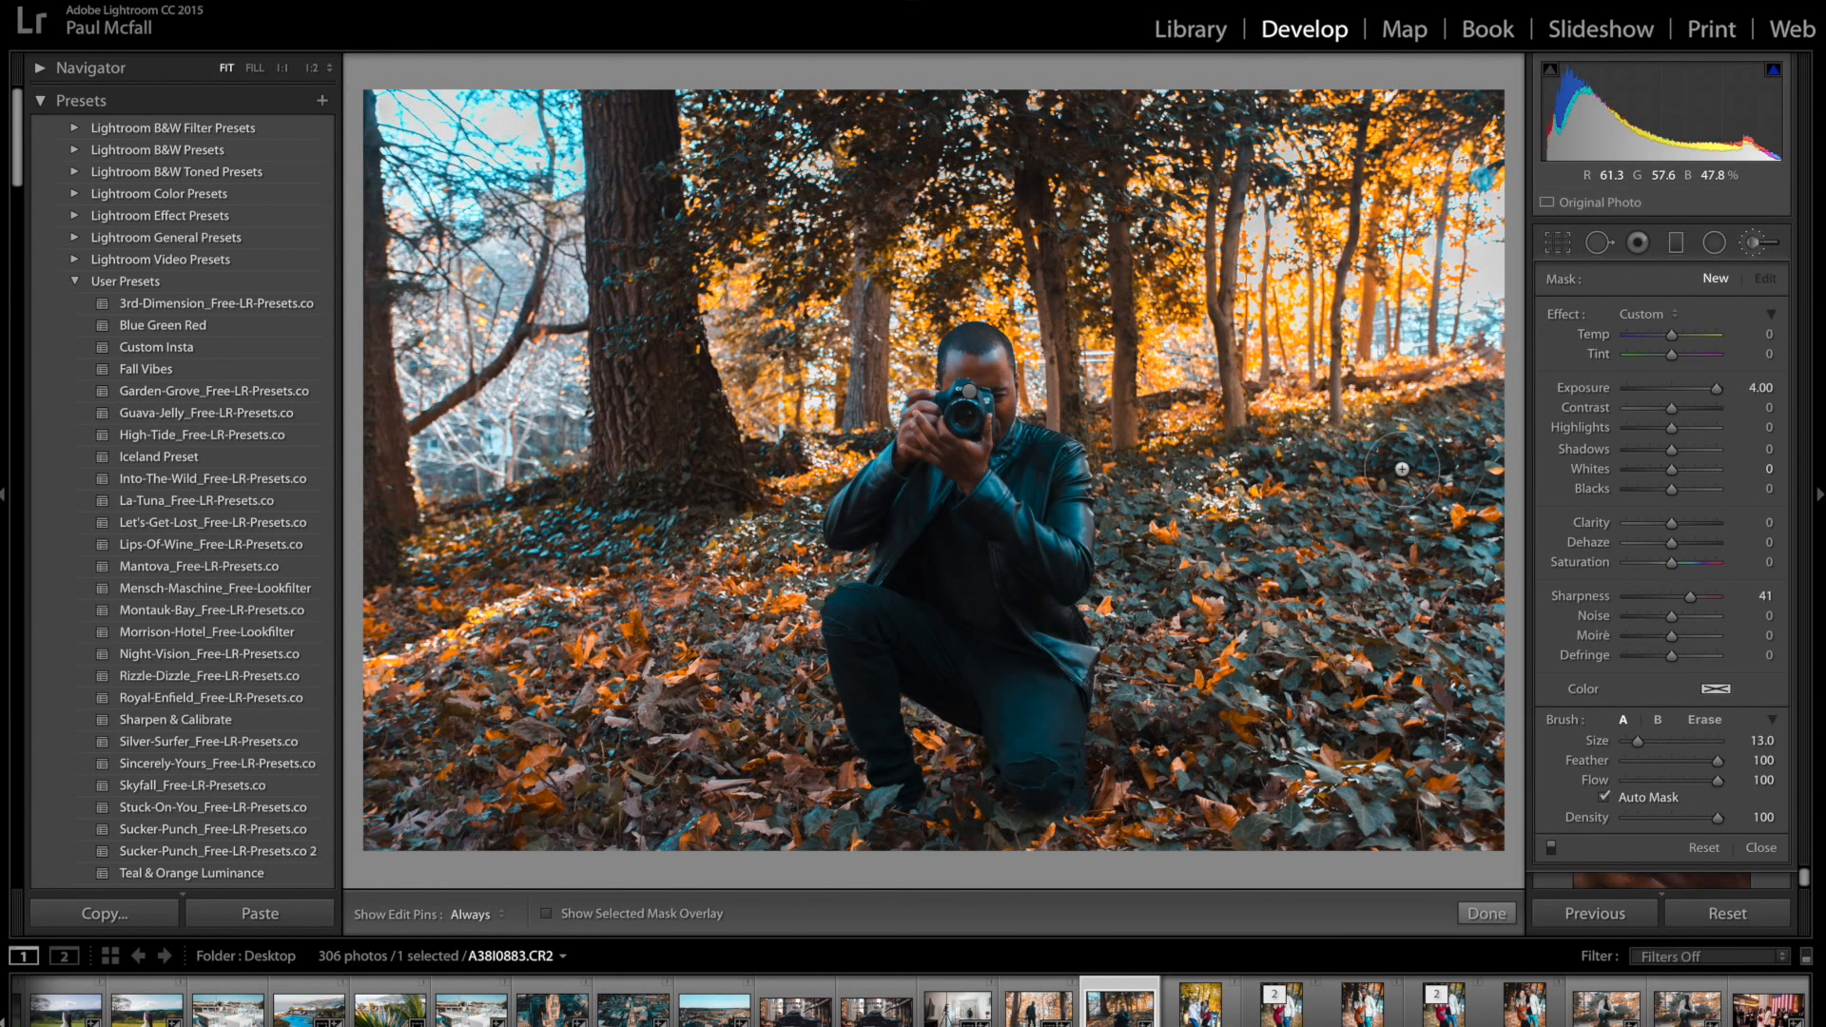
key("h")
scroll(1331, 475, "up", 2)
mouse_move(1351, 476)
left_mouse_down()
mouse_move(1291, 686)
mouse_move(1122, 799)
left_mouse_up()
key("h")
scroll(476, 618, "down", 2)
mouse_move(428, 590)
left_mouse_down()
mouse_move(809, 761)
mouse_move(571, 552)
mouse_move(951, 818)
mouse_move(932, 751)
left_mouse_up()
scroll(1104, 463, "down", 3)
key("h")
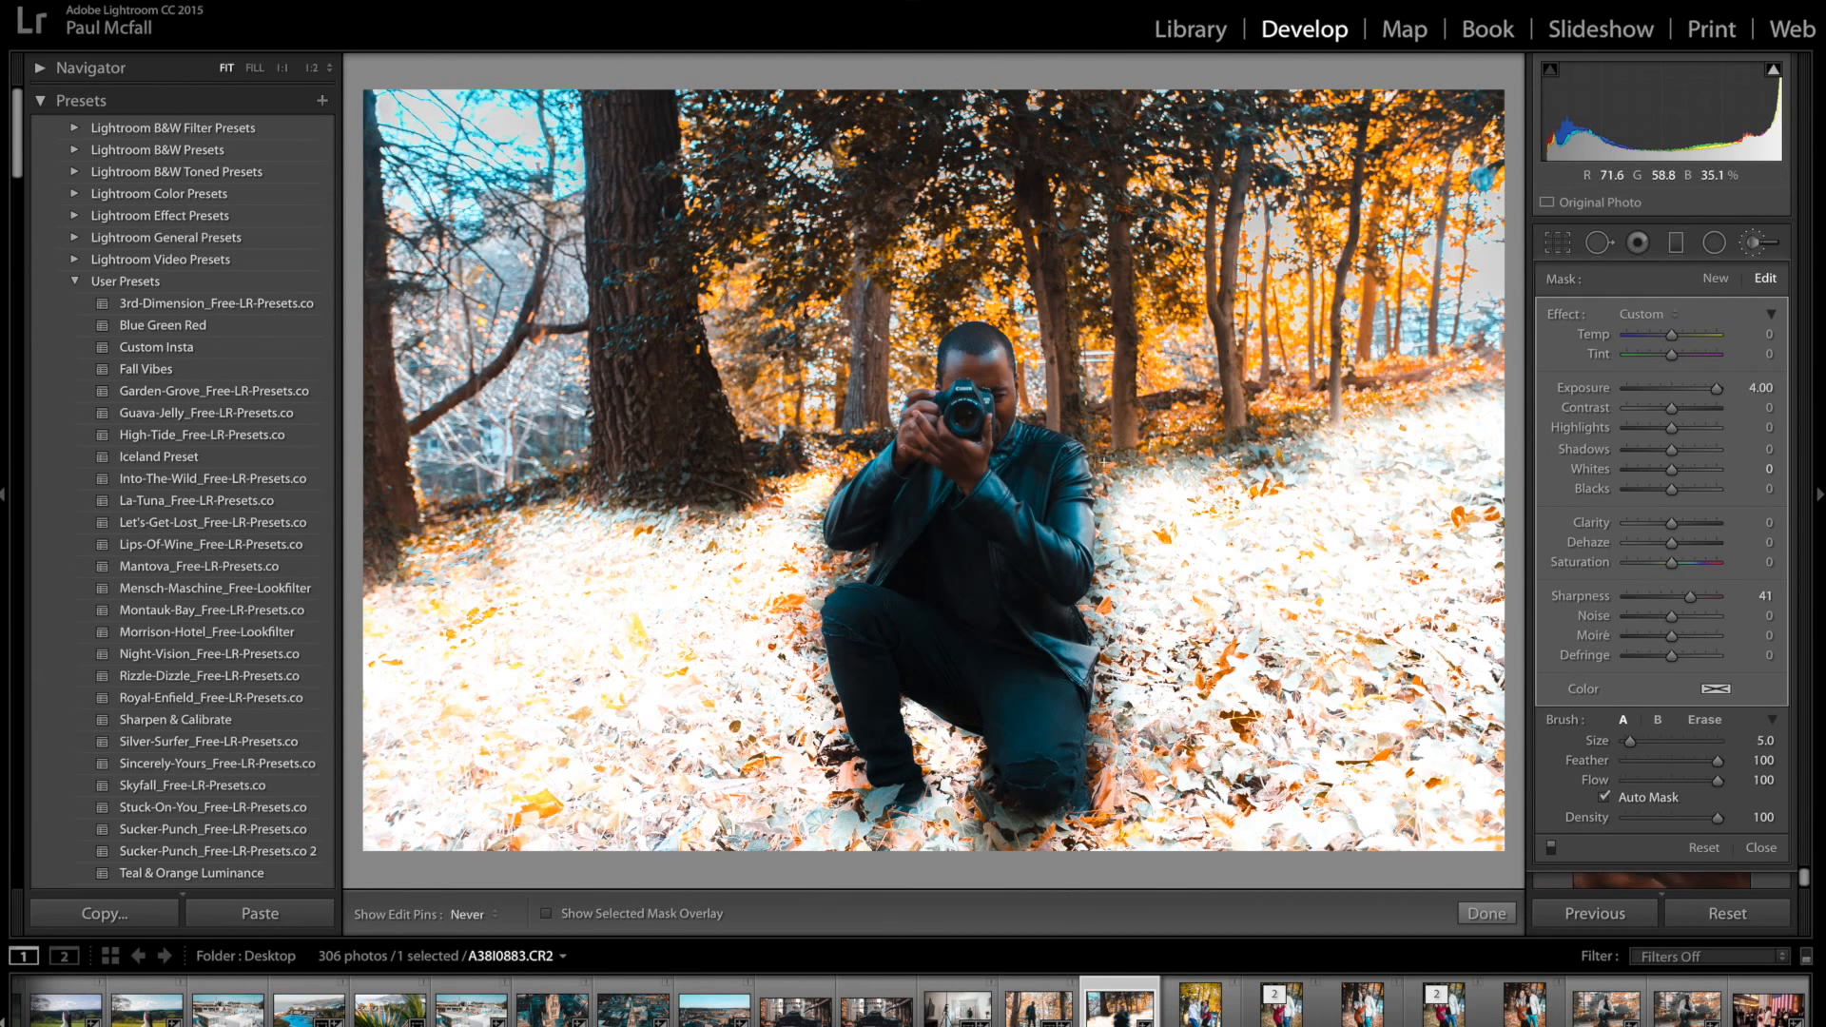
key("h")
left_click_drag(1103, 463, 1279, 443)
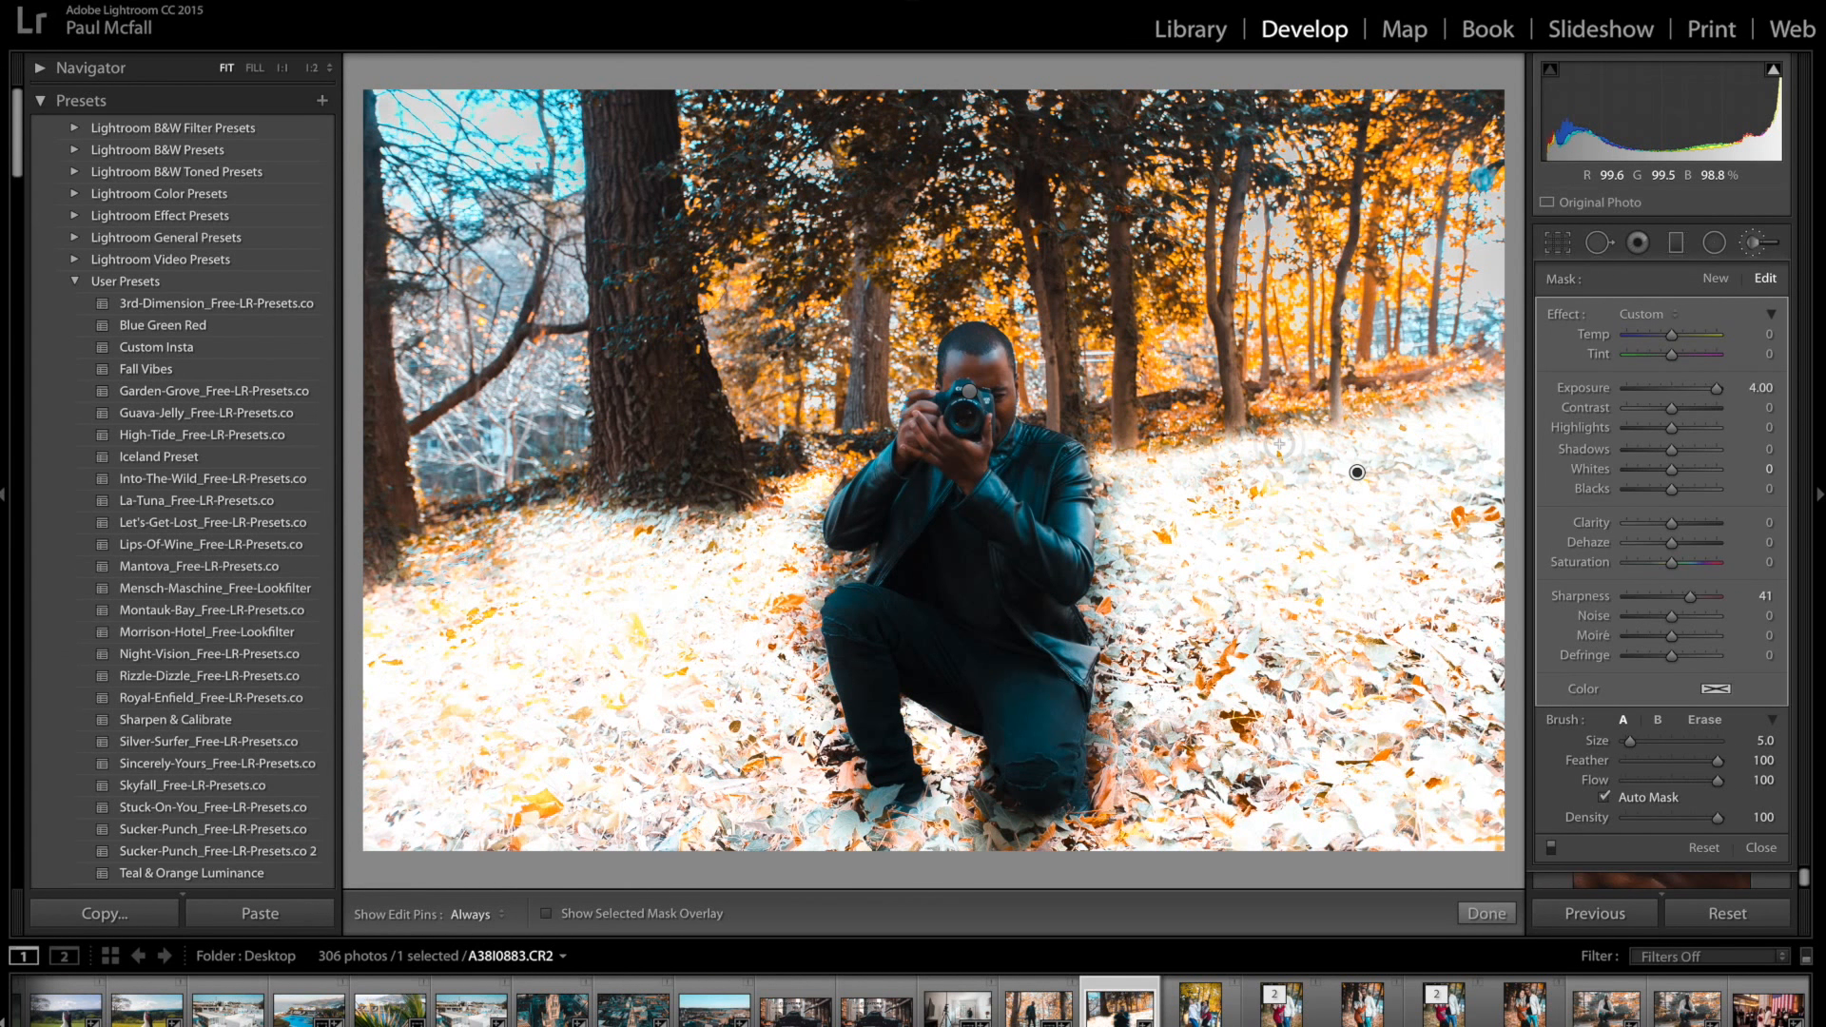
Step: Set the ground's brush mask to Exposure 0, Sharpness 0 and Saturation 40, and close the Adjustment Brush
left_click(1761, 387)
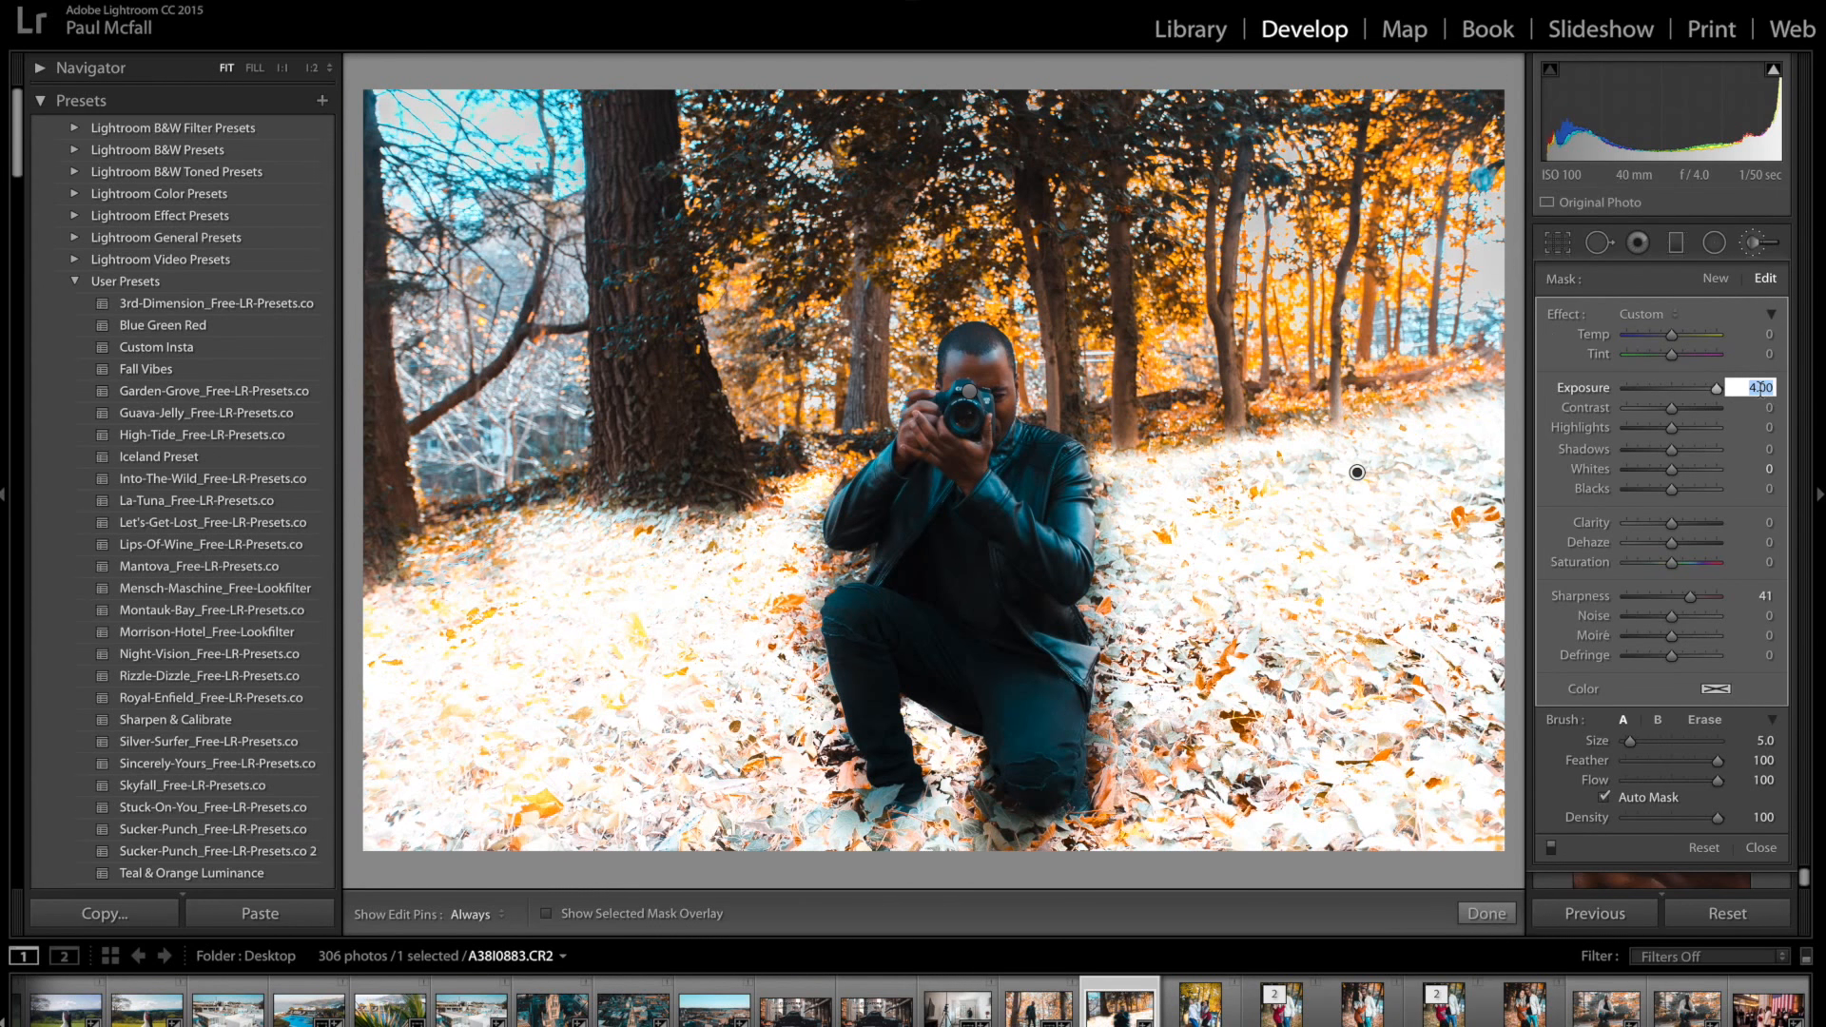
type("0")
key("Return")
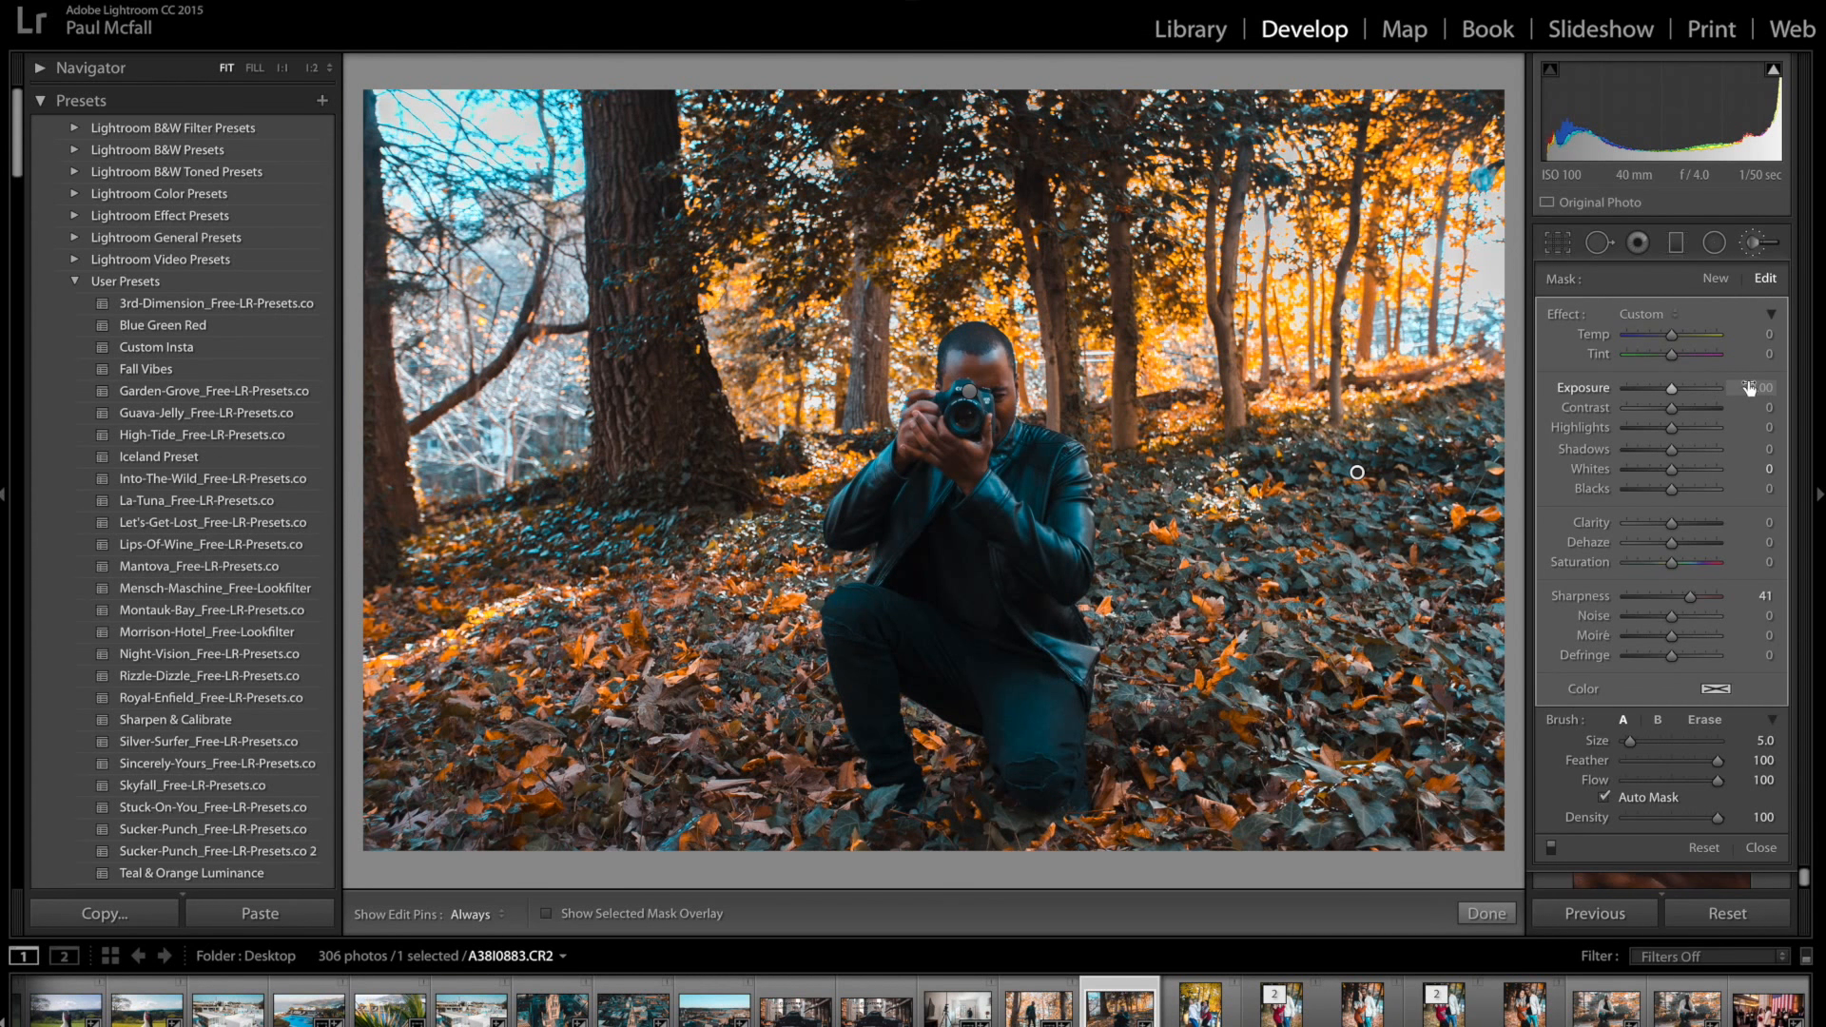
left_click(1762, 596)
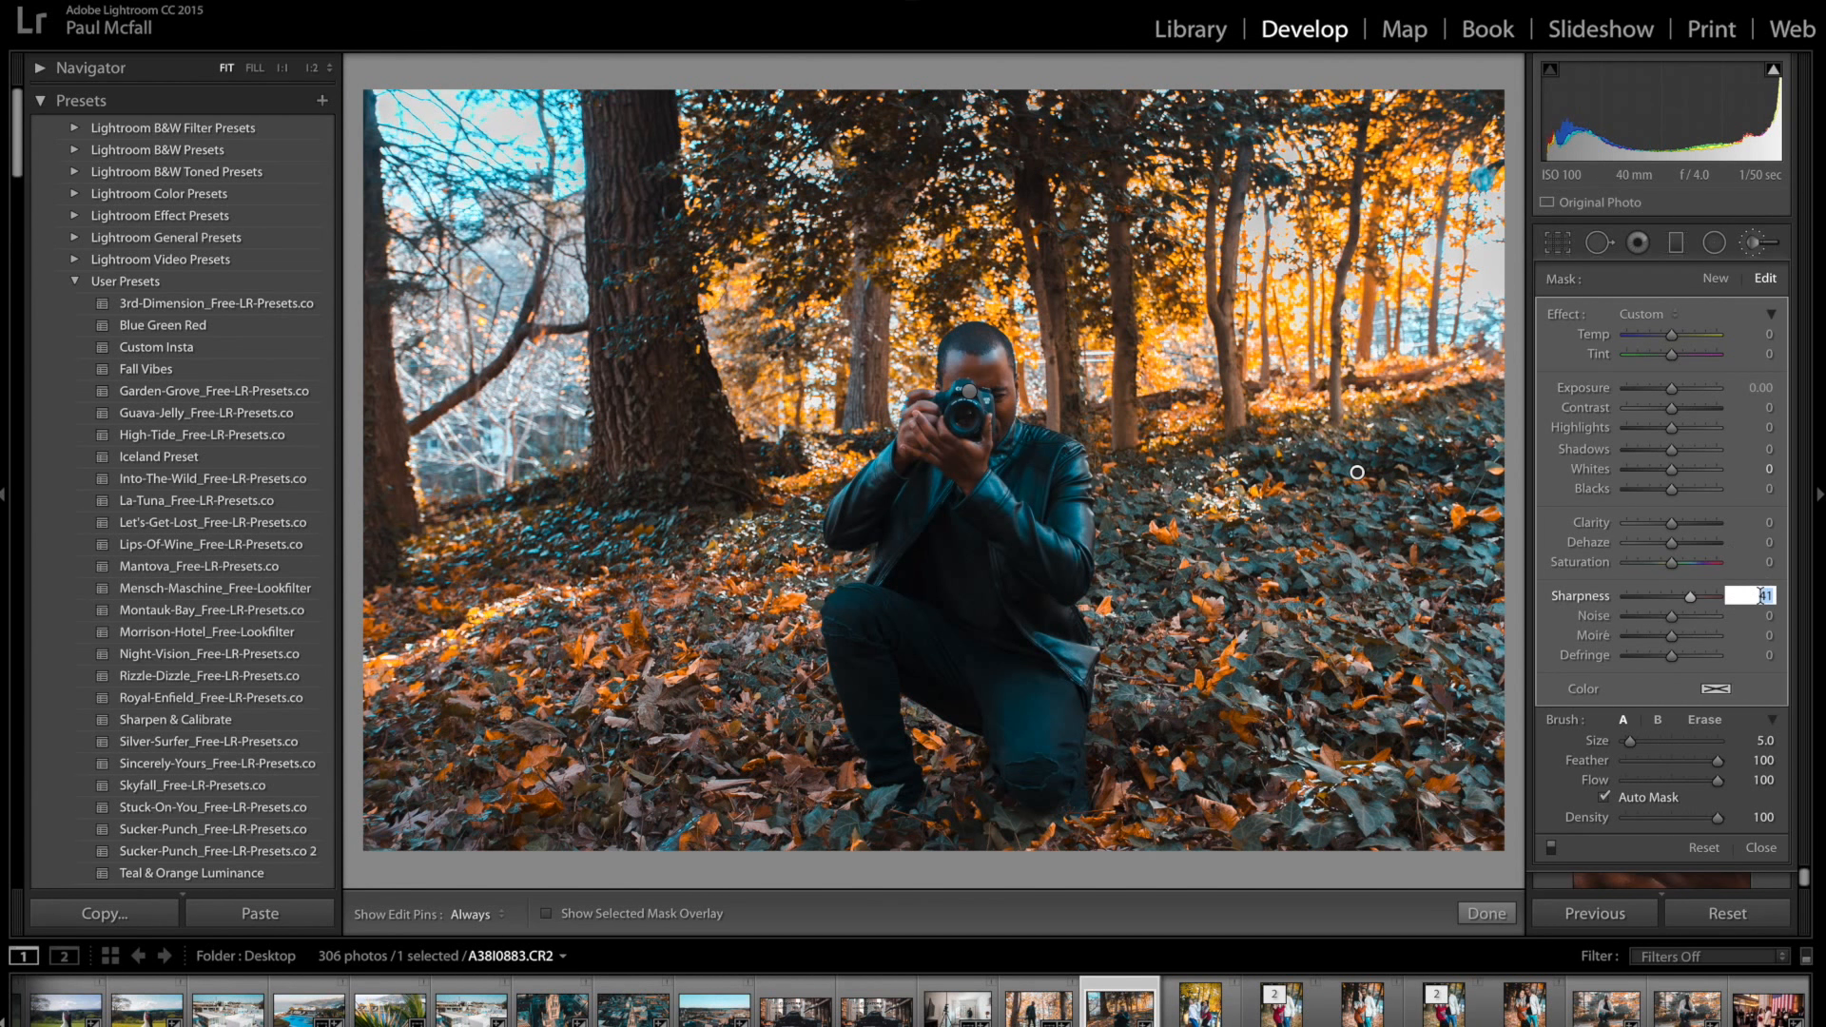
type("0")
key("Return")
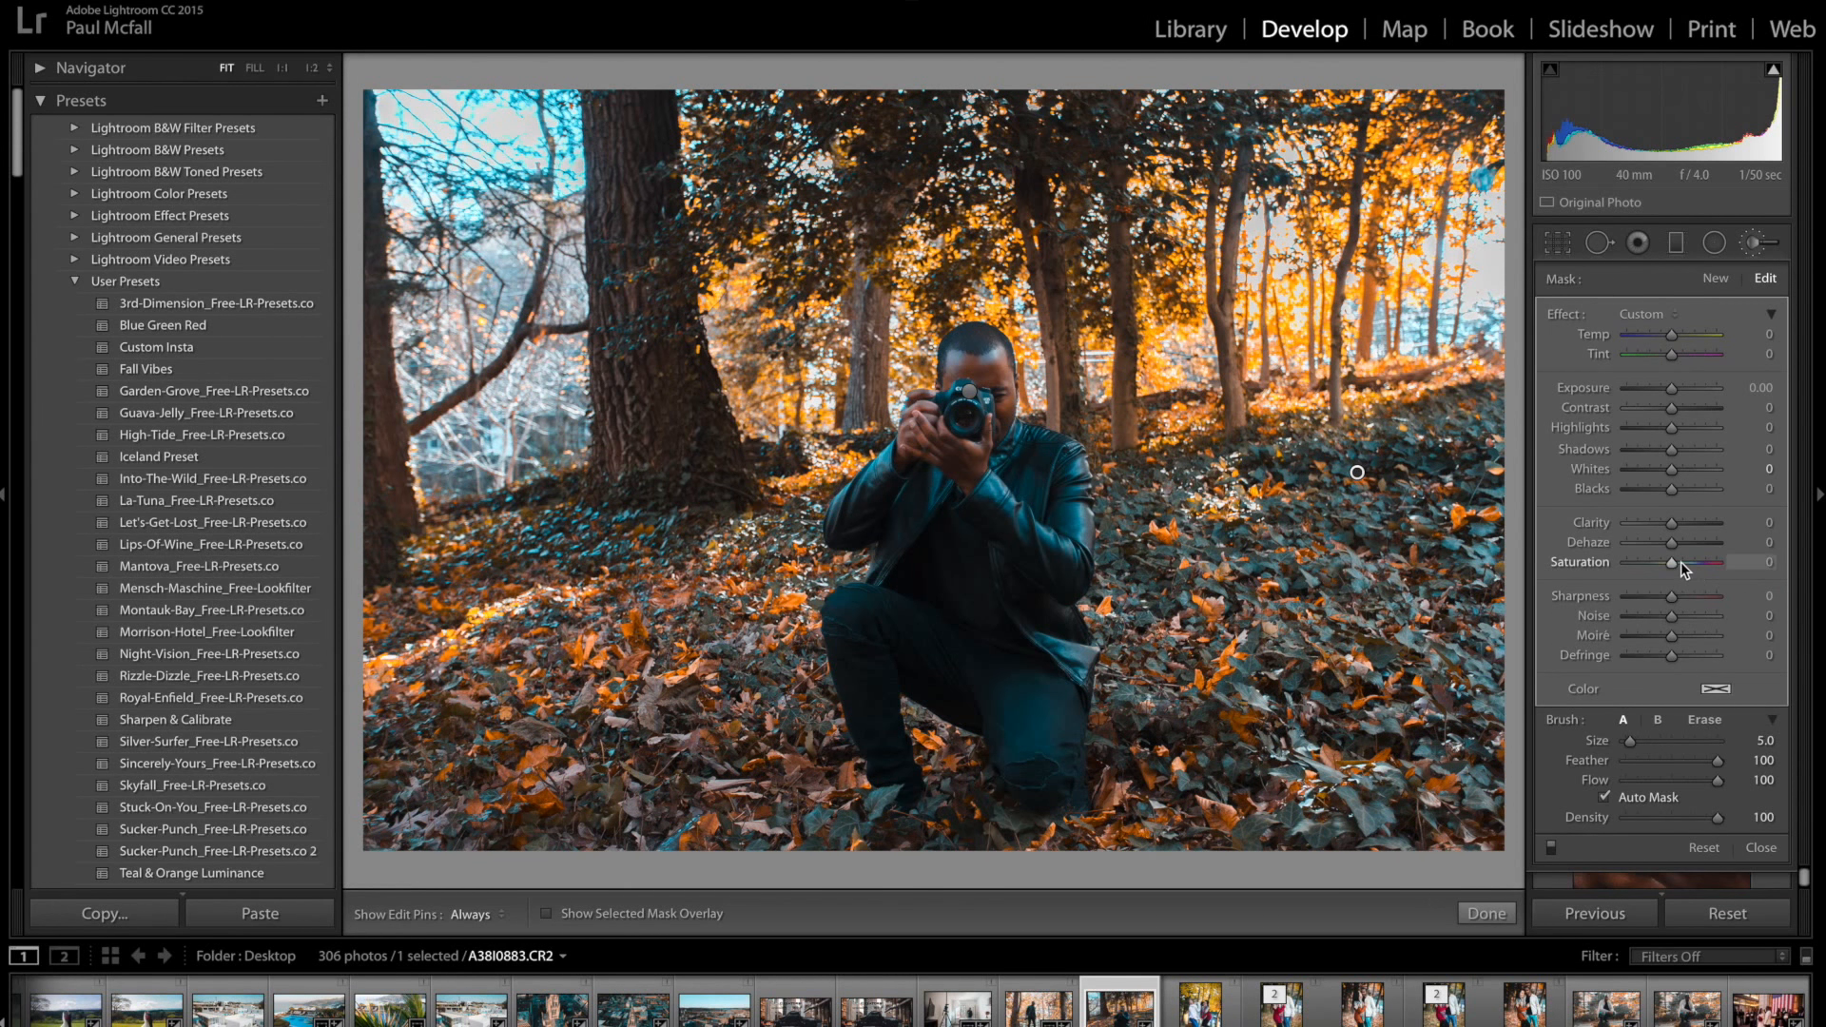
left_click_drag(1673, 568, 1689, 568)
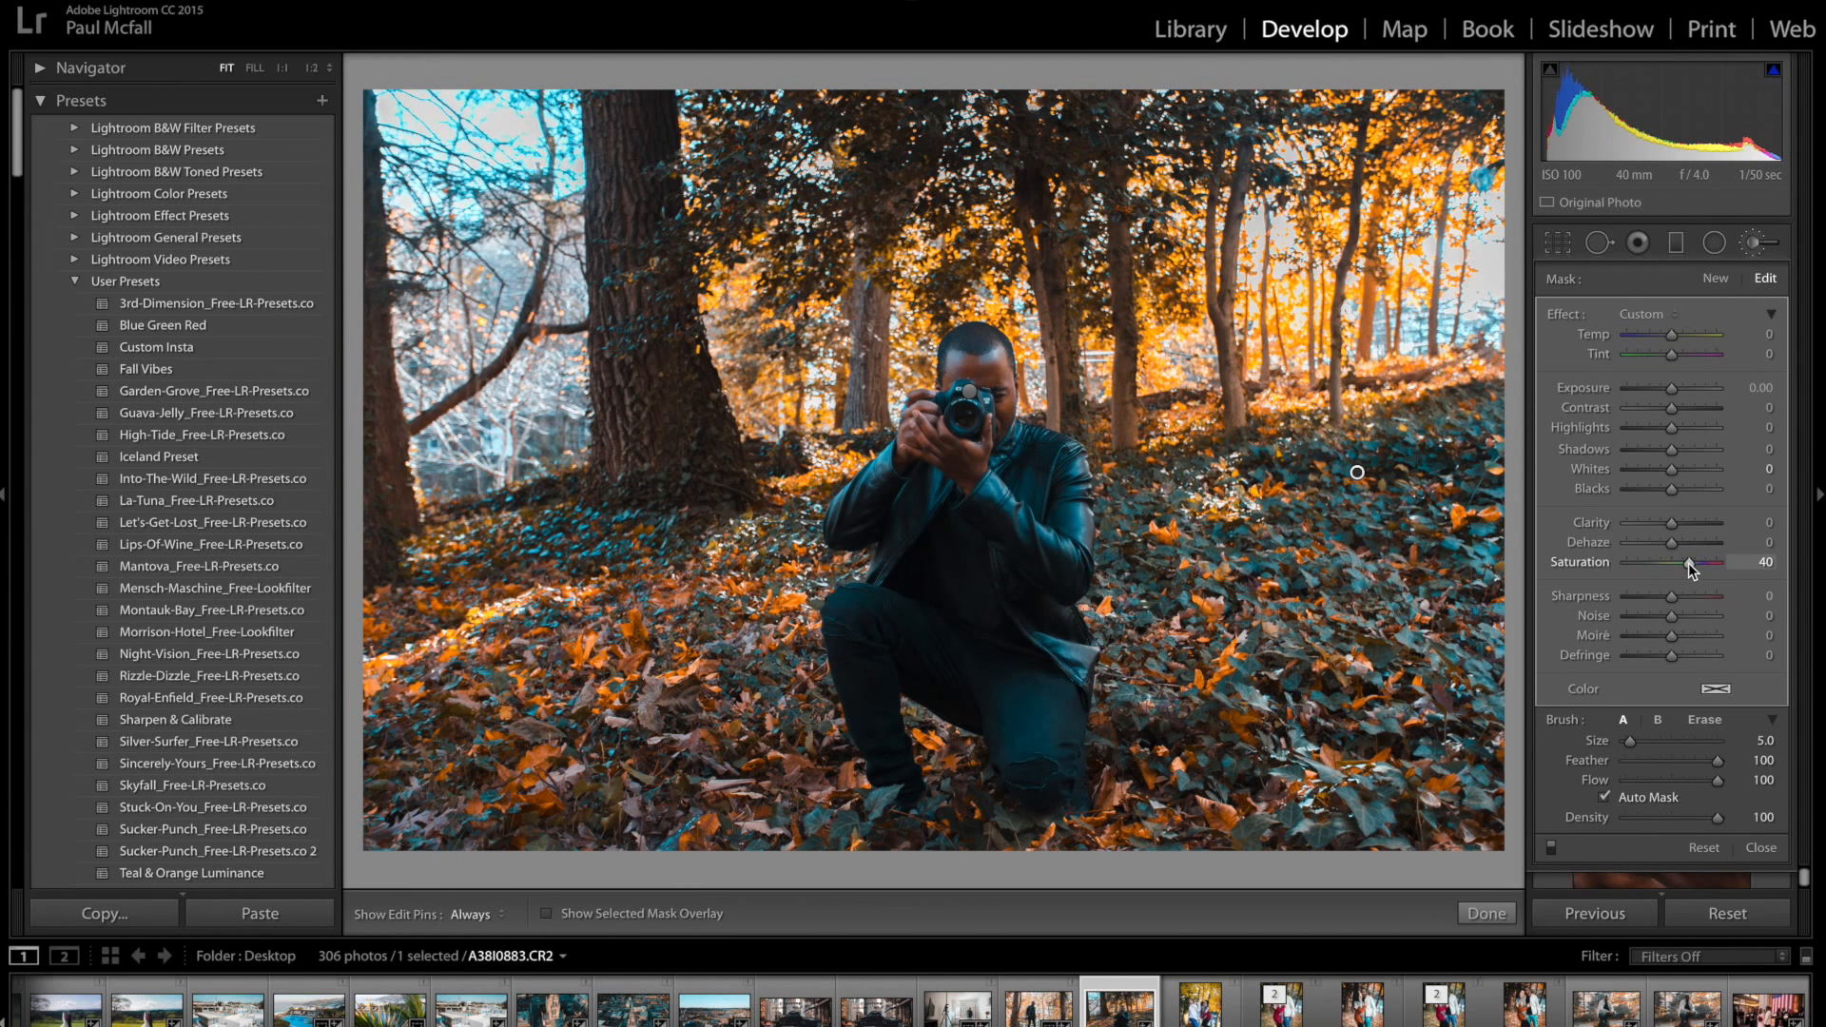
left_click(1755, 244)
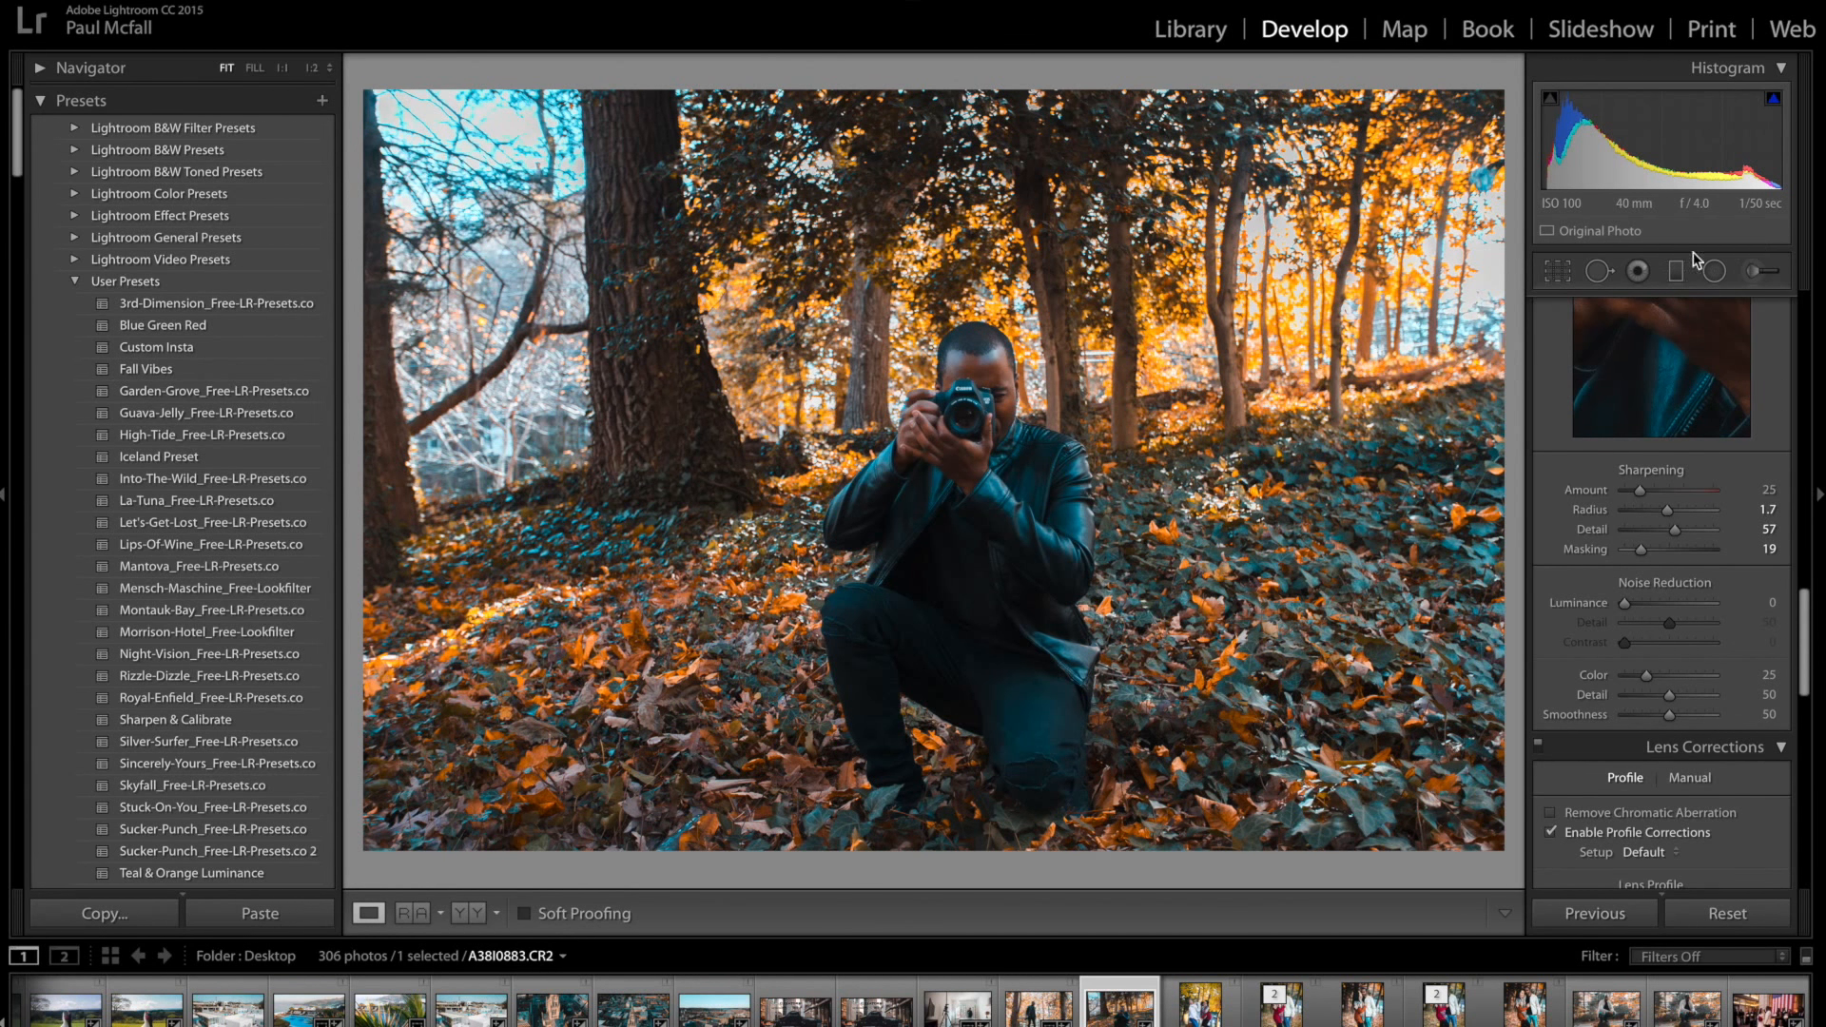
Step: Inspect the man at 1:1 zoom, return to the full photo and show the before and after versions side by side
left_click(1187, 317)
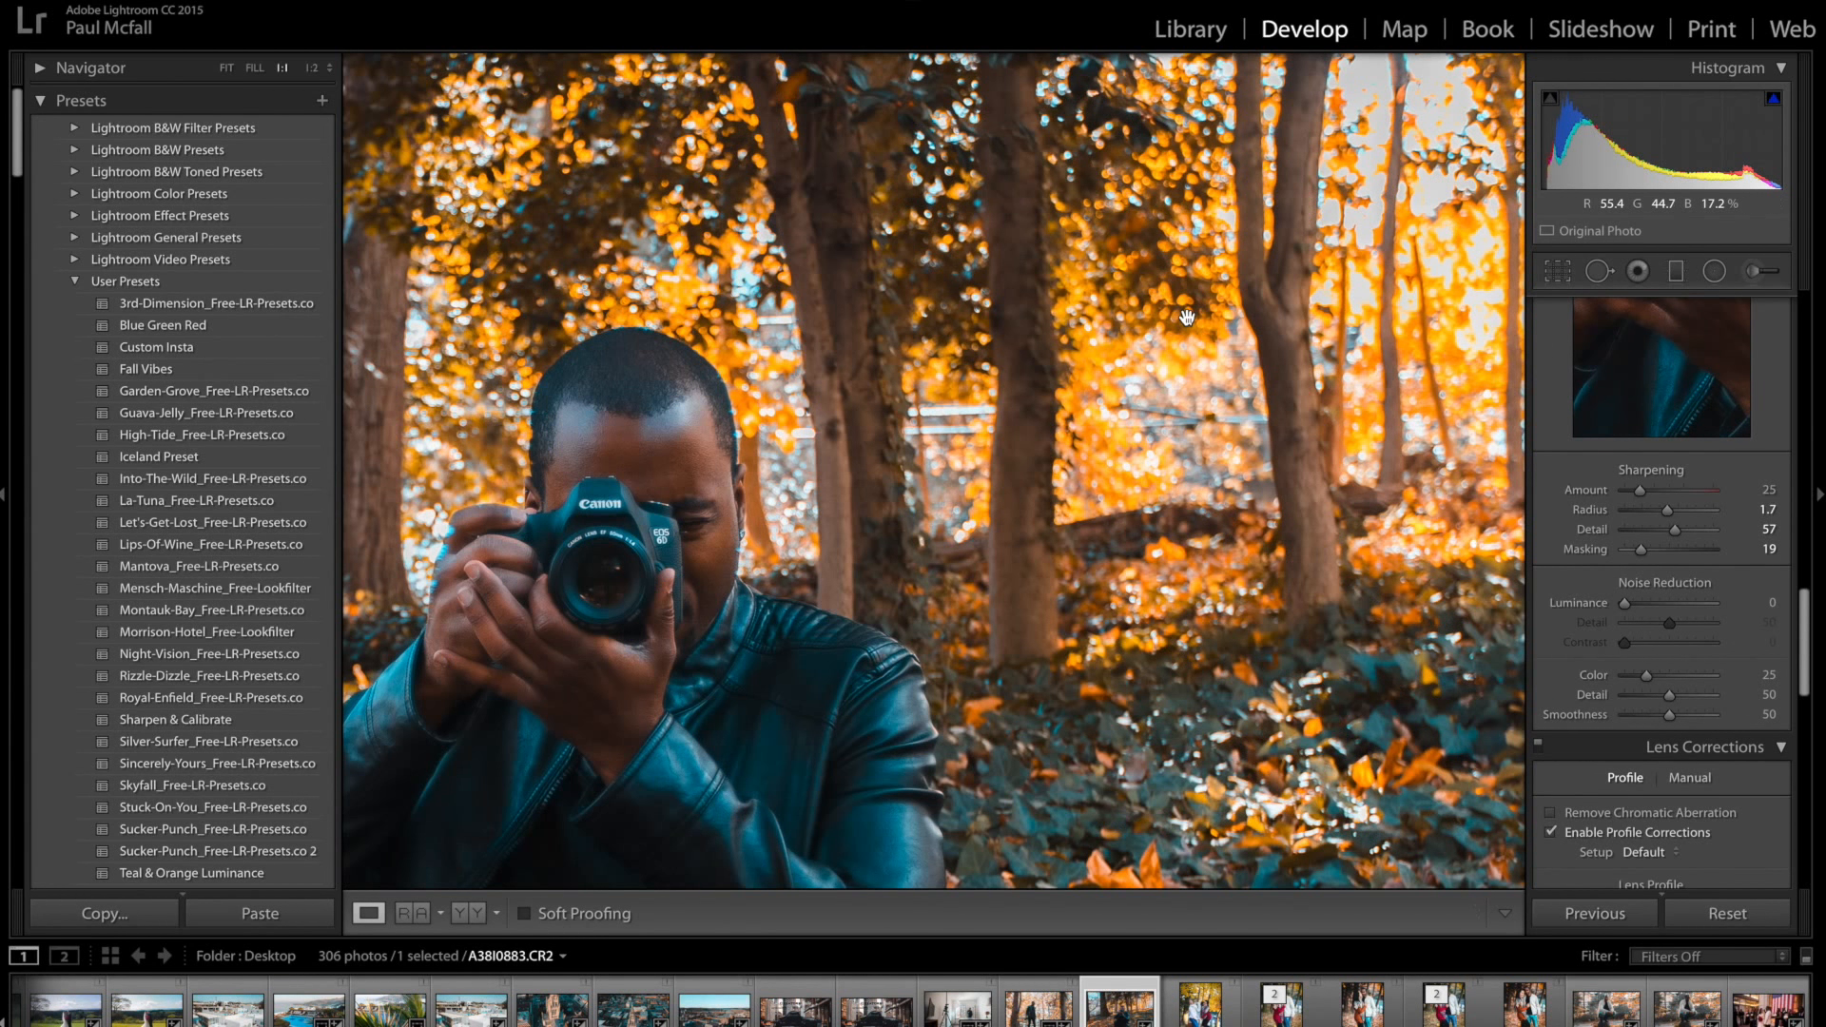
left_click(1187, 317)
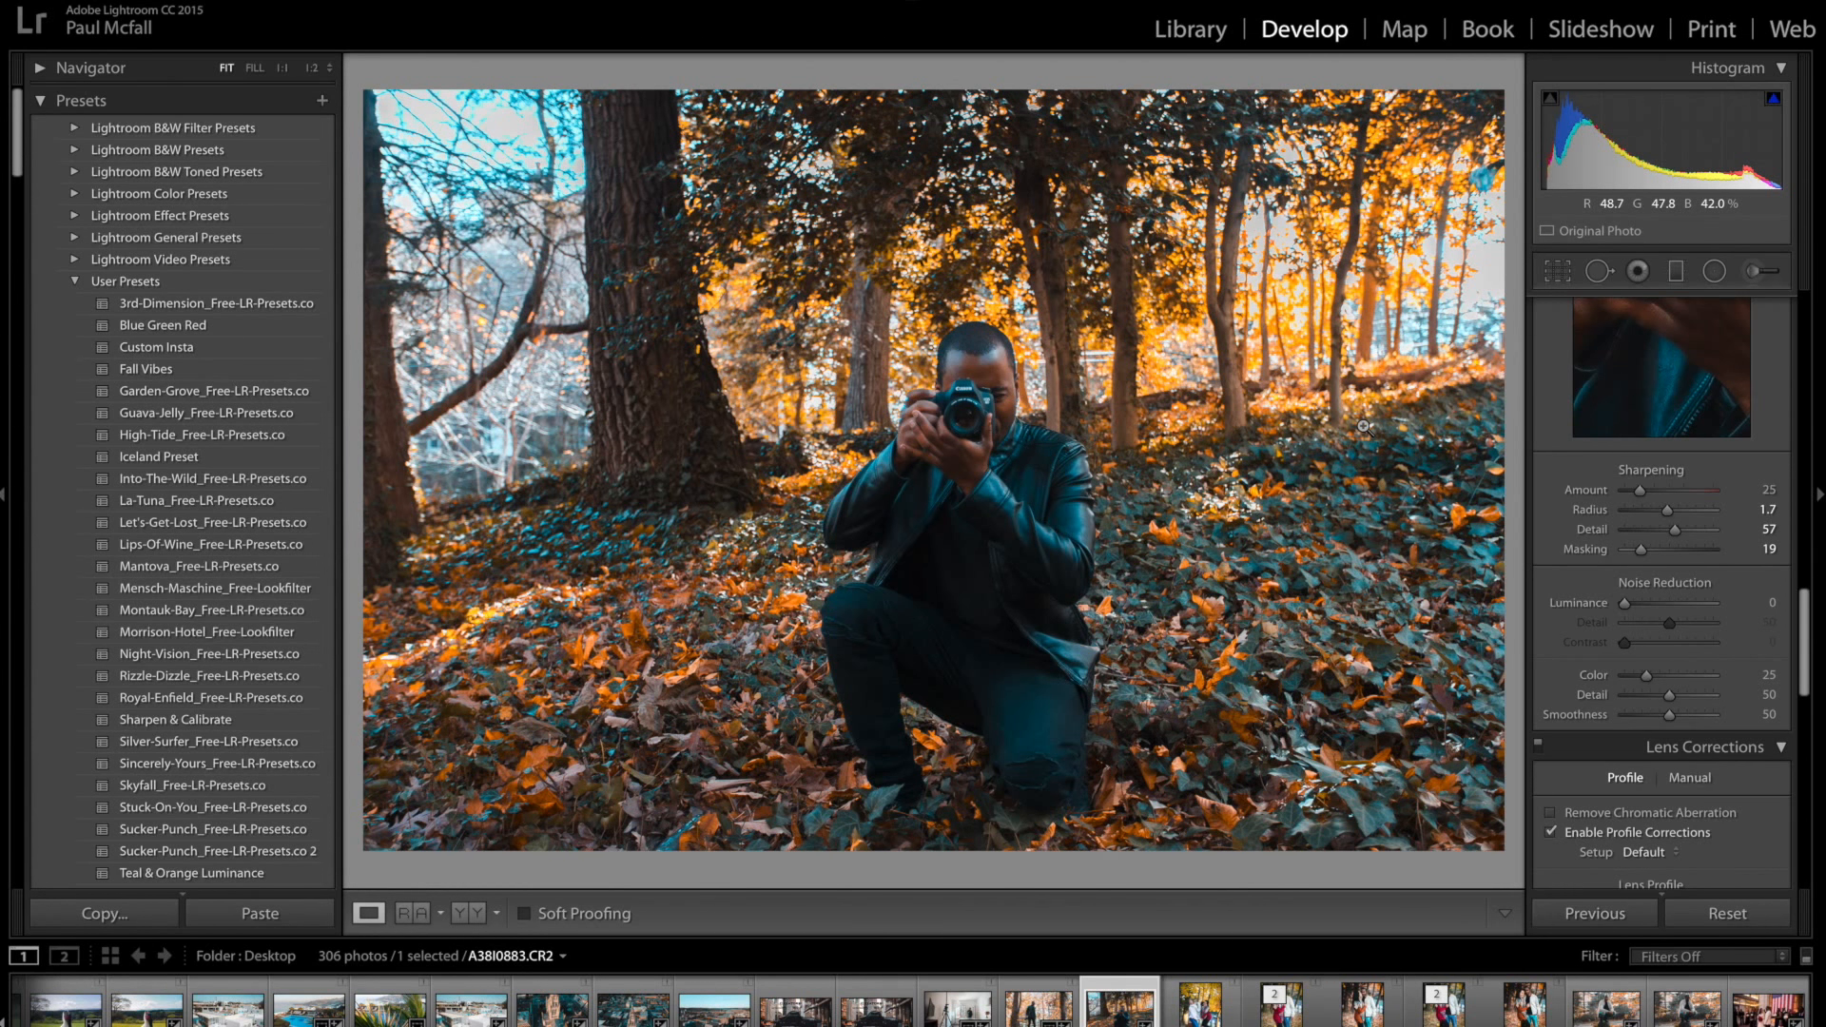
key("y")
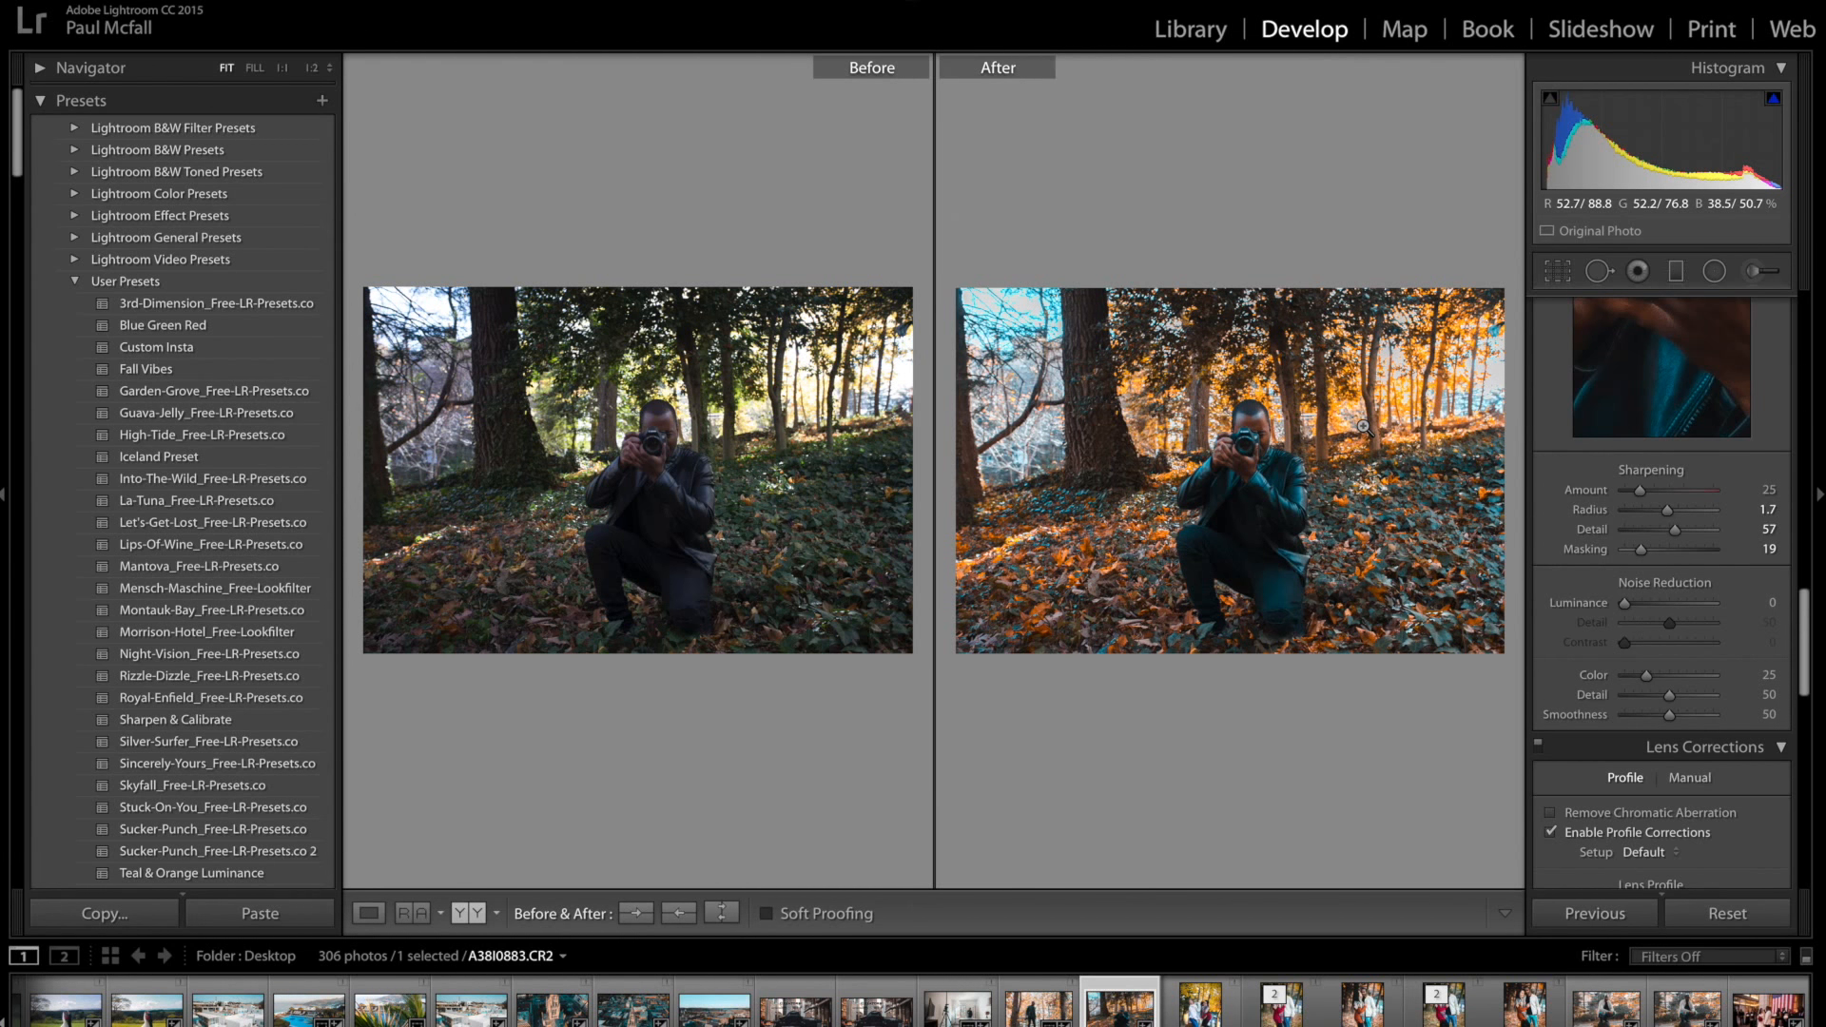
Step: Compare before and after in a split view of the single photo, and return to the normal full view
key("shift+y")
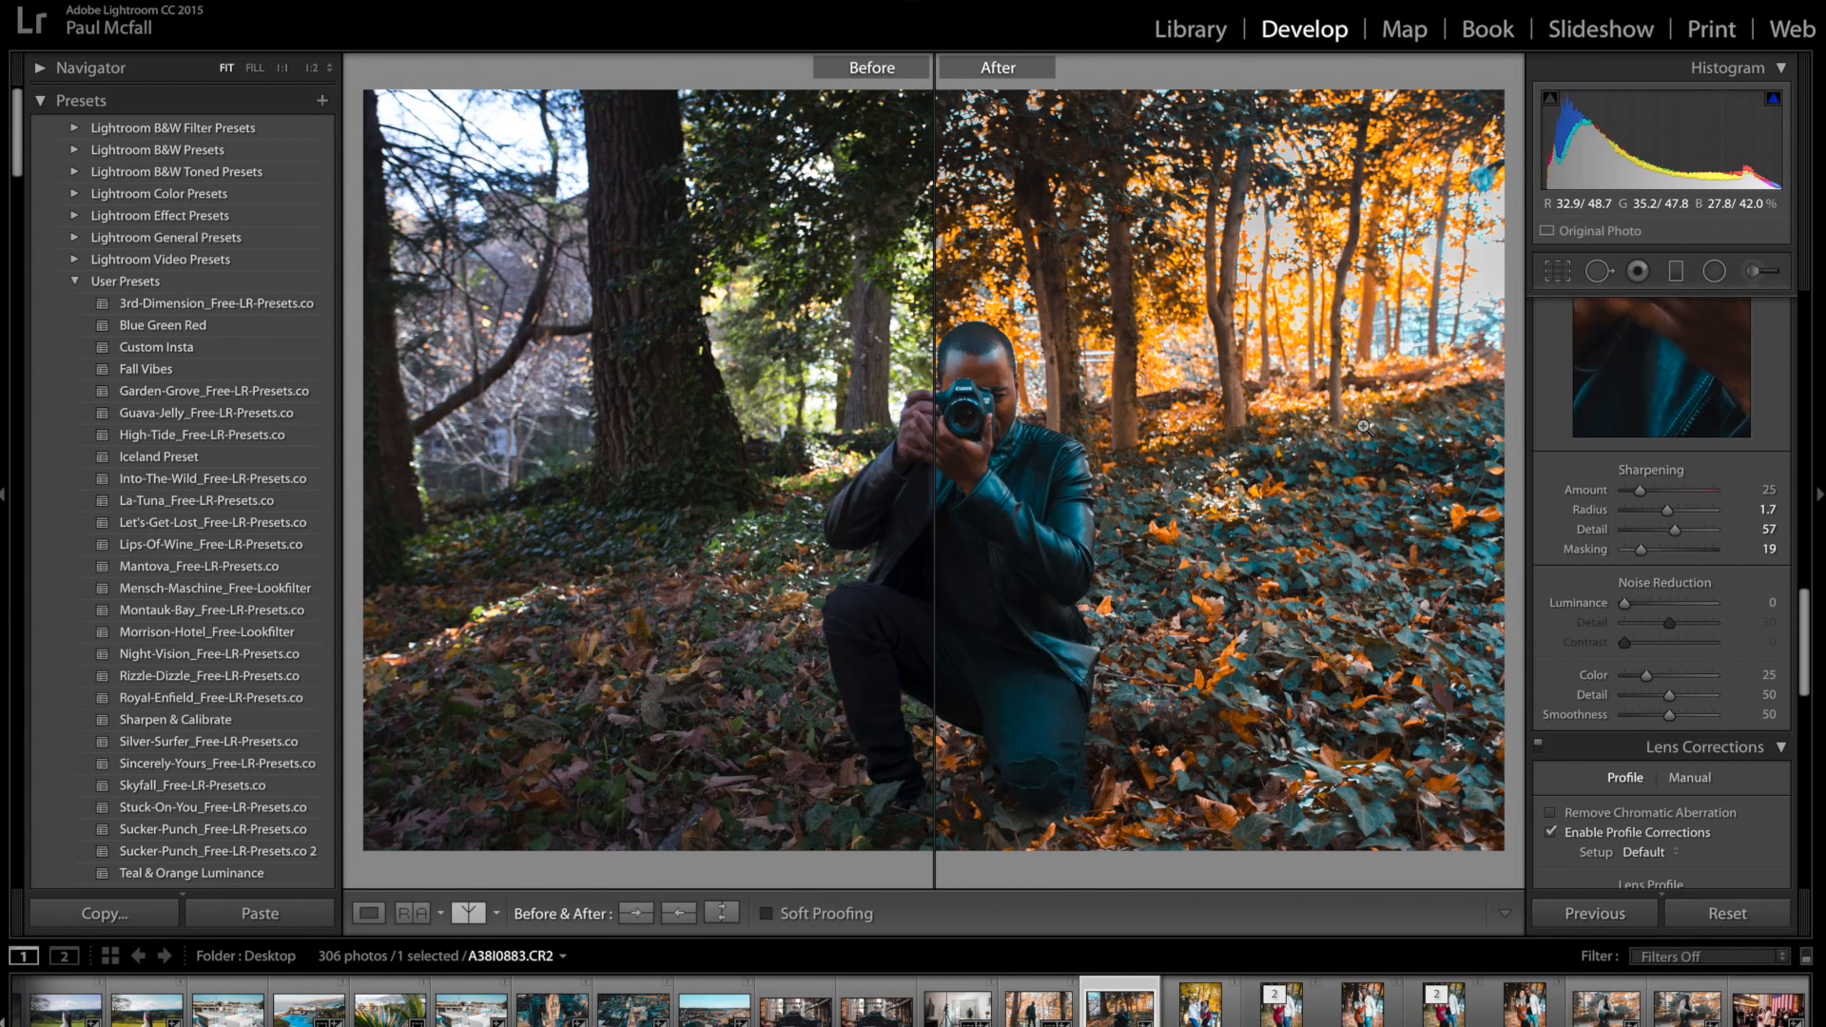
key("y")
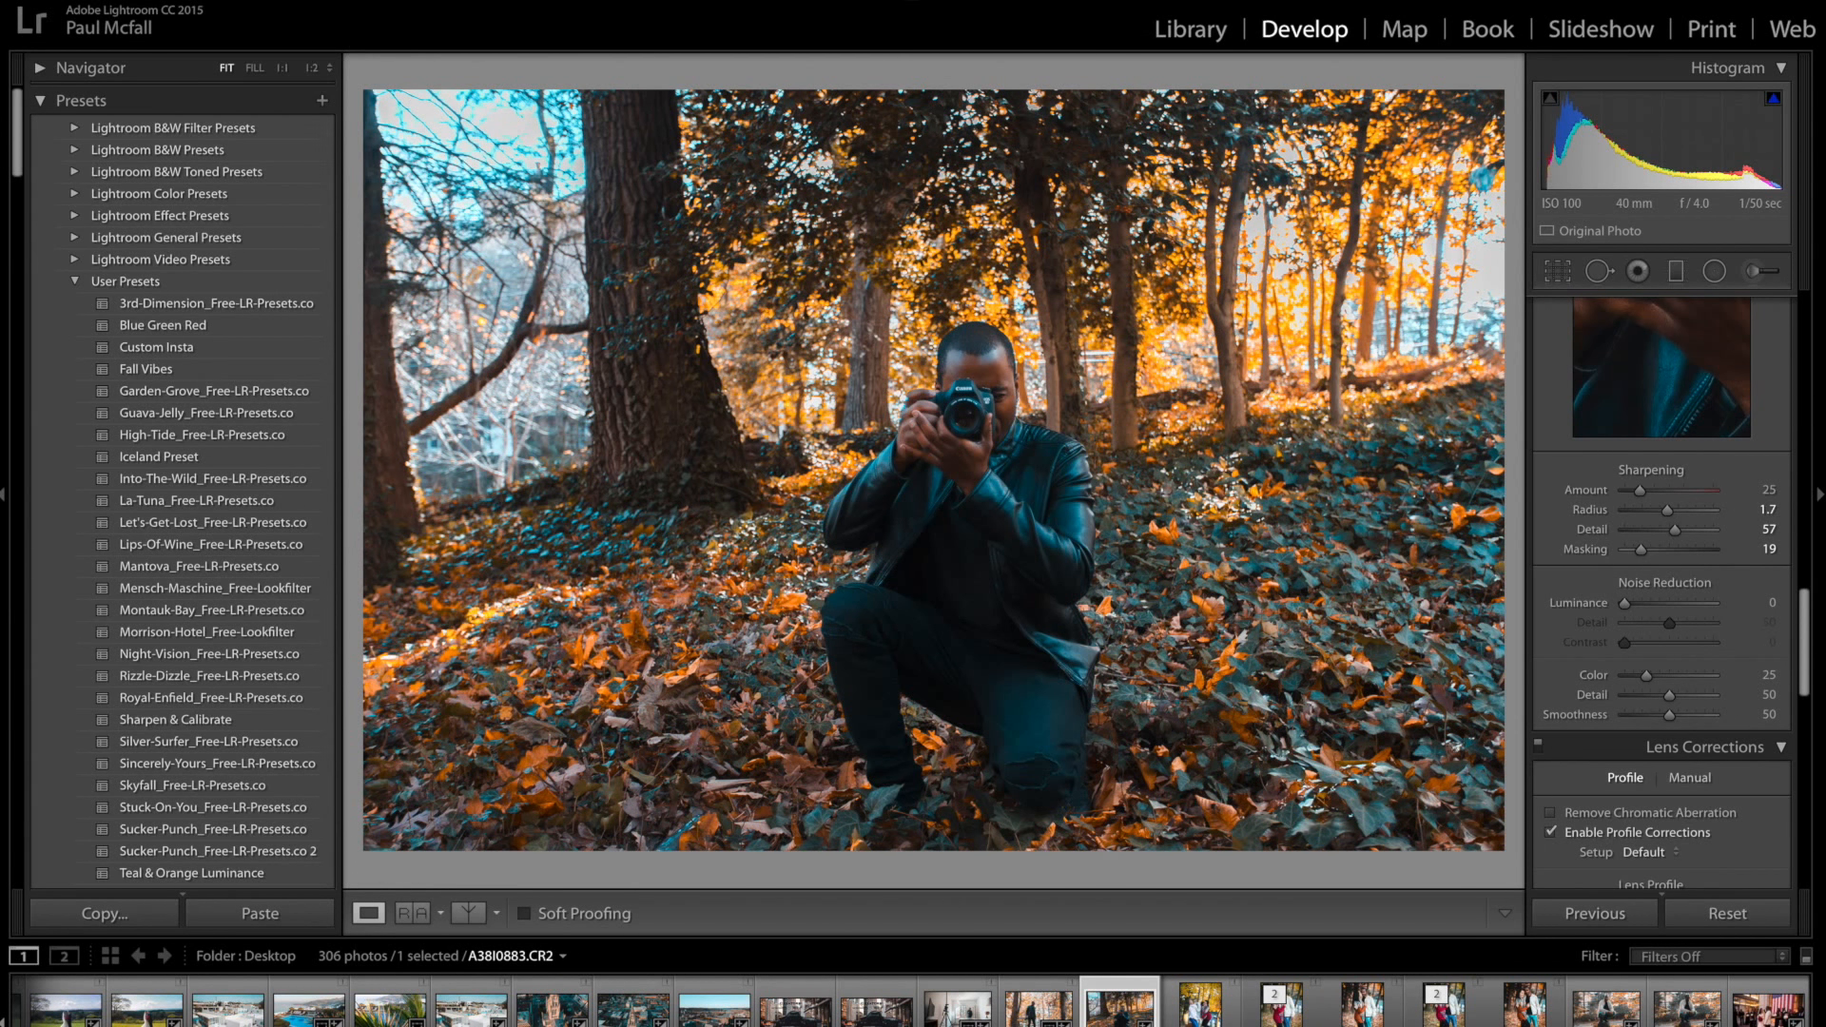
left_click(275, 0)
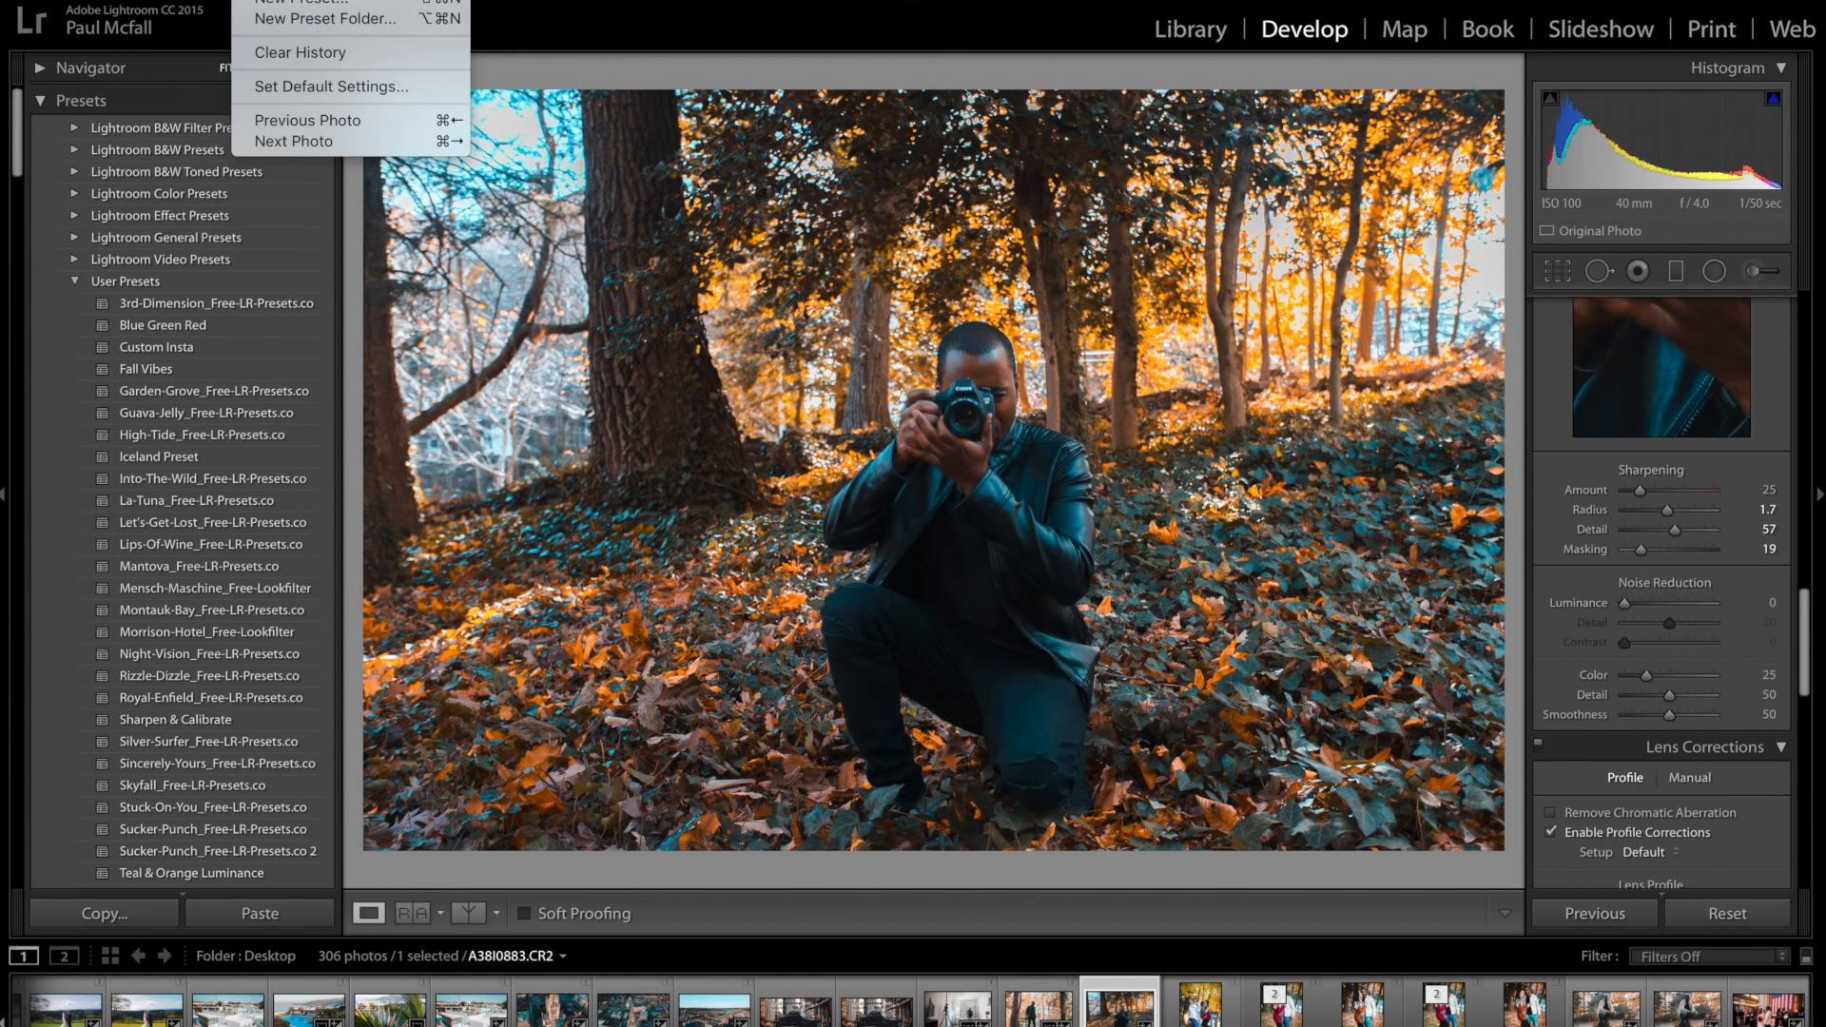
left_click(281, 4)
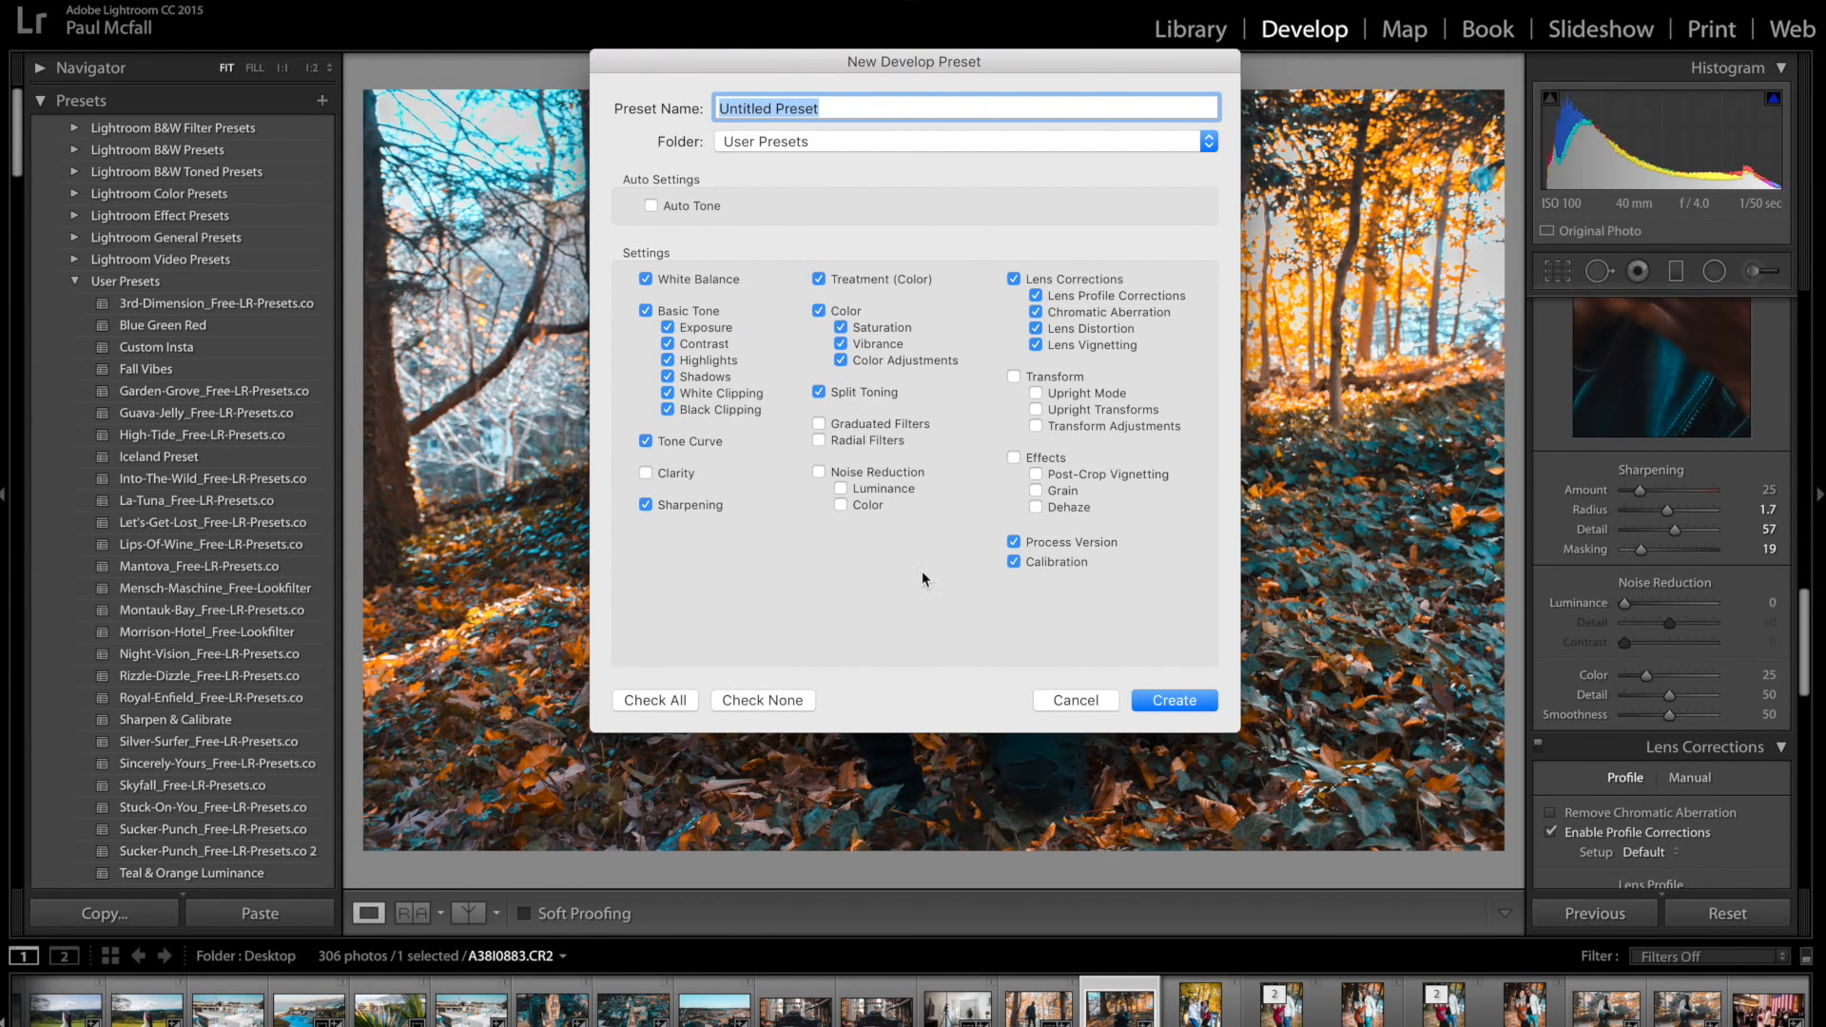
left_click(1054, 702)
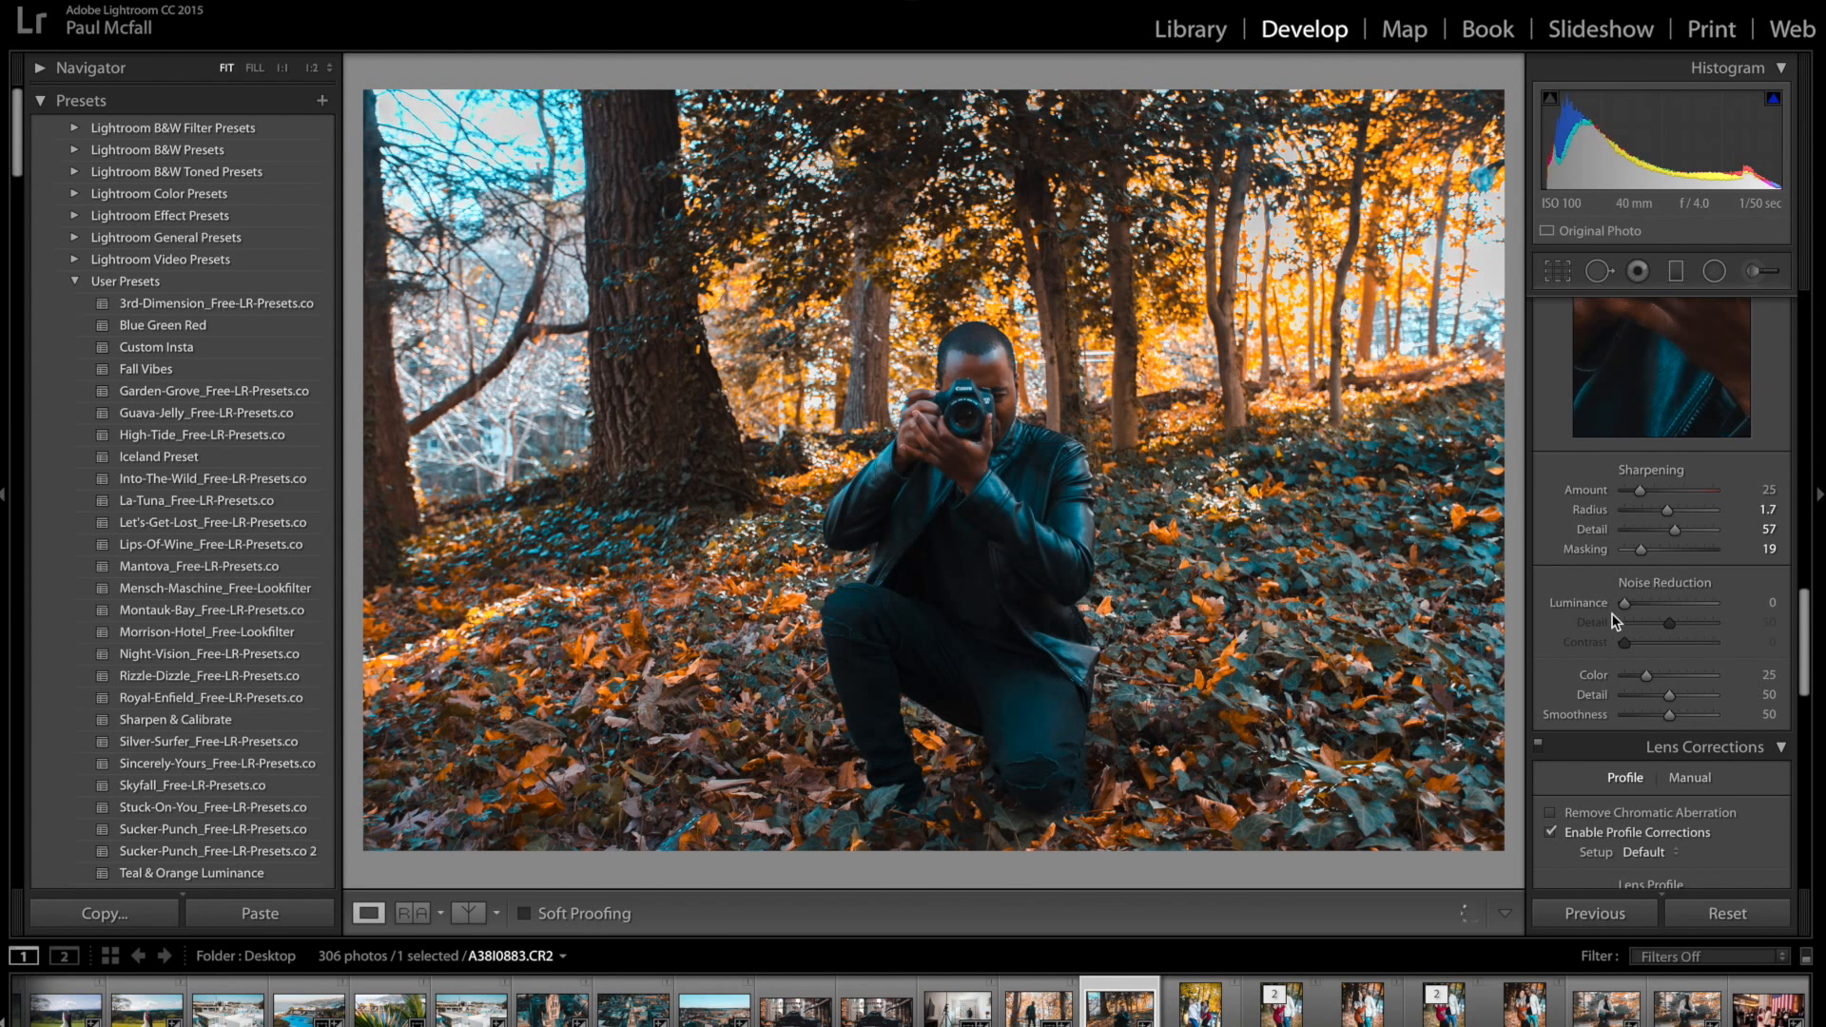
Step: Set the Split Toning Saturation to 2 for both the shadows and the highlights
scroll(1615, 618, "up", 5)
scroll(1615, 622, "up", 1)
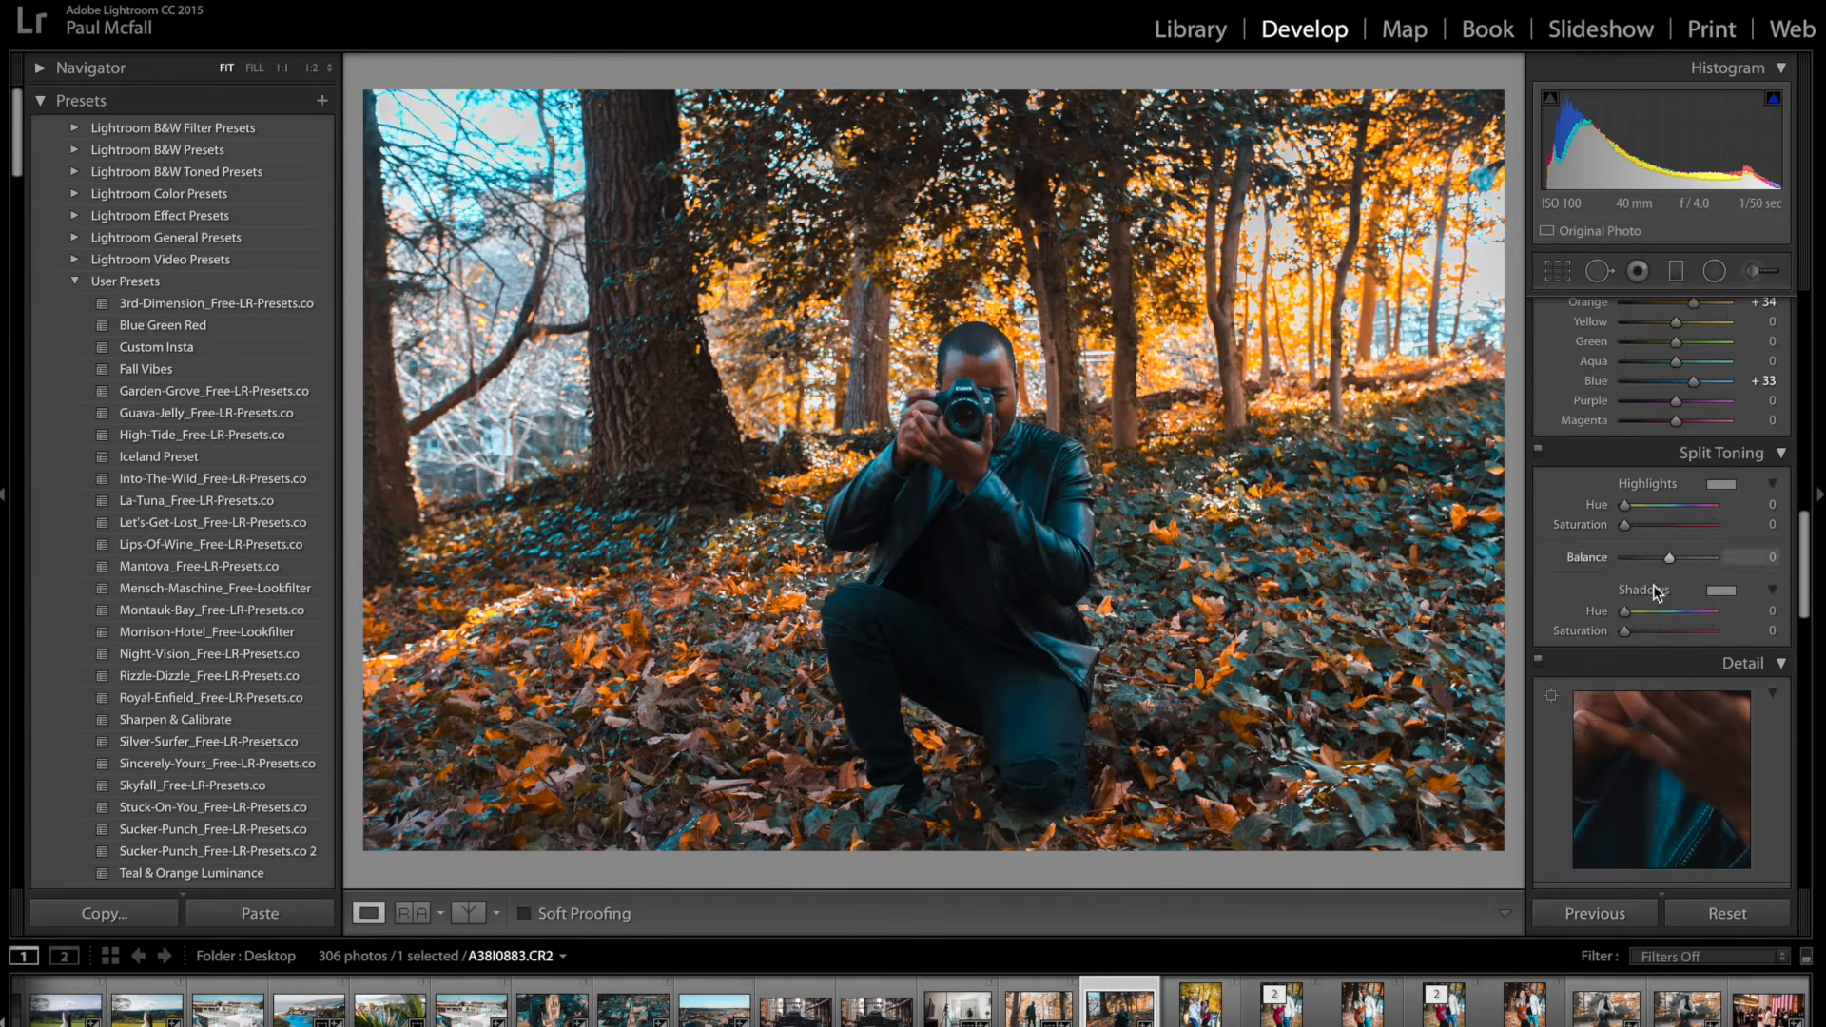
left_click(1772, 629)
type("2")
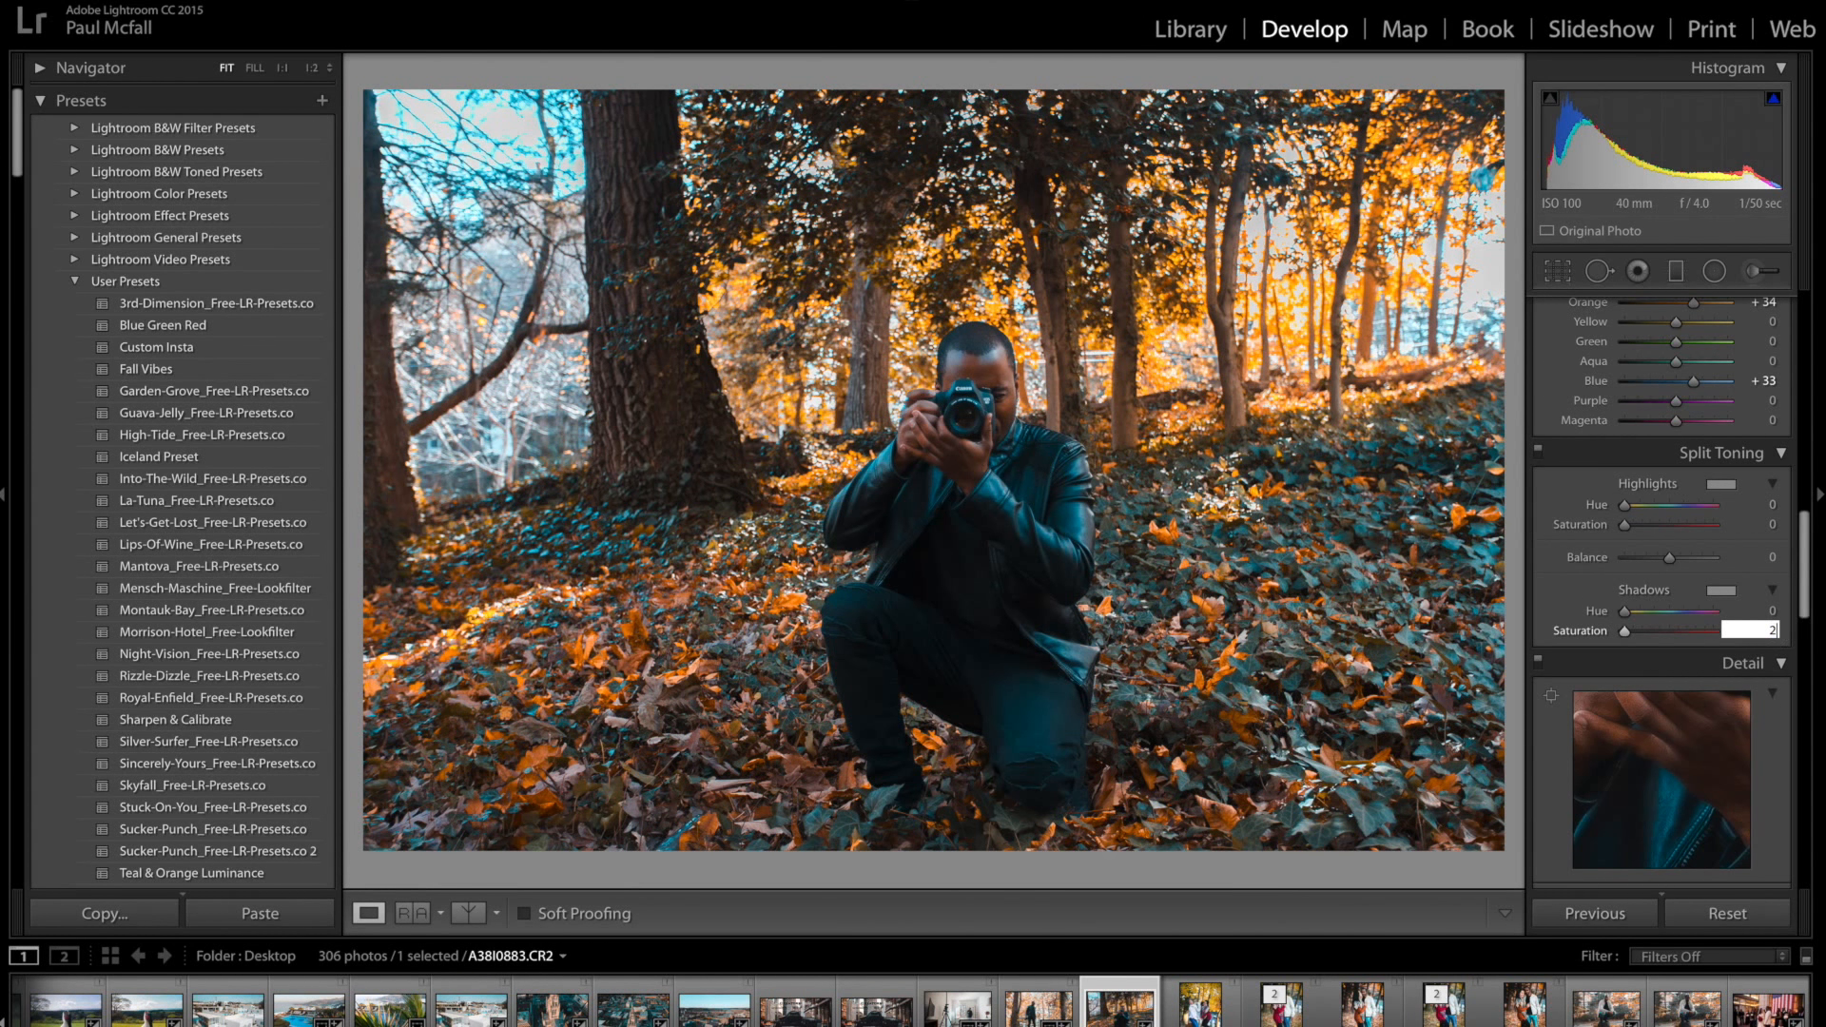
left_click(1772, 524)
type("2")
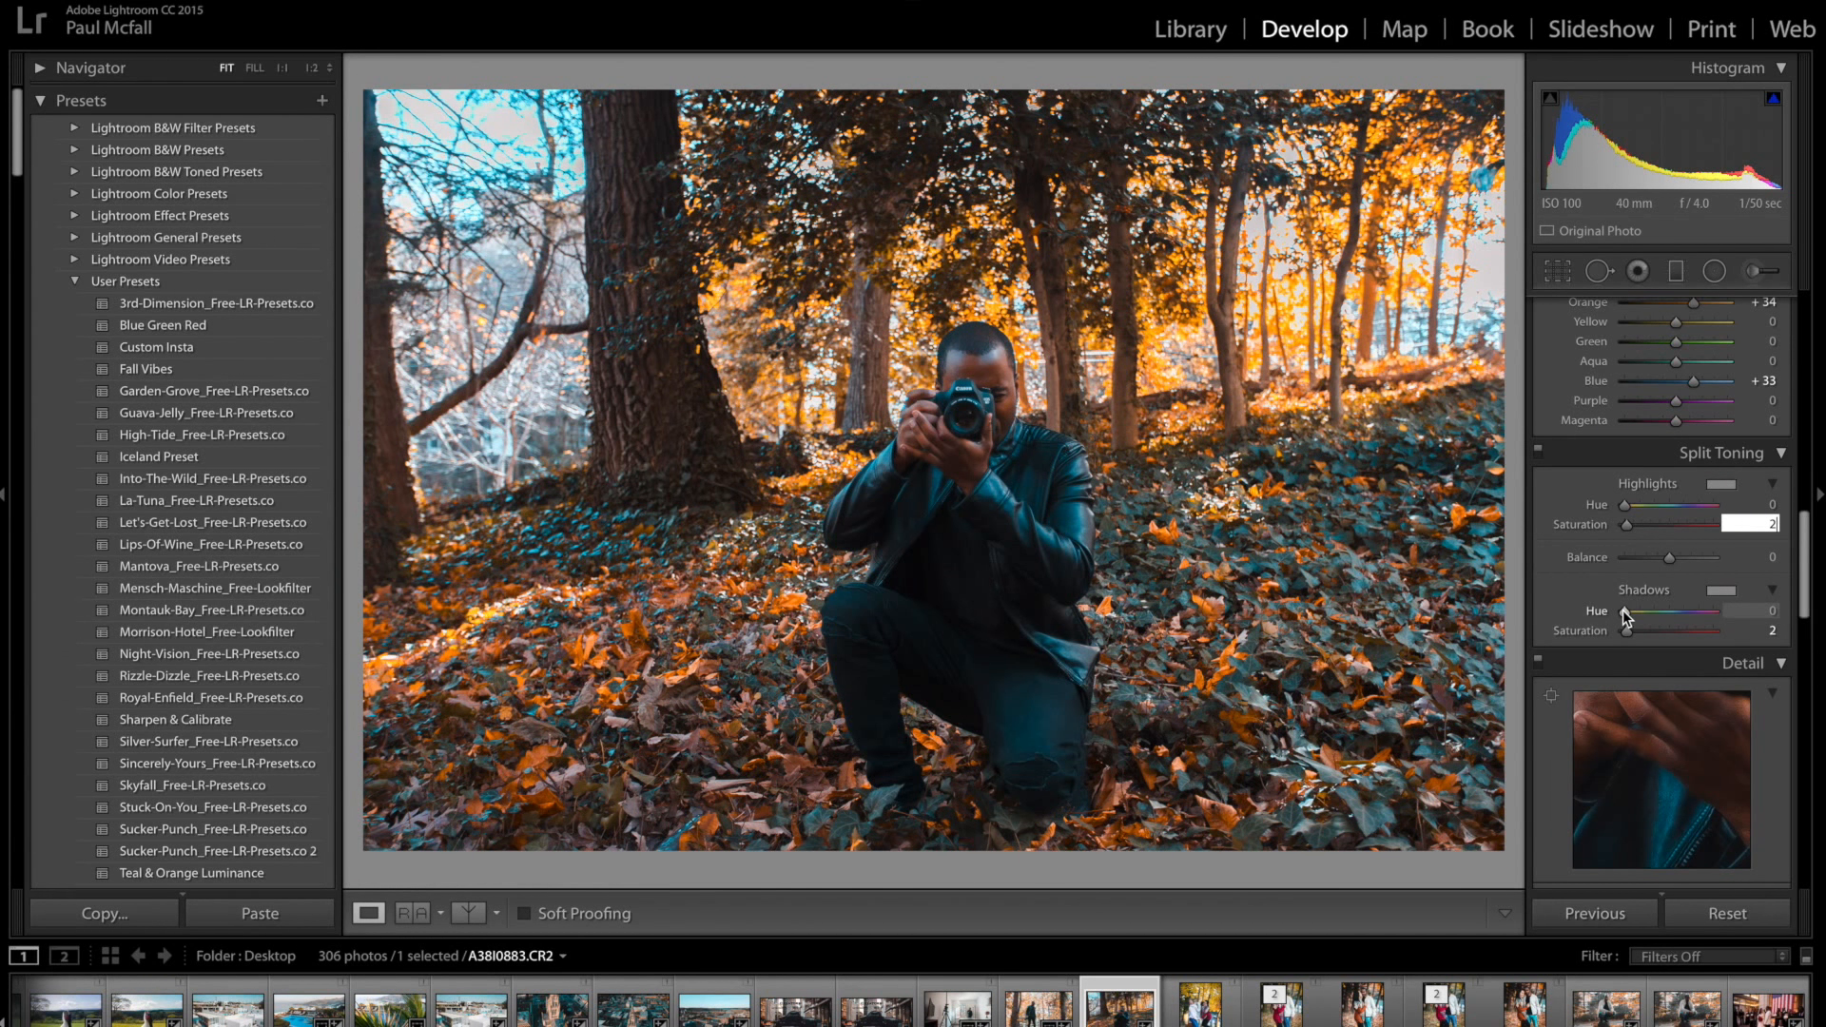
Step: Set the Split Toning shadows to Hue 197 and Saturation 2, with the highlights Saturation returned to 0
left_click_drag(1622, 611, 1662, 631)
left_click_drag(1625, 612, 1674, 614)
left_click(1774, 631)
type("2")
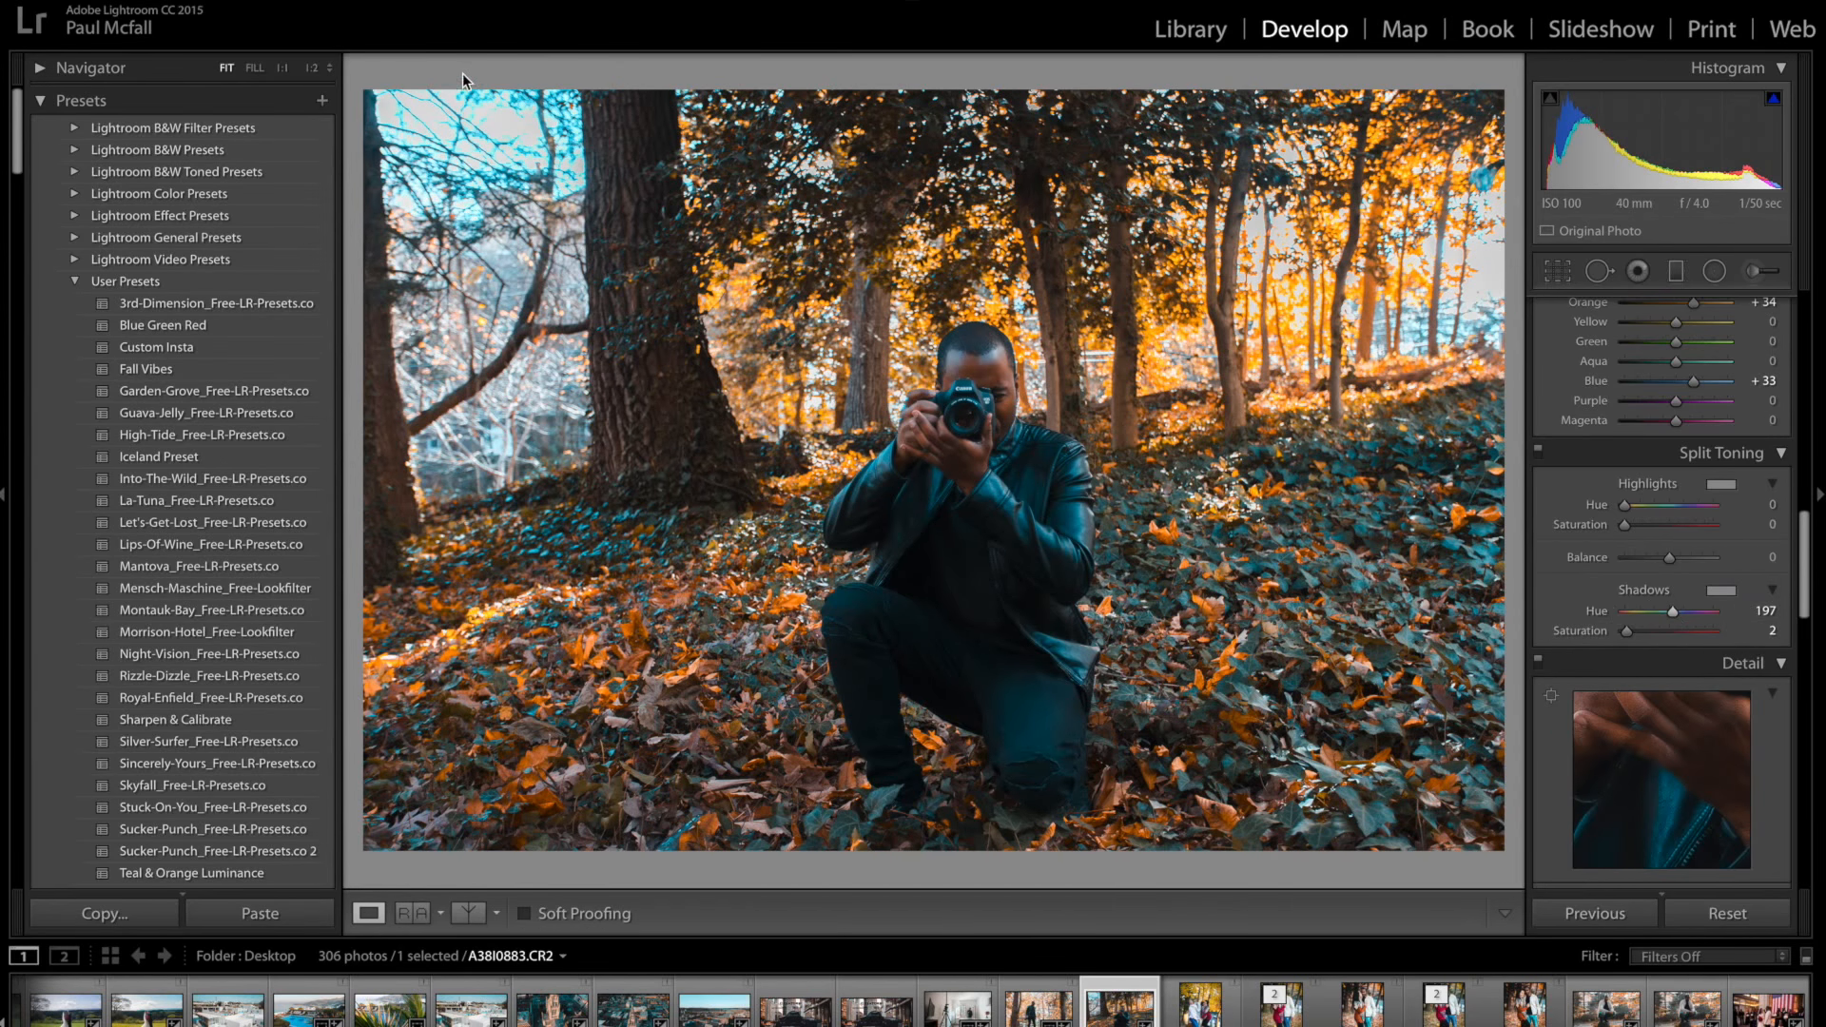
Step: Save the current settings as a develop preset named "Orange & Teal Luminance 3.0" in the User Presets folder
left_click(268, 1)
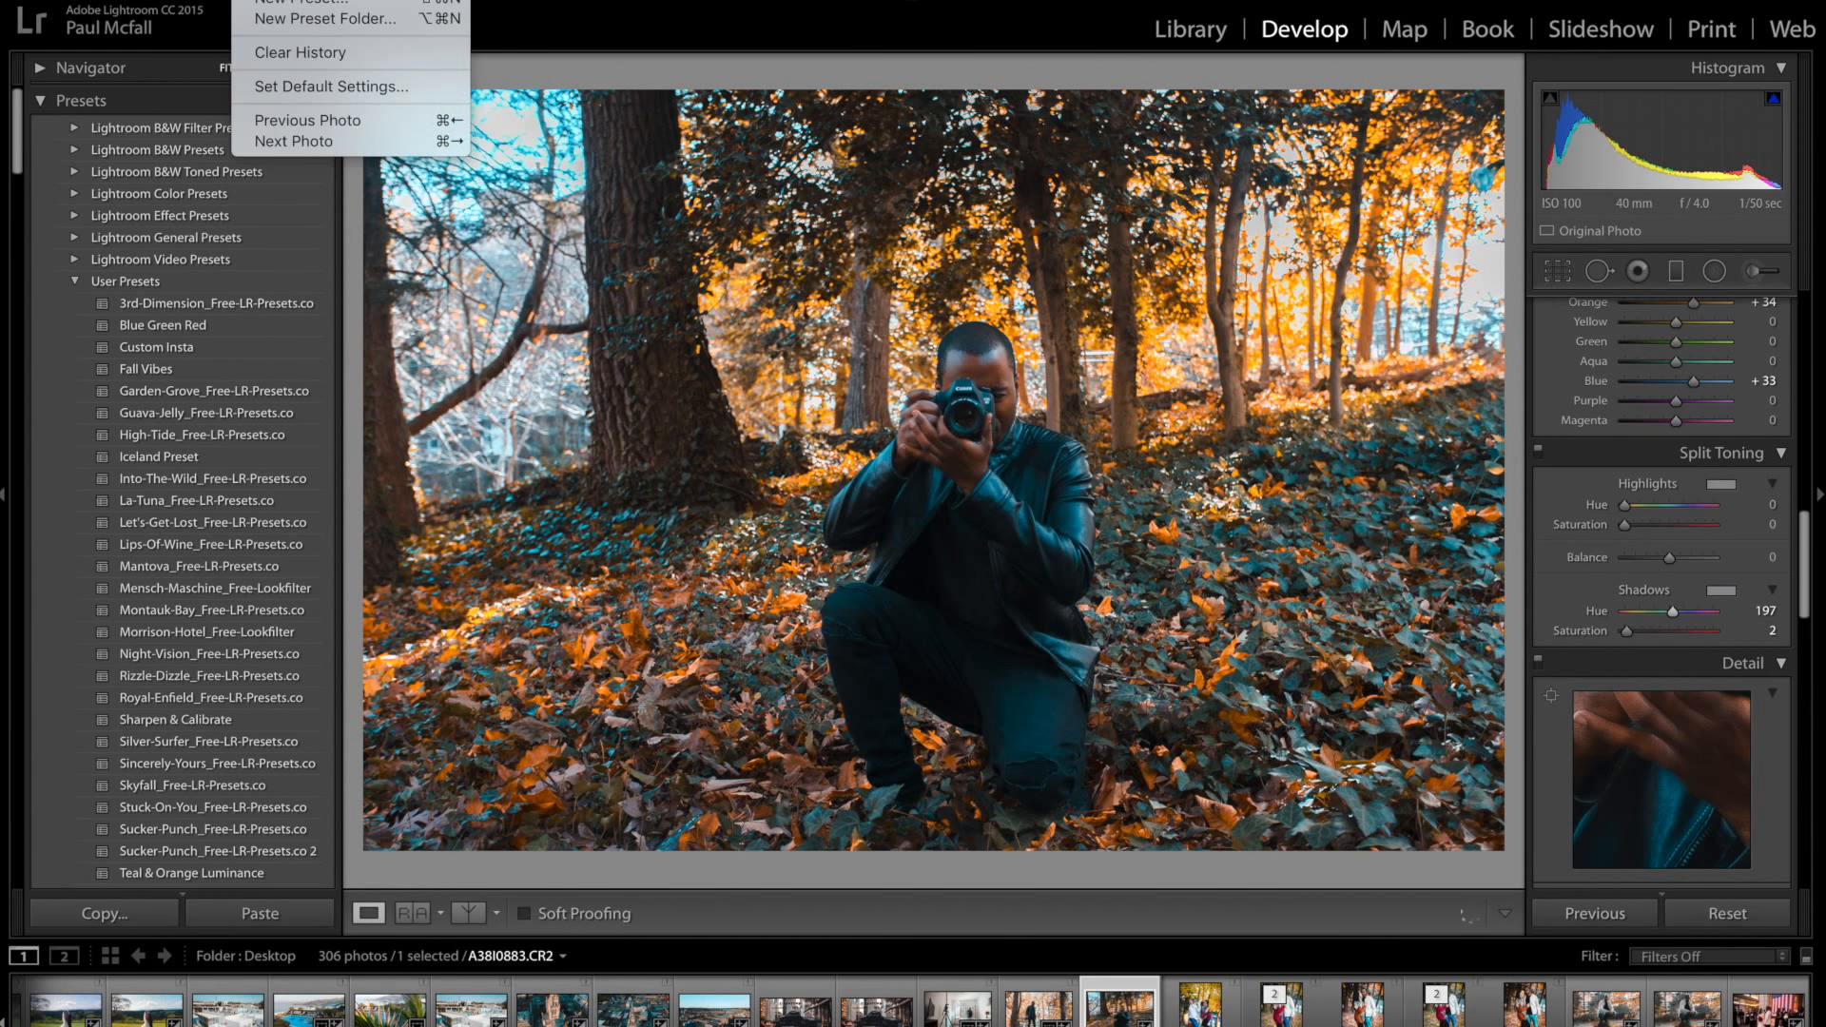
left_click(295, 3)
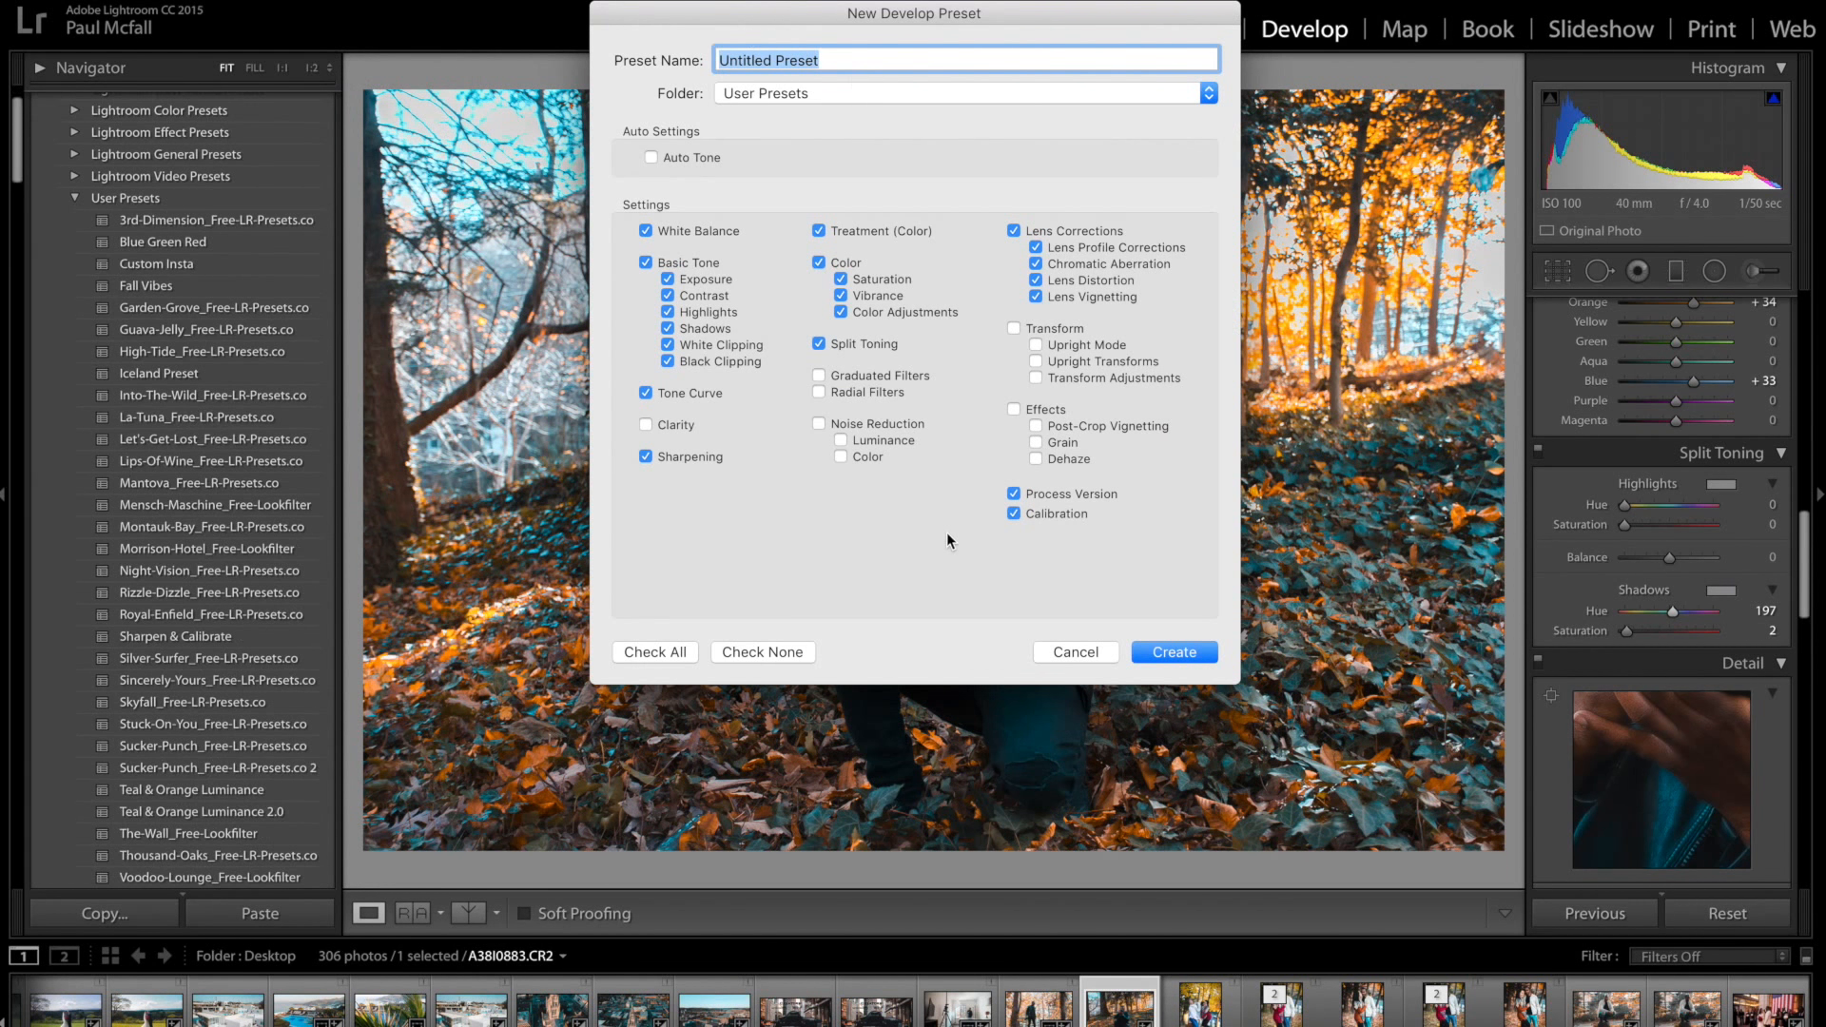
left_click(833, 59)
left_click_drag(835, 59, 691, 54)
type("Orange & Teal Luminance 3.0")
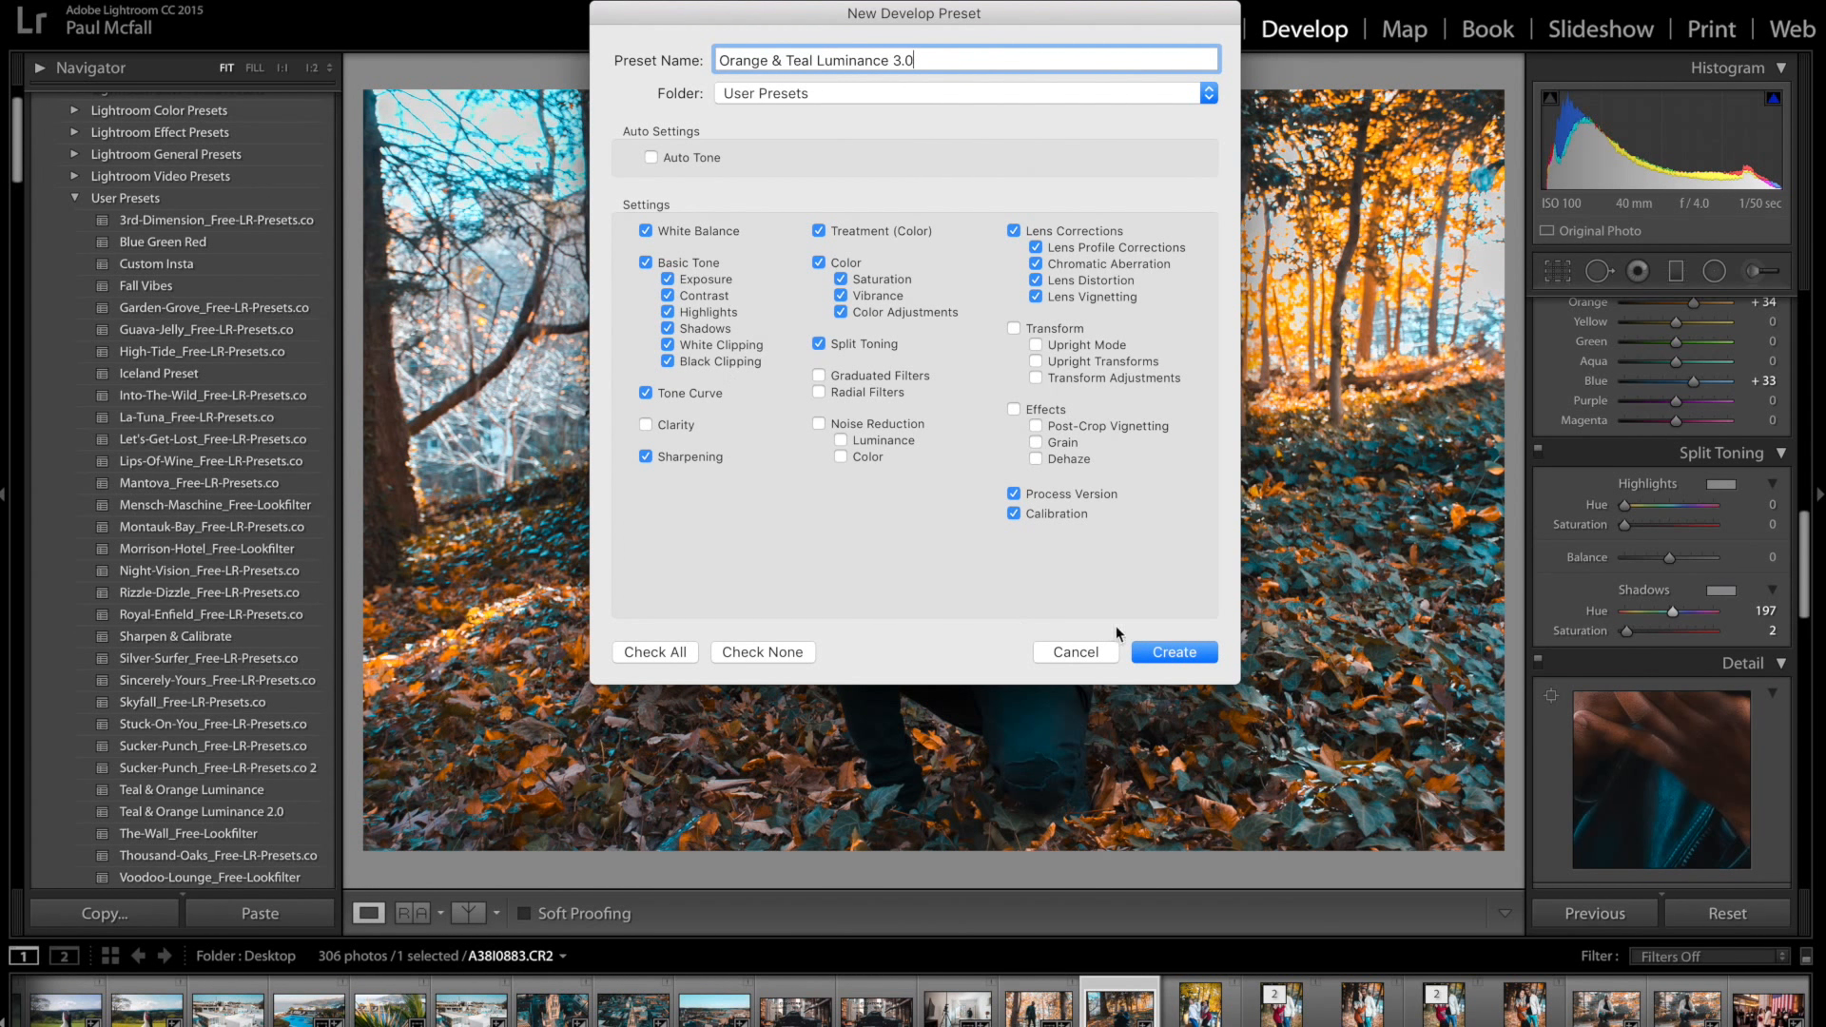
left_click(1170, 651)
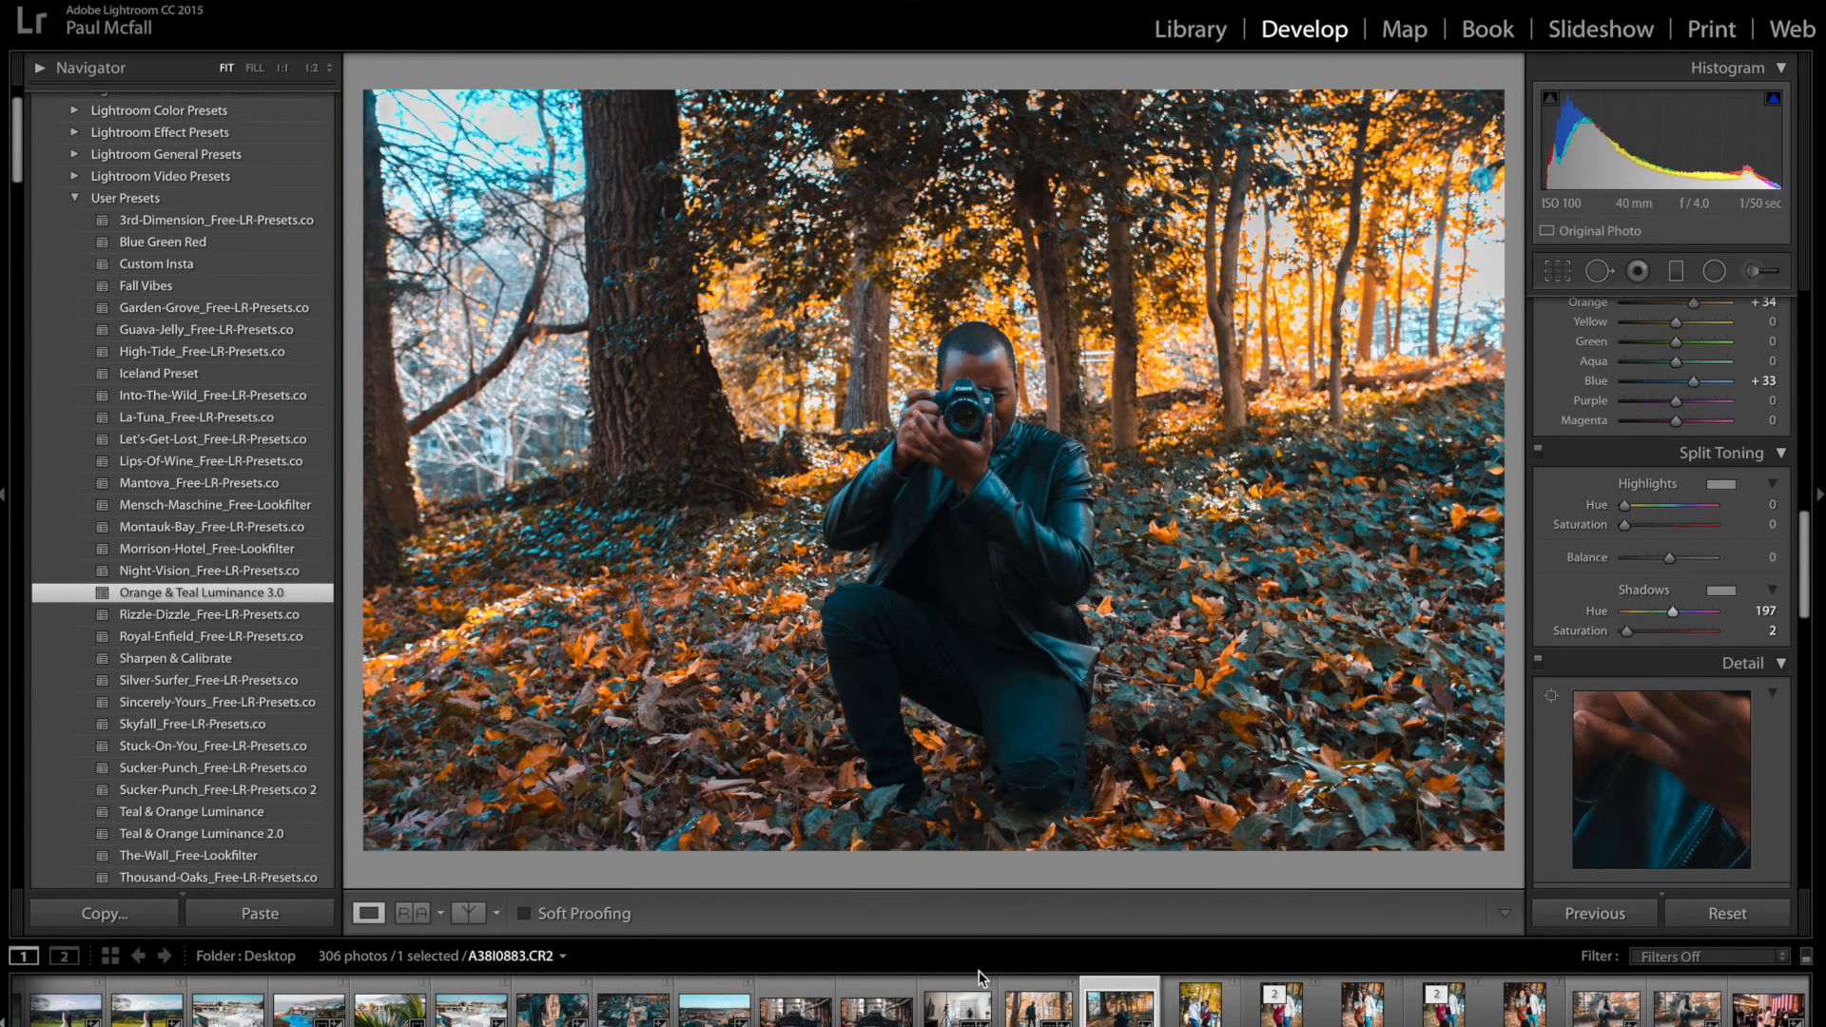
Step: Reset all of the photo's develop settings and apply the Orange & Teal Luminance 3.0 preset to it
left_click(1727, 915)
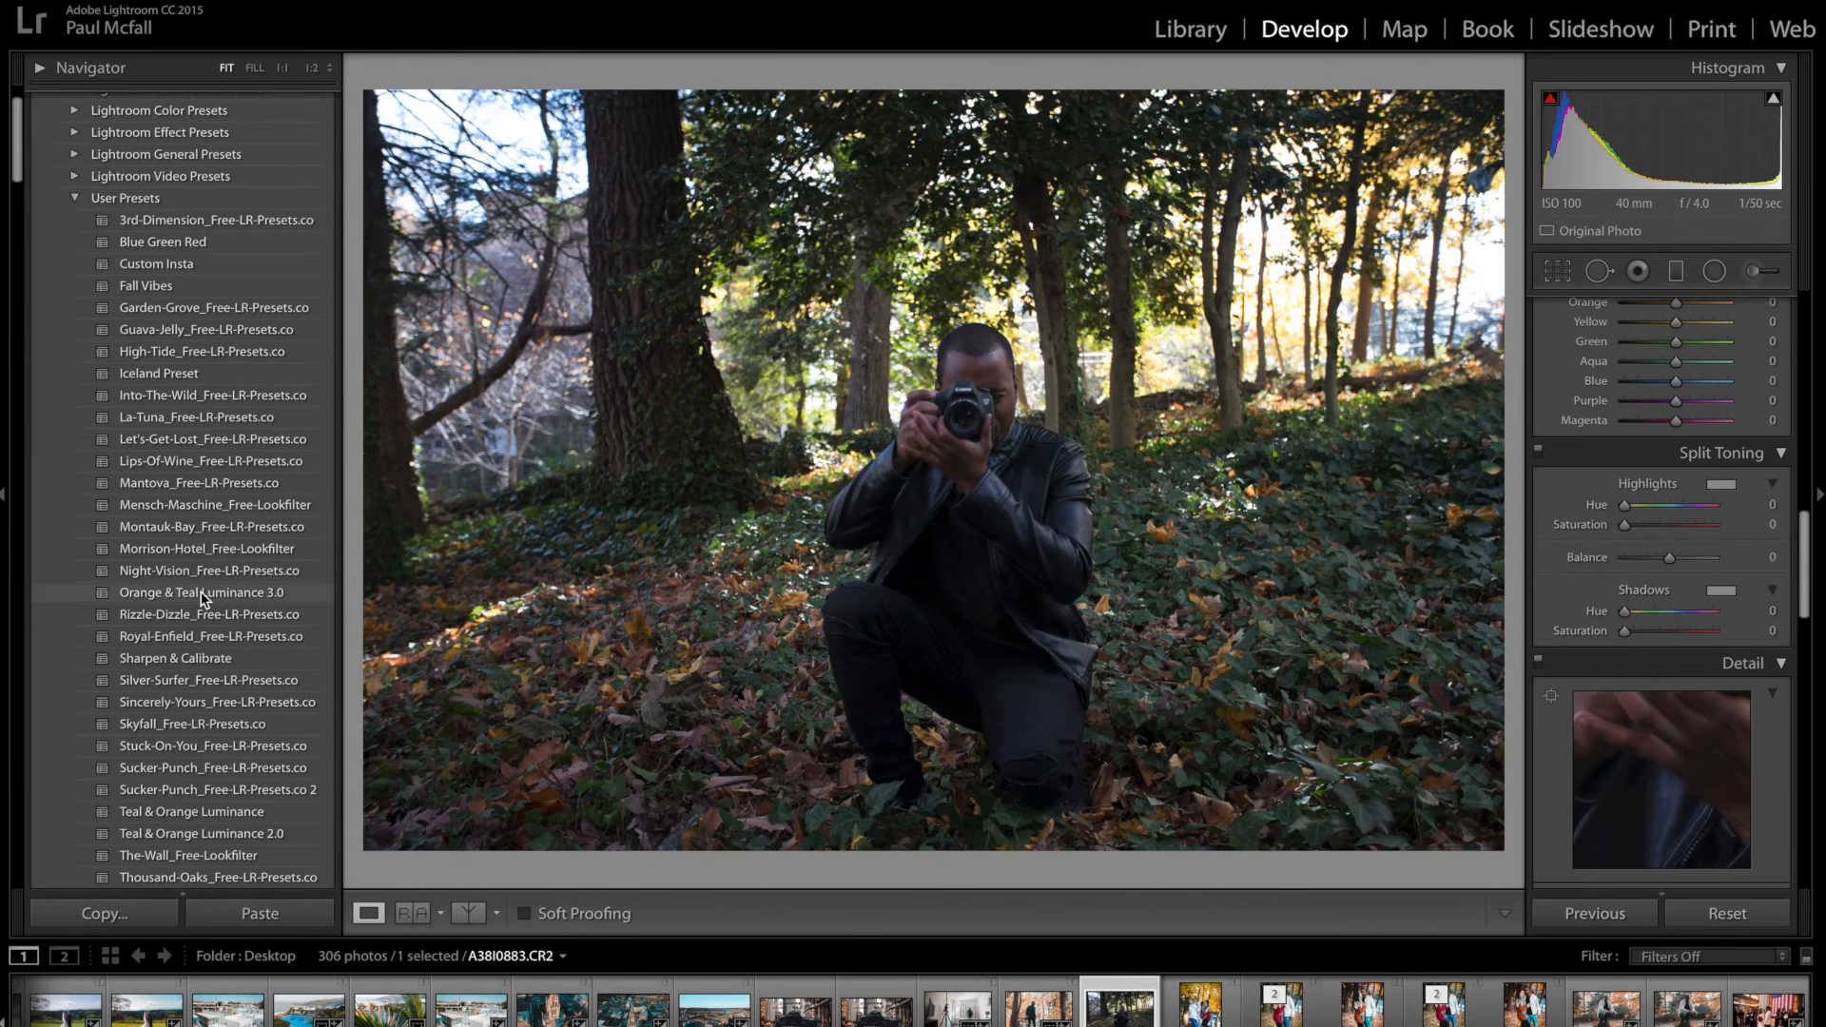
left_click(201, 594)
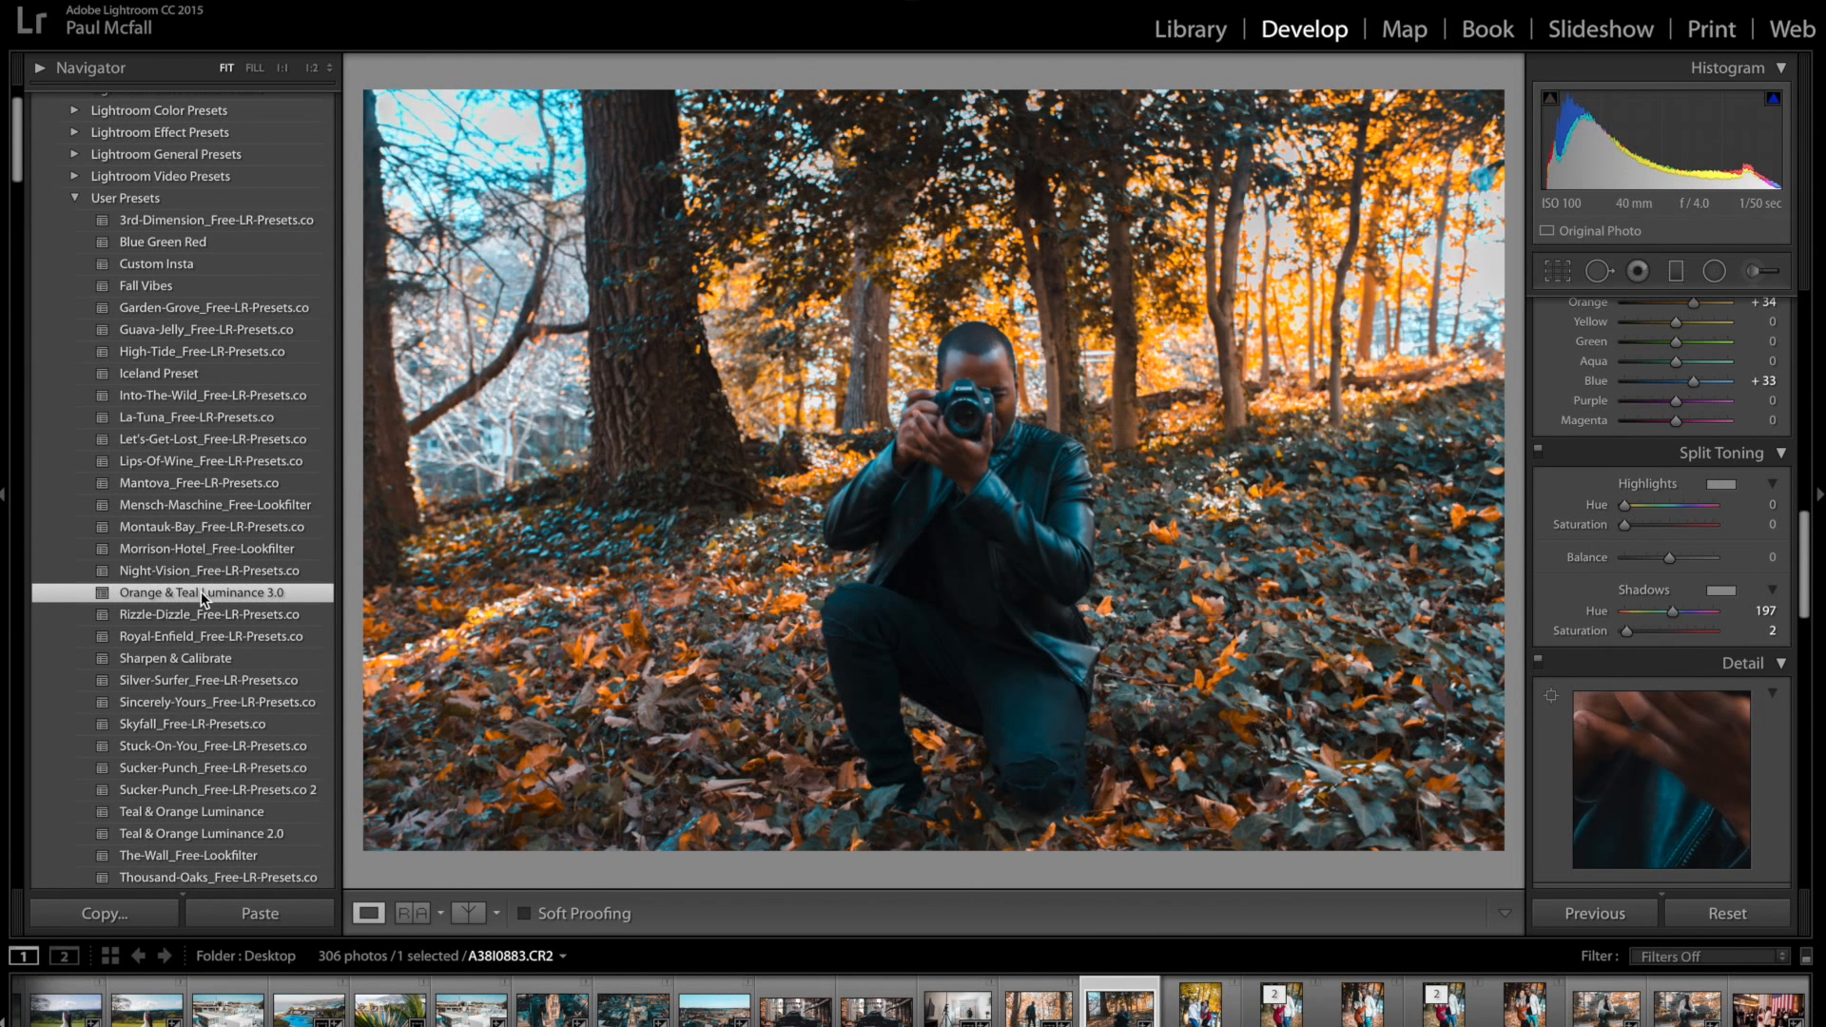